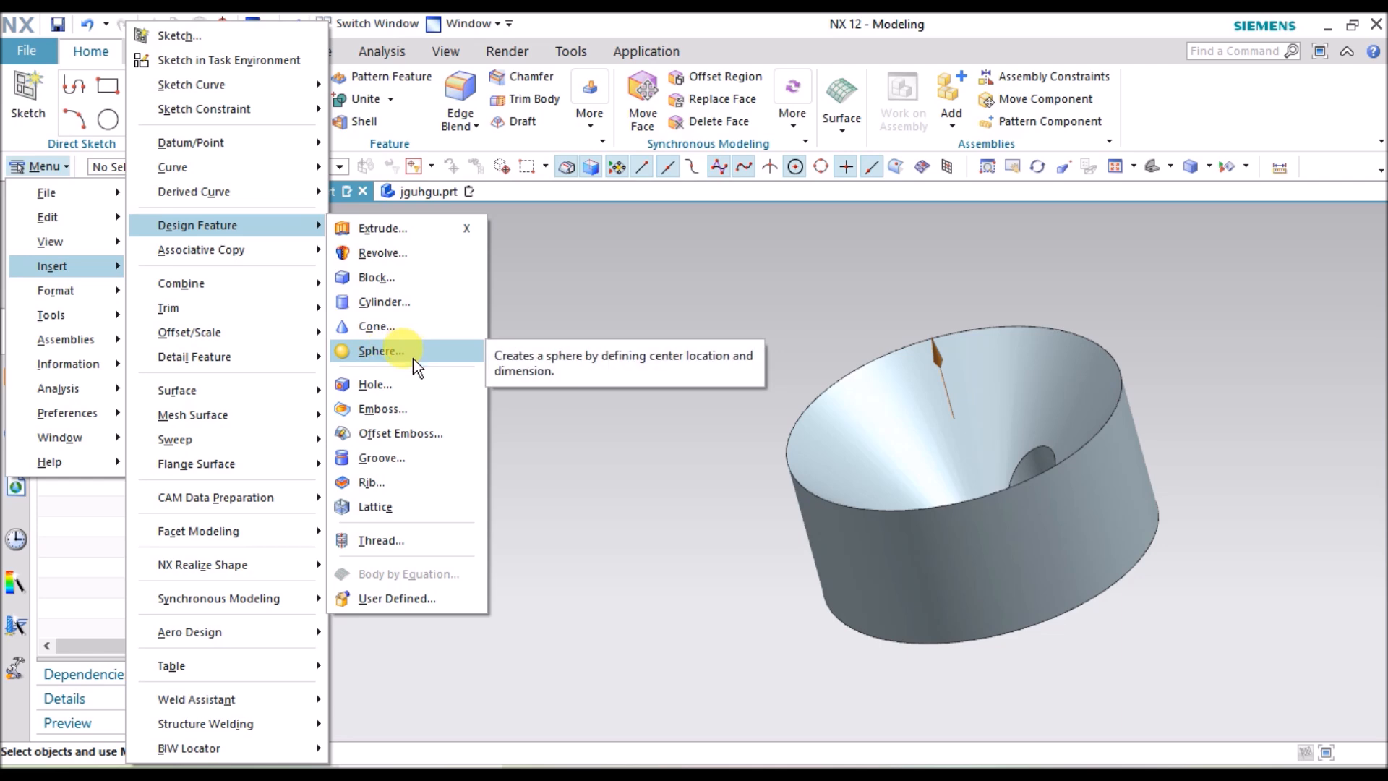
# - Start a sphere using Center Point and Diameter, with its center at the center of the conical opening's outer rim
pyautogui.click(413, 365)
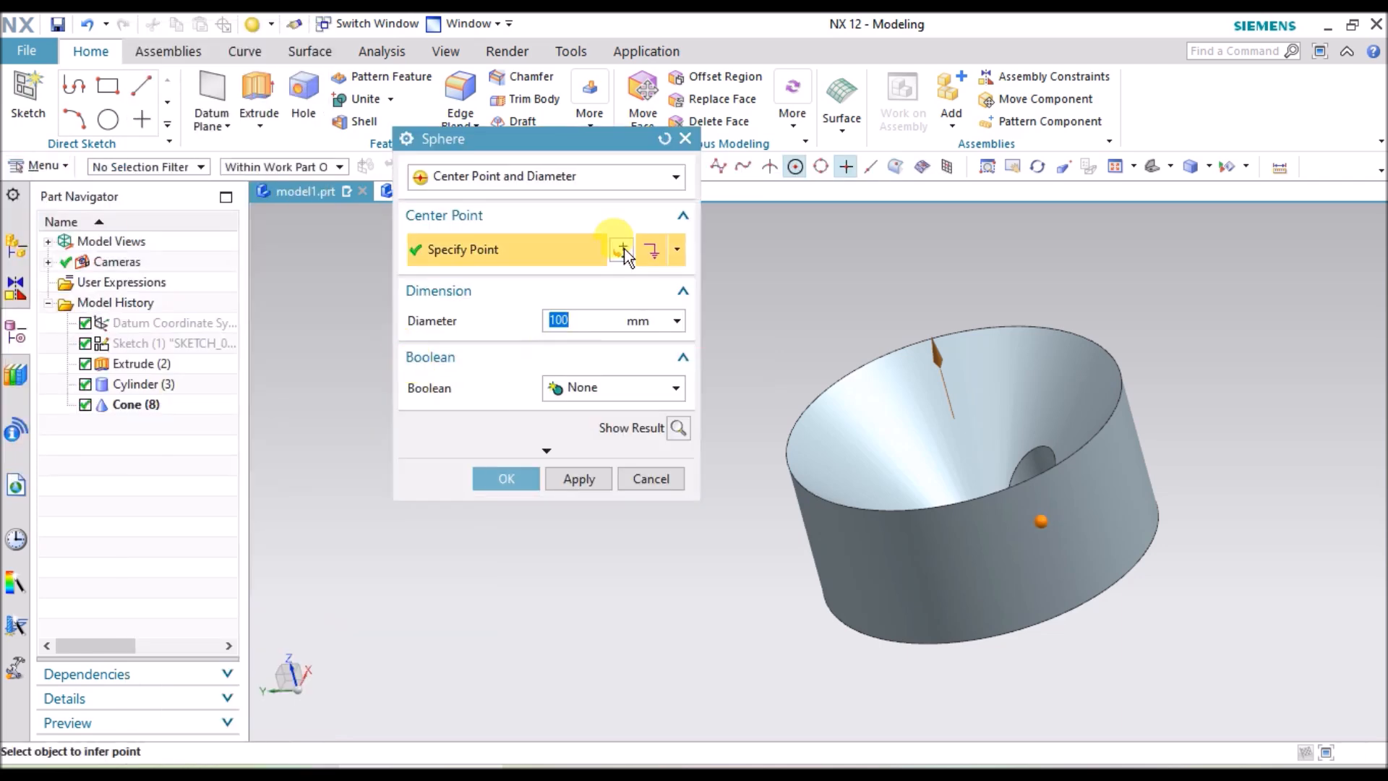
pyautogui.moveTo(527, 128); pyautogui.dragTo(454, 271)
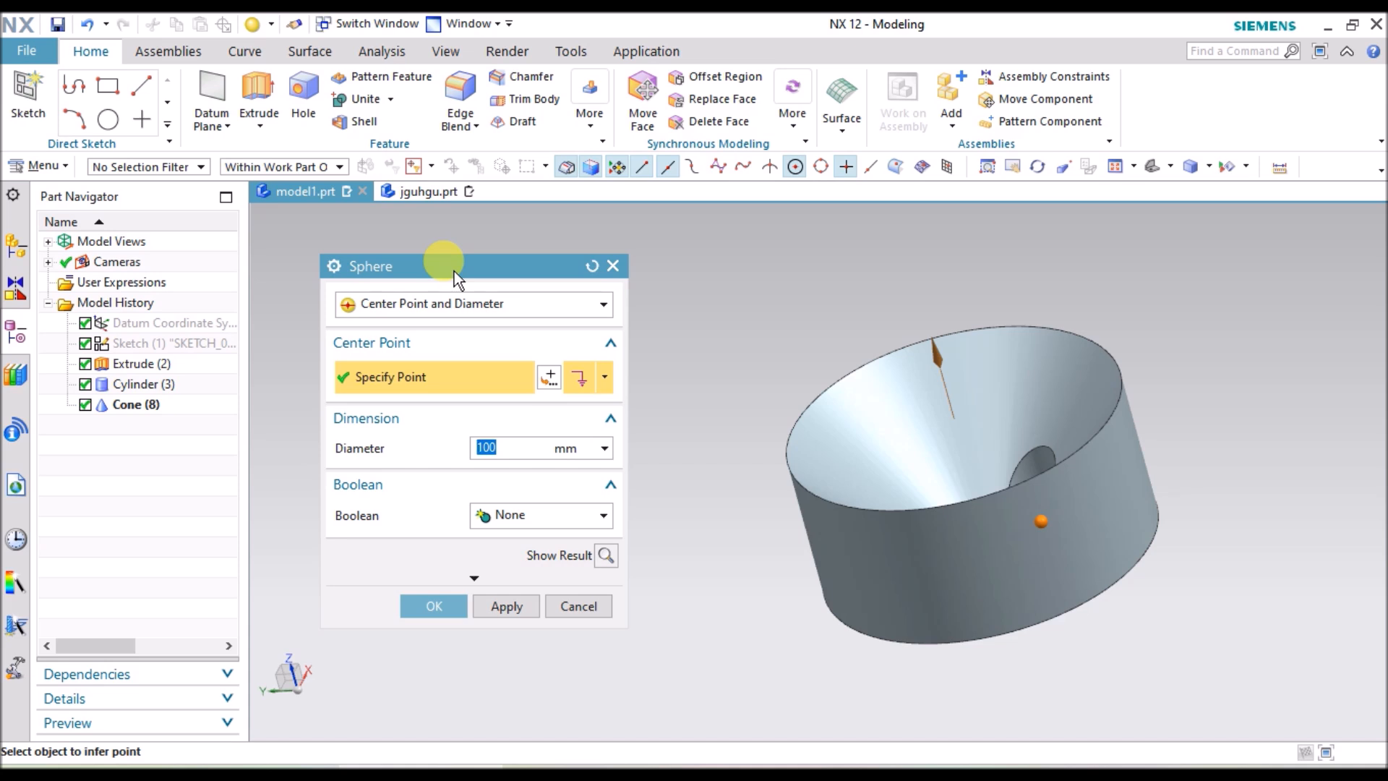
pyautogui.moveTo(454, 270); pyautogui.dragTo(451, 249)
pyautogui.moveTo(754, 327); pyautogui.dragTo(785, 349, button='middle')
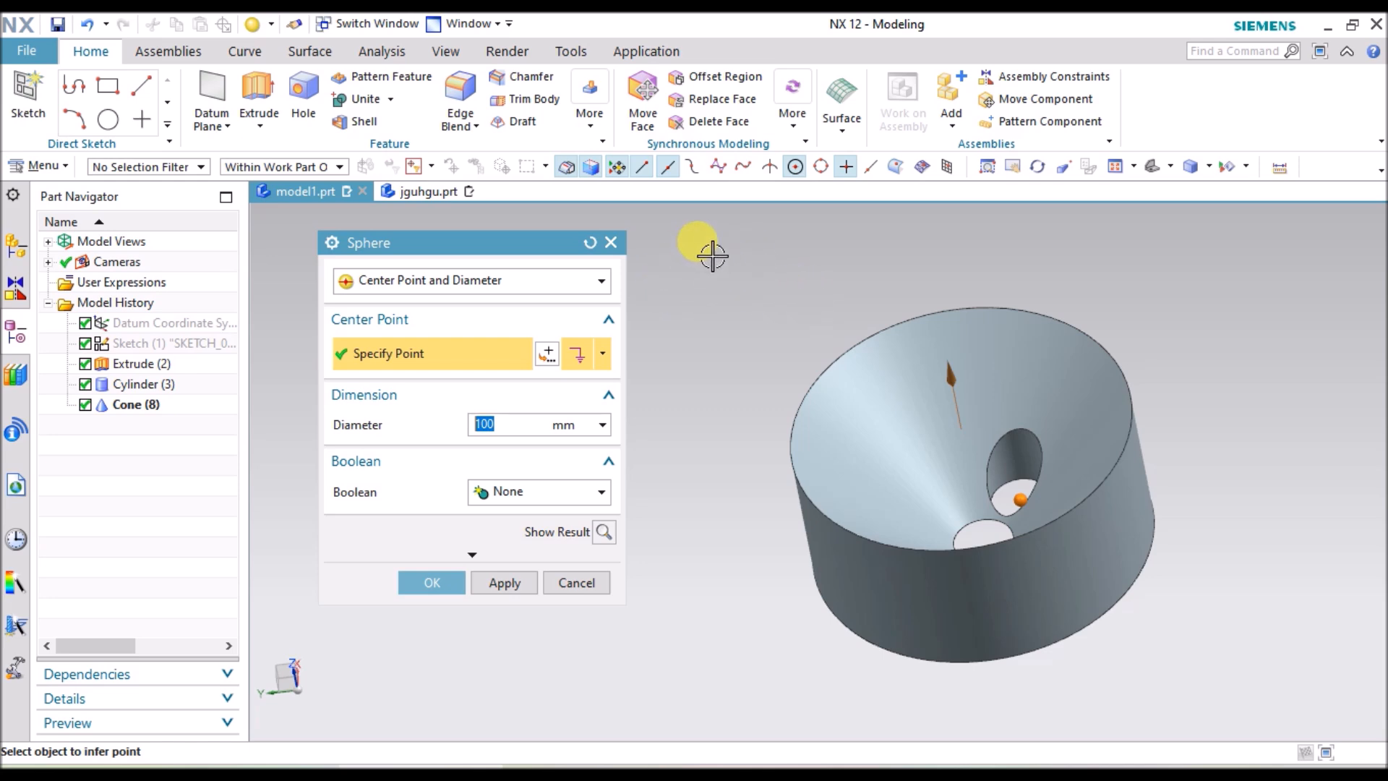
pyautogui.click(498, 282)
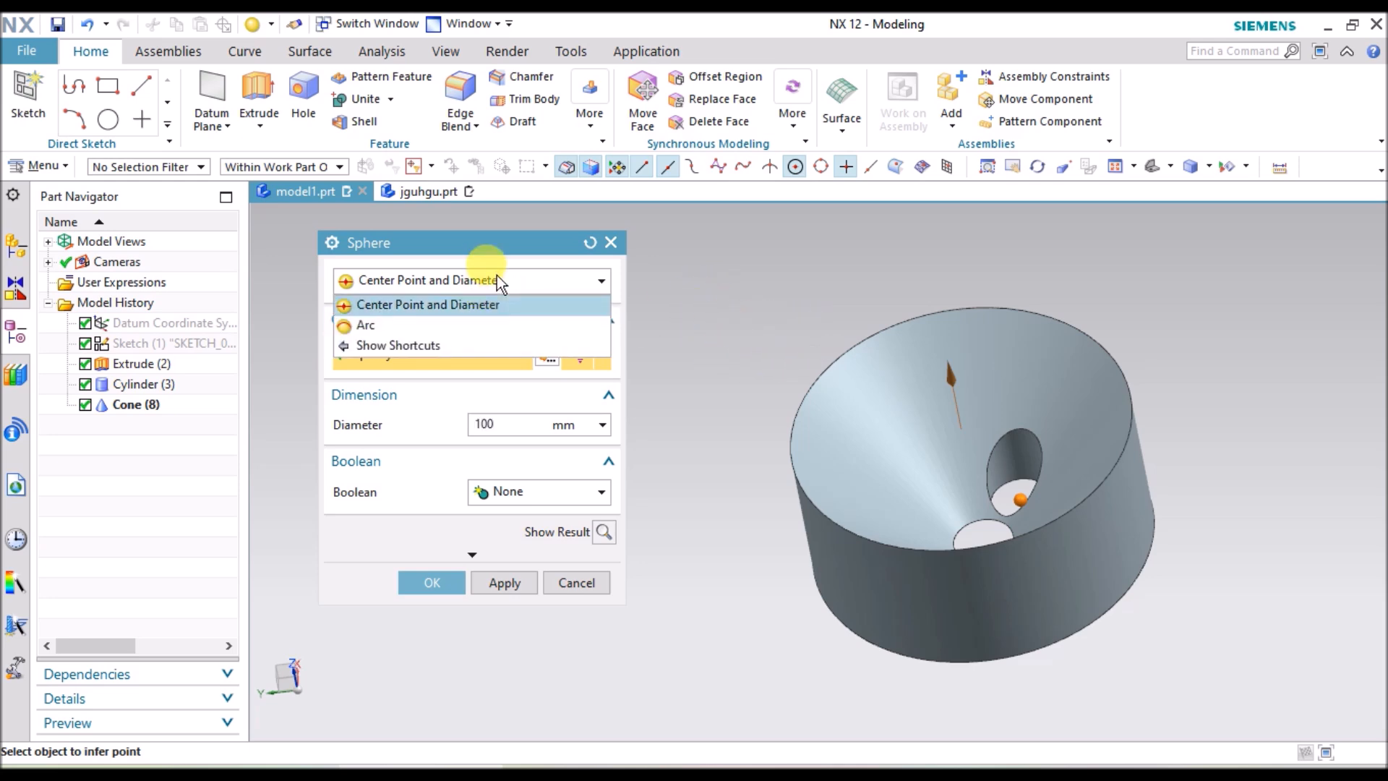
pyautogui.click(510, 245)
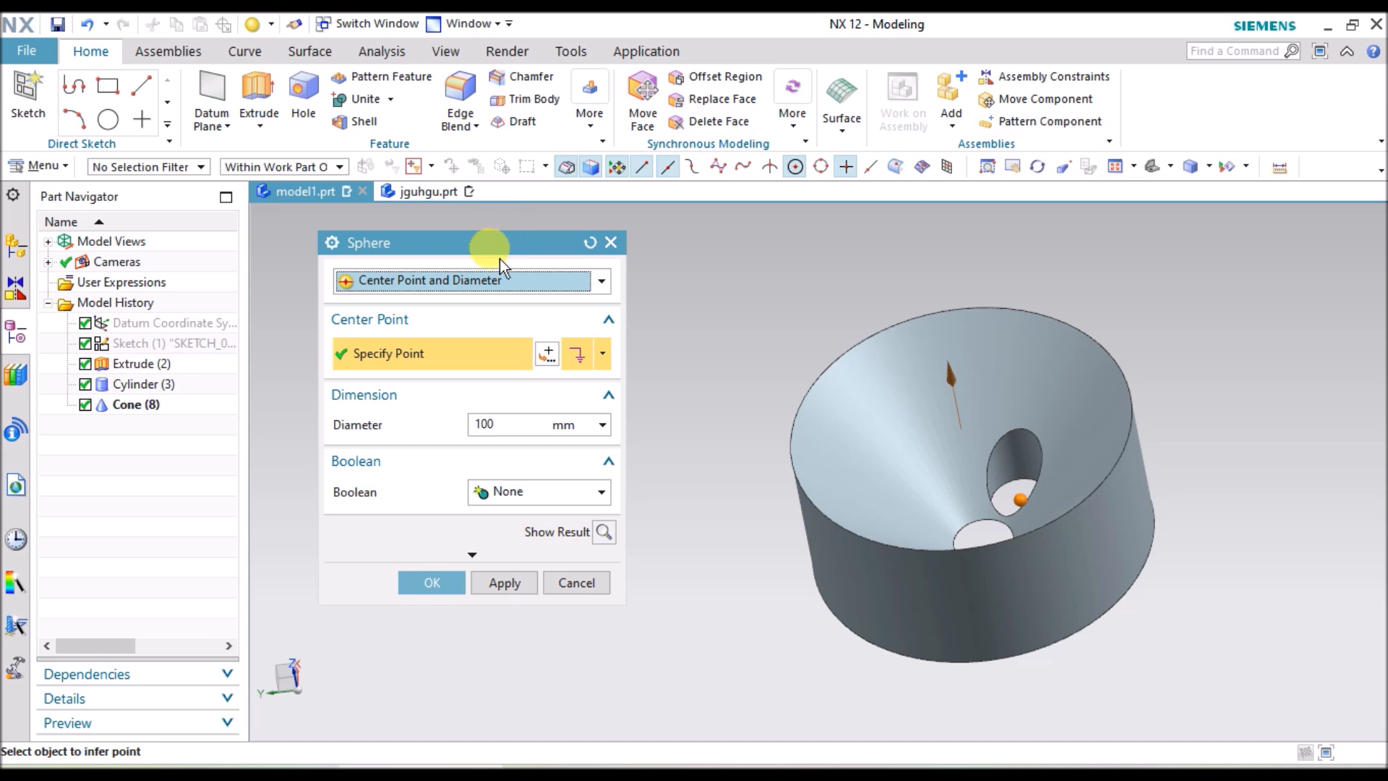
pyautogui.click(491, 285)
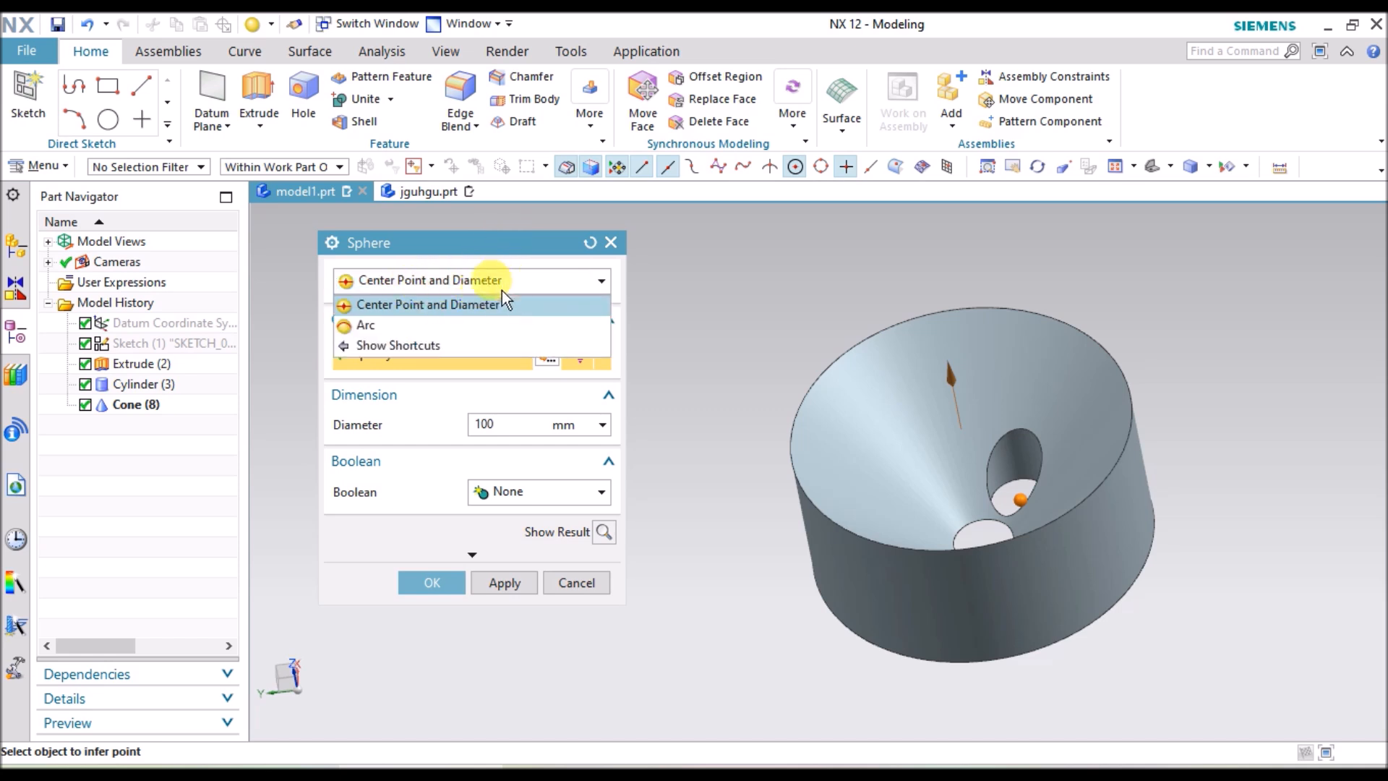
pyautogui.click(474, 254)
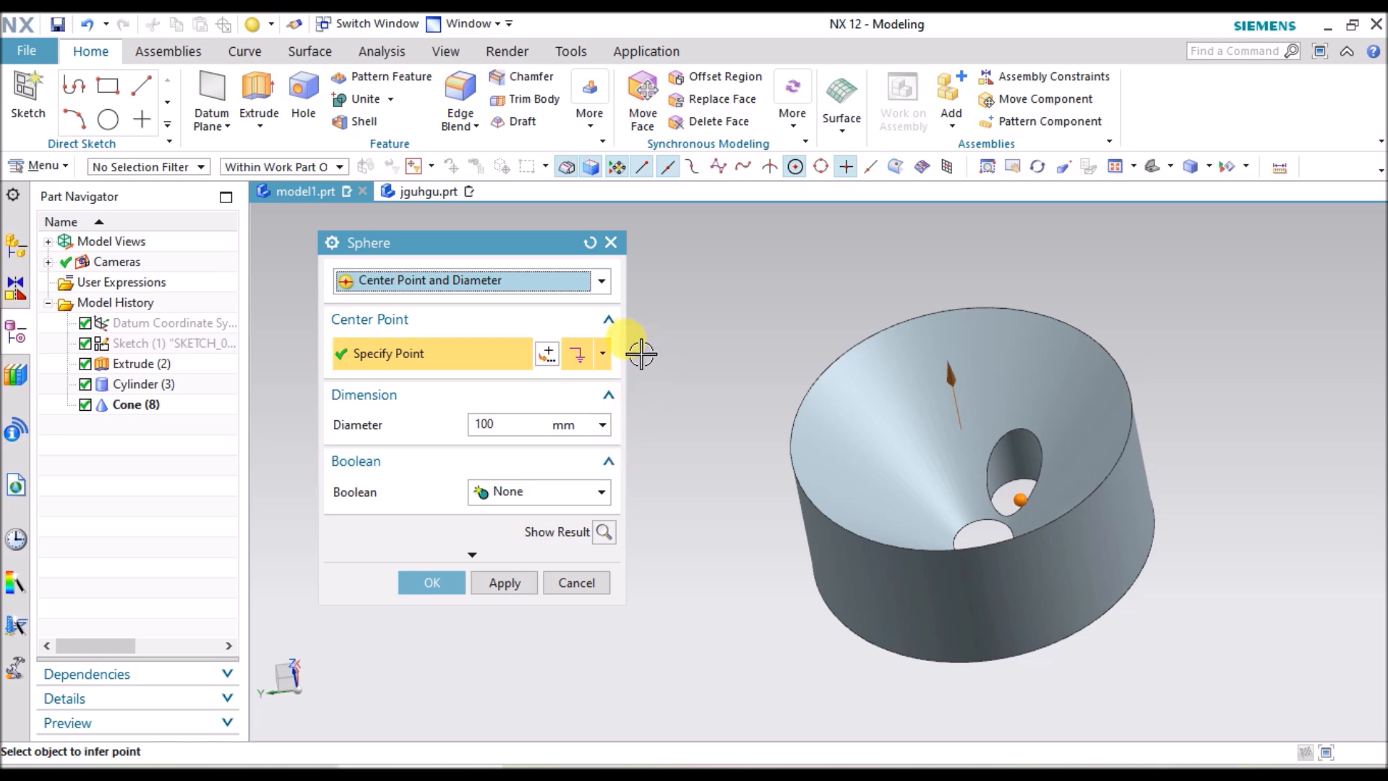
pyautogui.moveTo(912, 334)
pyautogui.mouseDown(button='middle')
pyautogui.moveTo(954, 356)
pyautogui.moveTo(938, 361)
pyautogui.moveTo(895, 313)
pyautogui.moveTo(935, 322)
pyautogui.moveTo(979, 366)
pyautogui.moveTo(944, 325)
pyautogui.moveTo(911, 337)
pyautogui.moveTo(941, 364)
pyautogui.moveTo(913, 347)
pyautogui.mouseUp(button='middle')
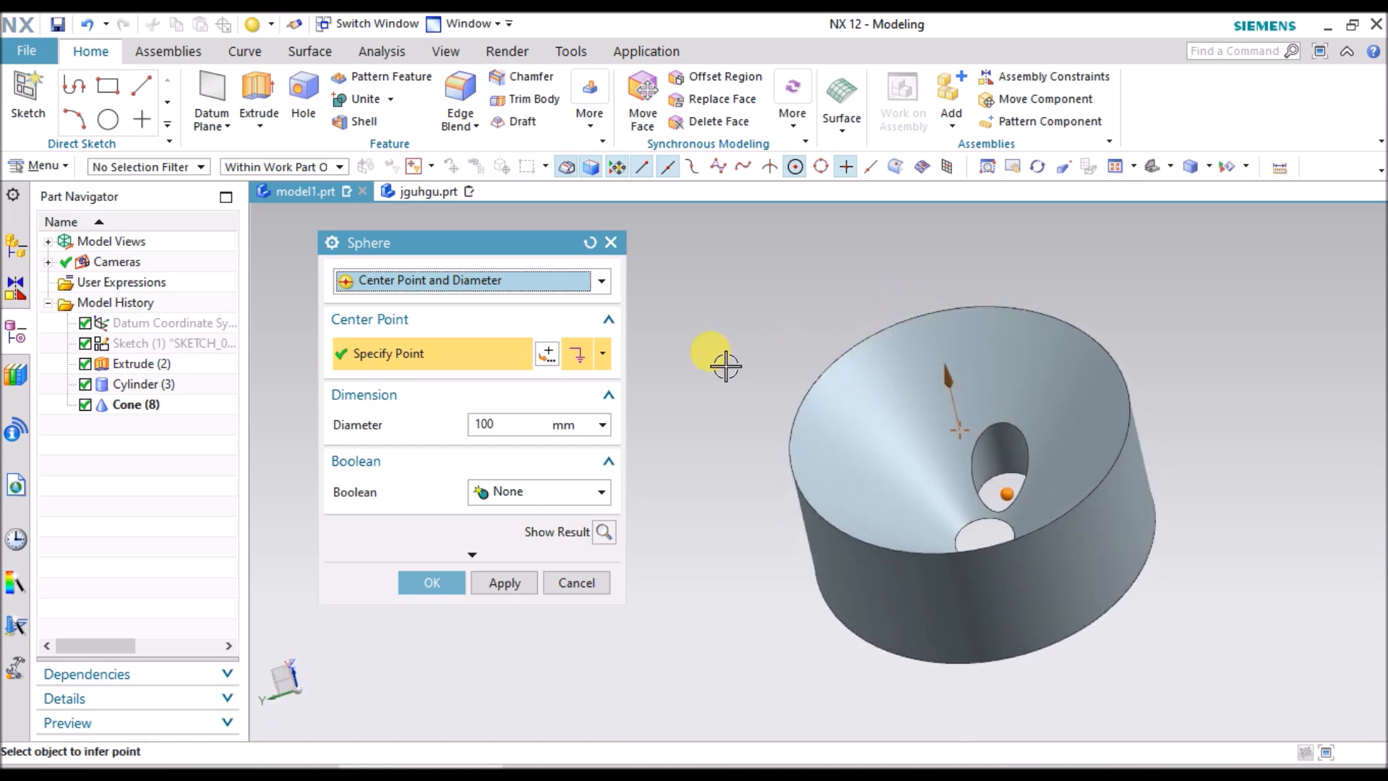
pyautogui.click(847, 345)
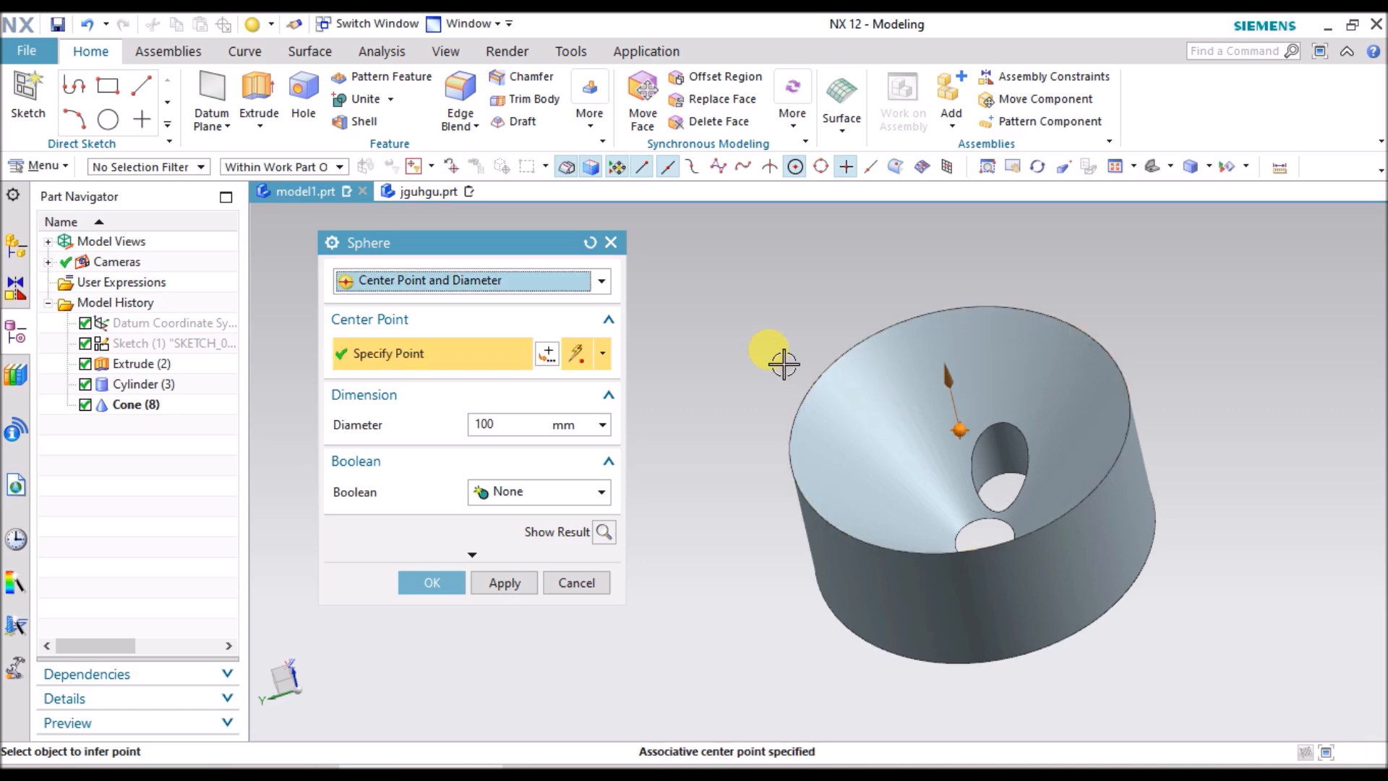
# - Preview the 100 mm diameter sphere at the rim's center and revert the preview
pyautogui.scroll(-2, 784, 364)
pyautogui.click(602, 533)
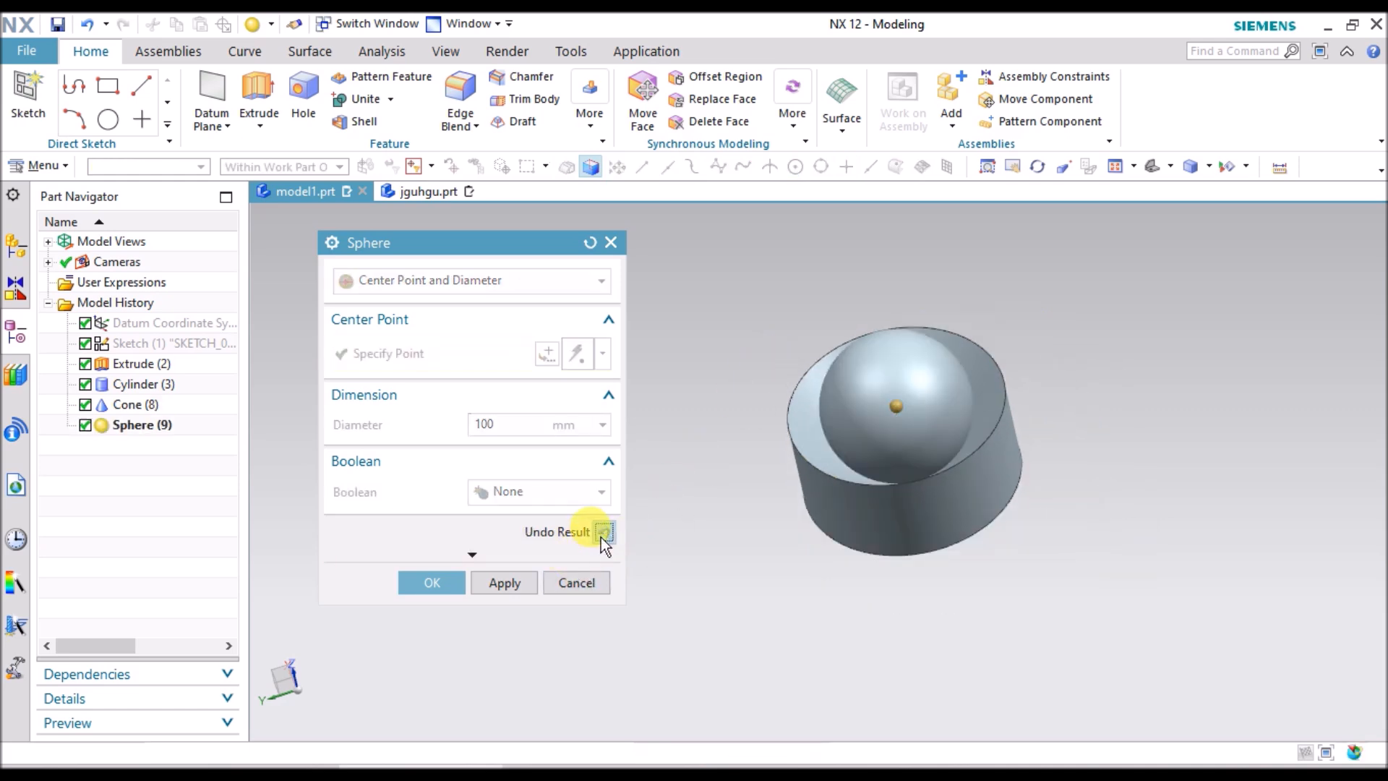
pyautogui.moveTo(761, 411); pyautogui.dragTo(844, 460, button='middle')
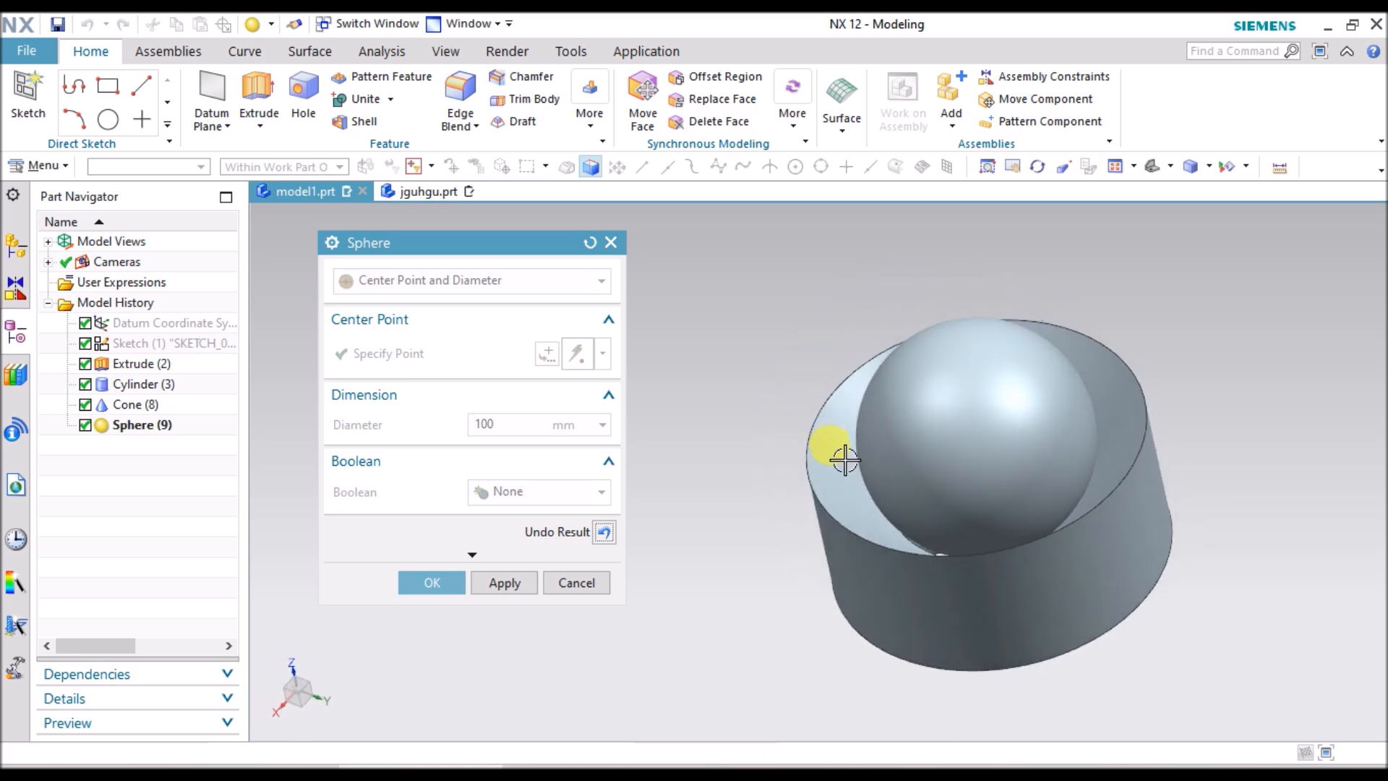
pyautogui.click(605, 533)
# - Set the sphere's diameter to 200 mm with Boolean None, preview the result and revert the preview
pyautogui.click(510, 426)
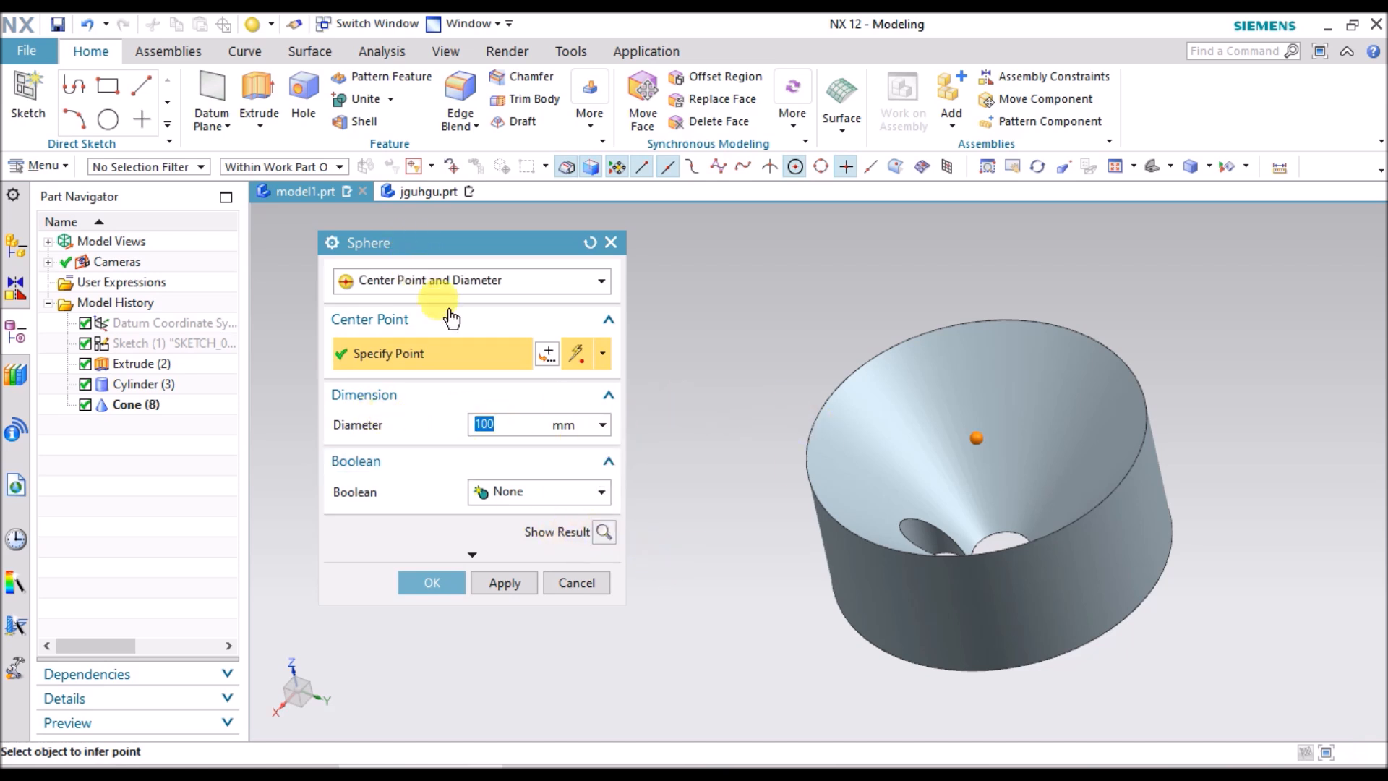
pyautogui.click(558, 500)
pyautogui.click(558, 501)
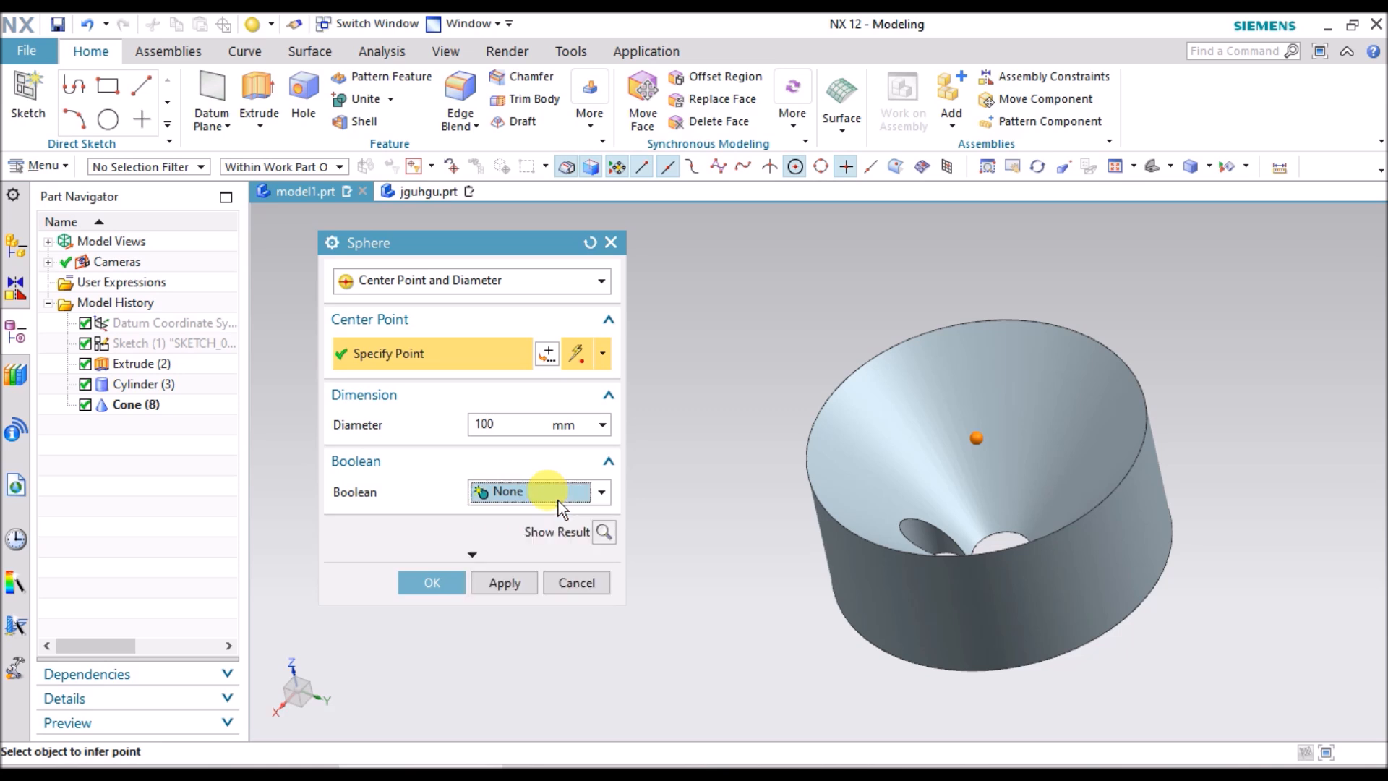
pyautogui.click(499, 425)
pyautogui.write('200')
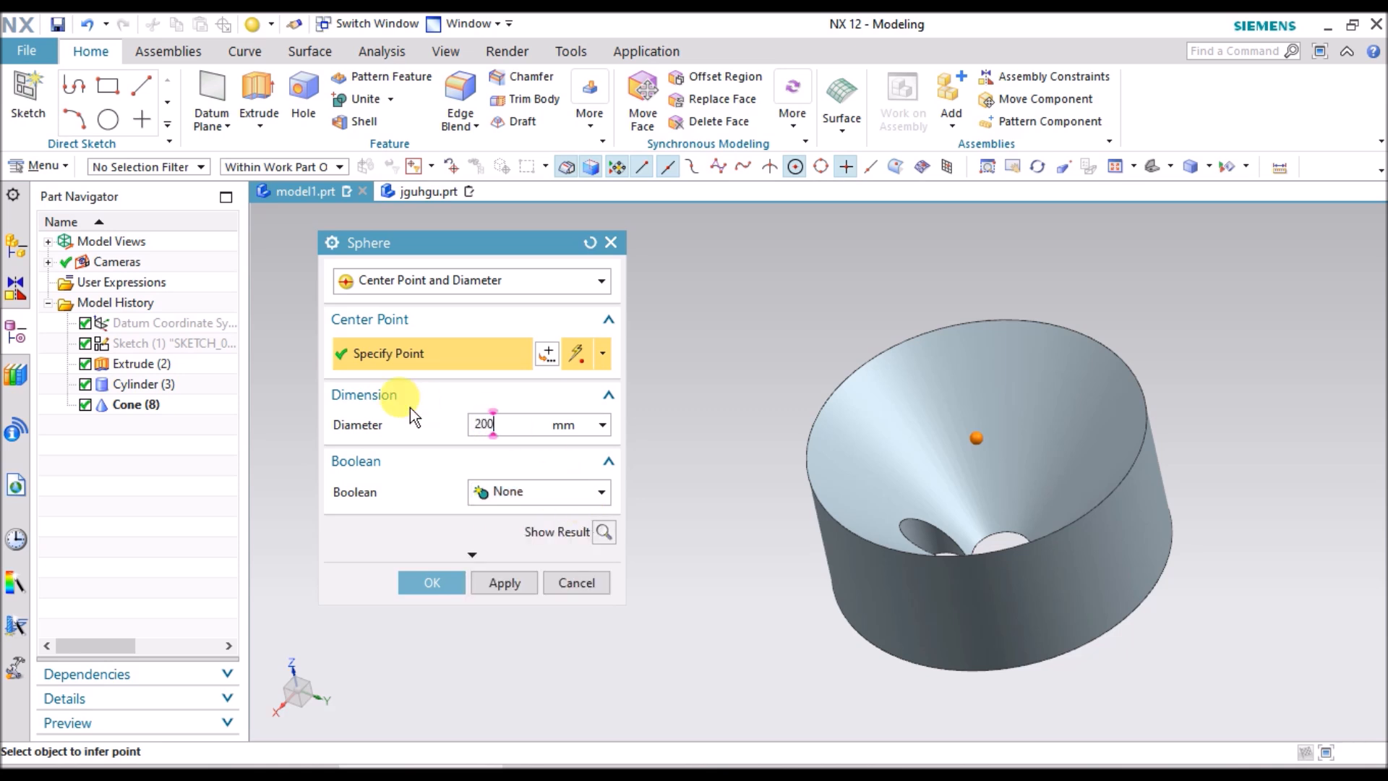
pyautogui.click(604, 531)
pyautogui.scroll(-3, 792, 469)
pyautogui.moveTo(793, 470); pyautogui.dragTo(830, 533, button='middle')
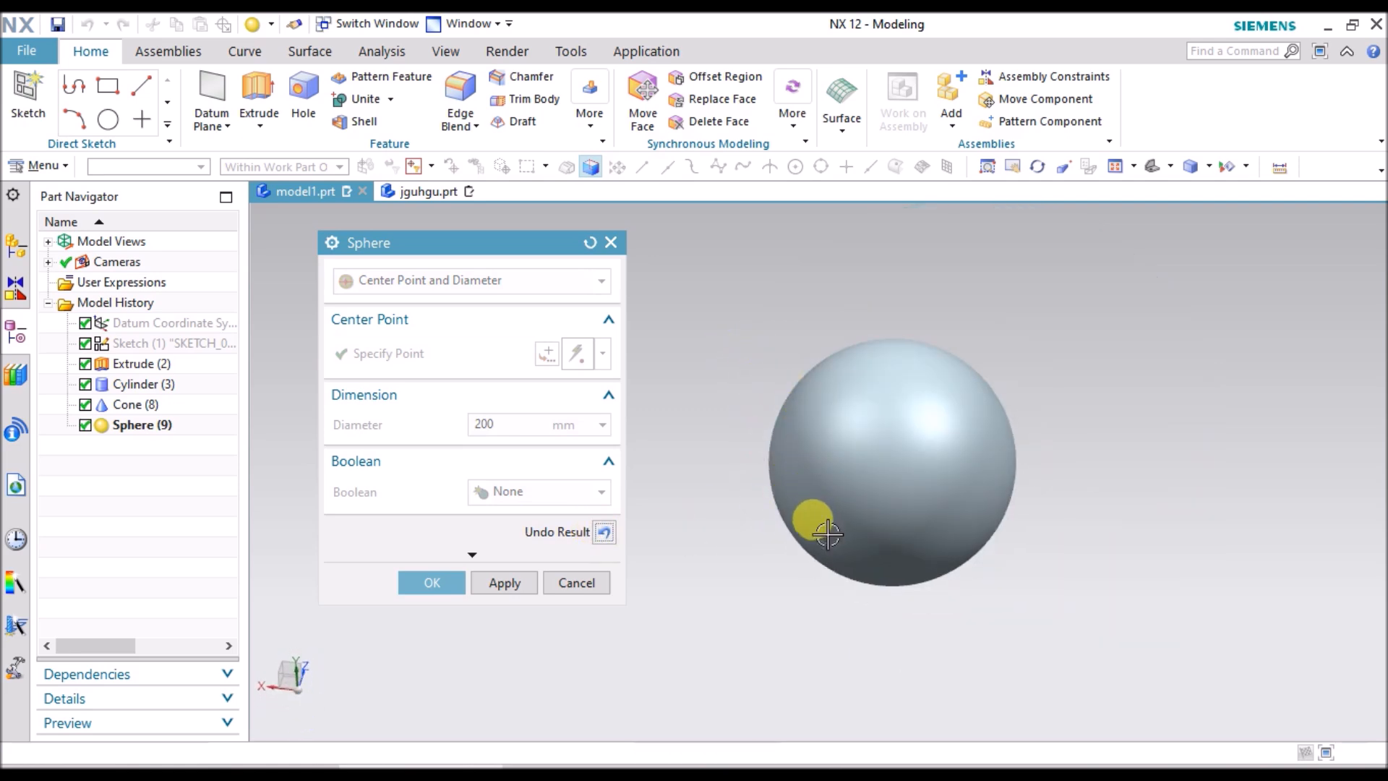
pyautogui.click(604, 534)
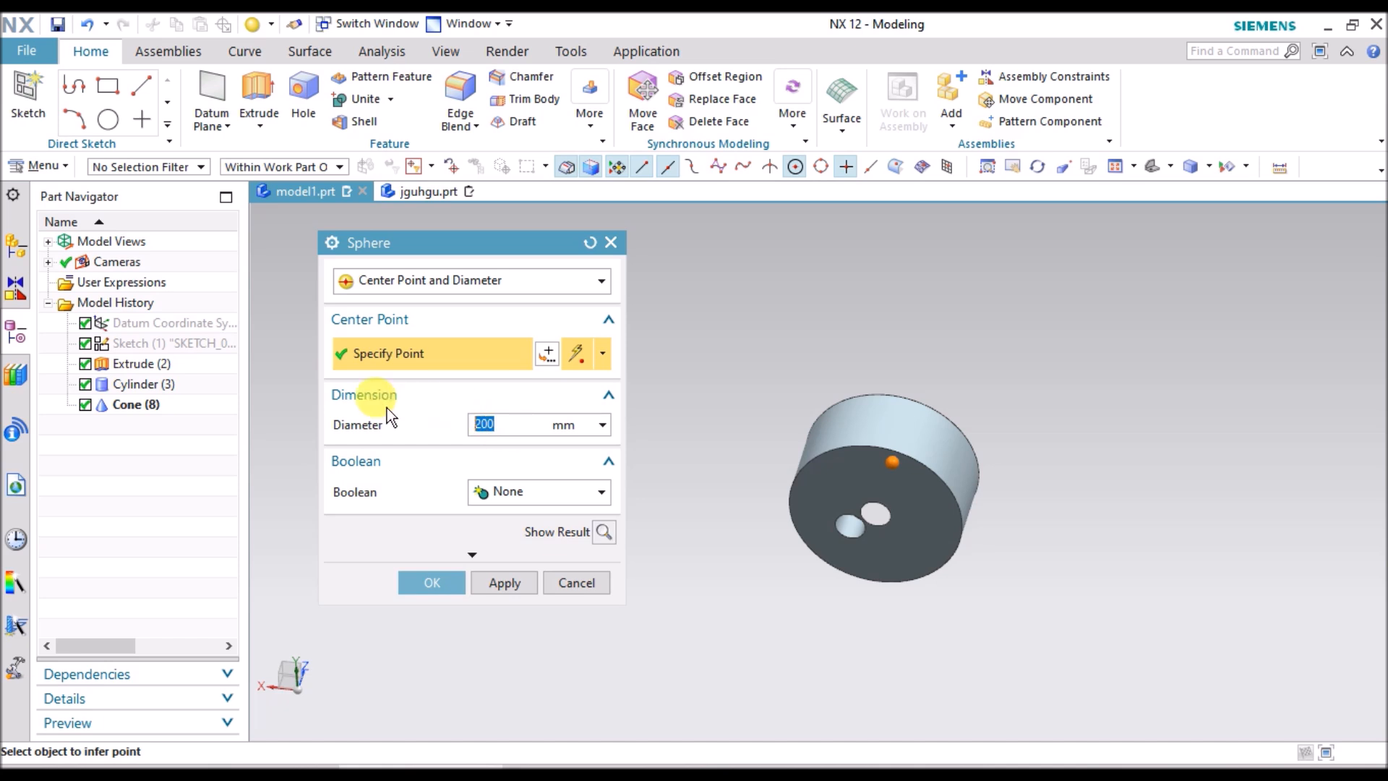
# - Set the sphere's diameter to 2 mm, preview the result inside the conical opening and revert the preview
pyautogui.write('2')
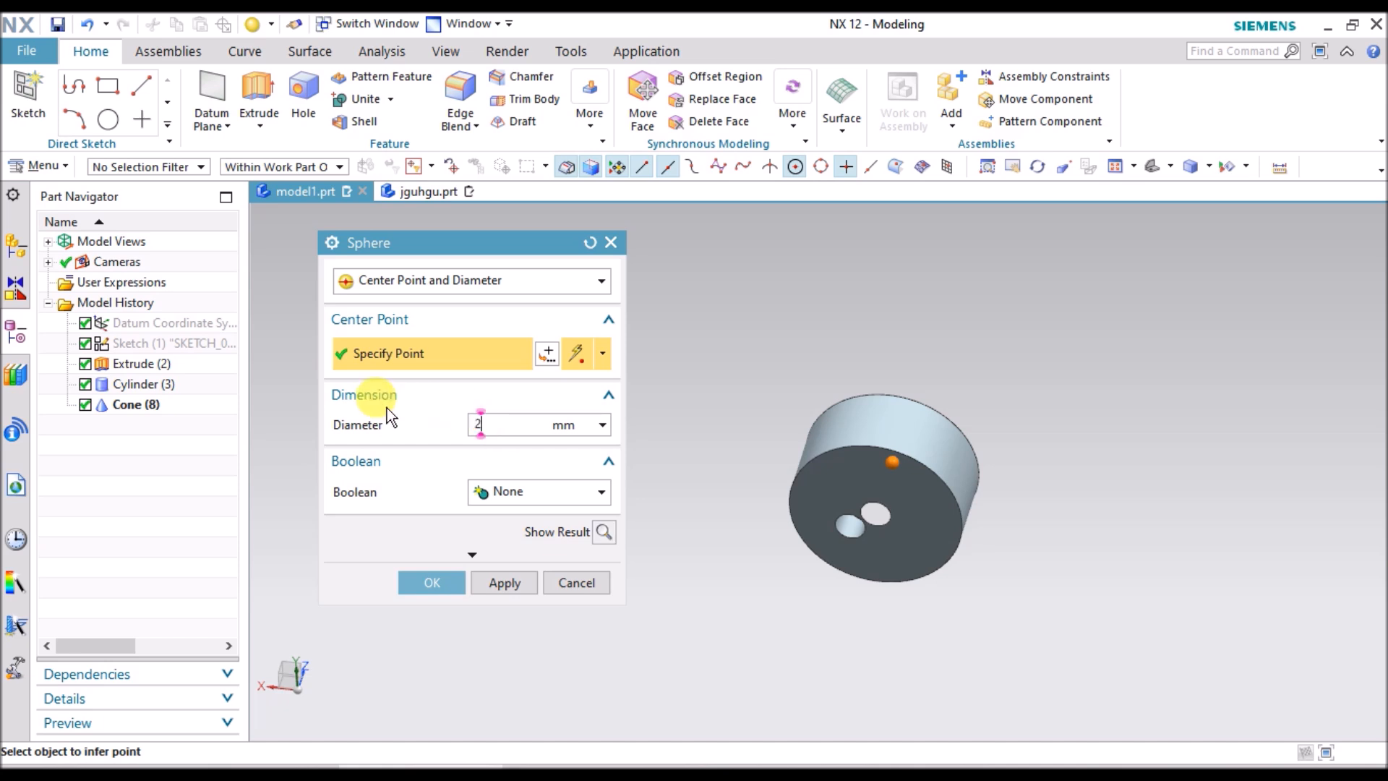
pyautogui.click(604, 532)
pyautogui.moveTo(807, 417); pyautogui.dragTo(836, 505, button='middle')
pyautogui.scroll(10, 884, 463)
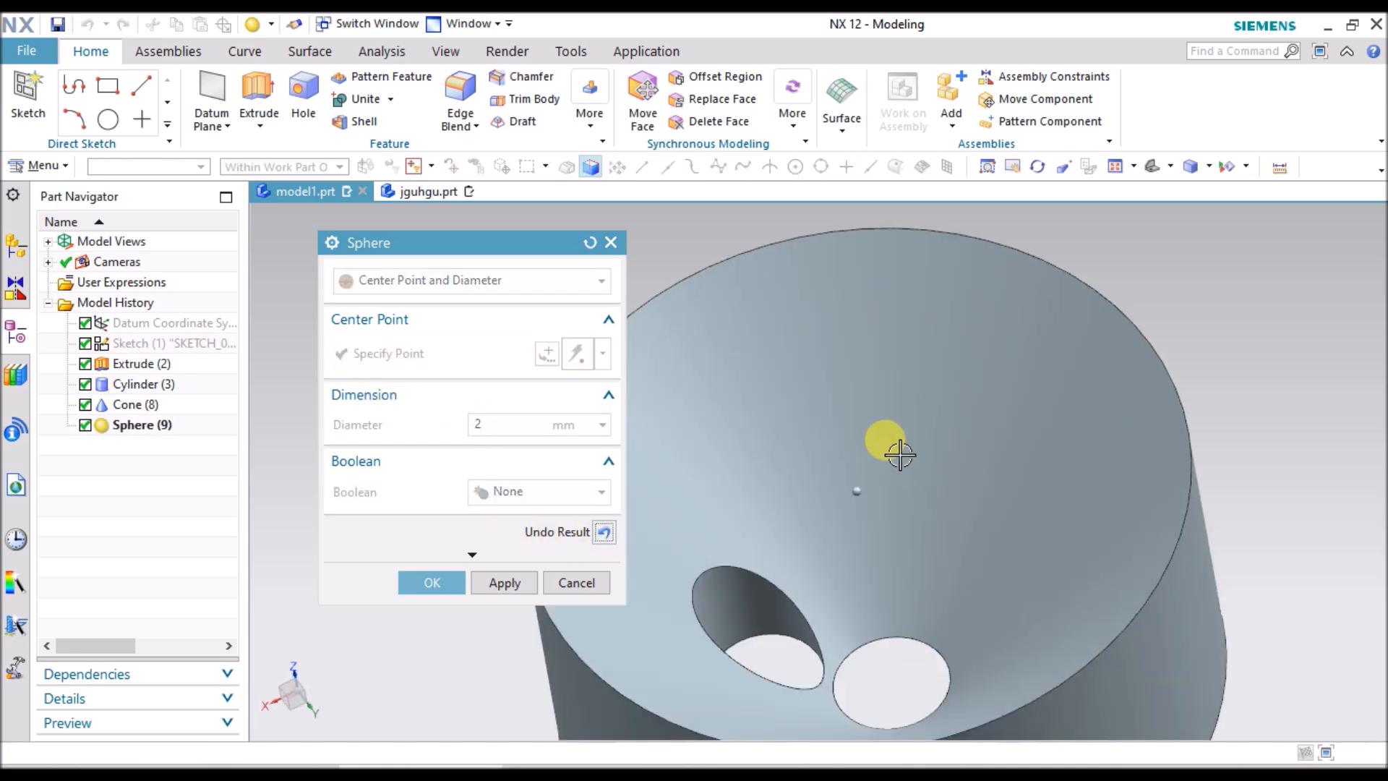
pyautogui.scroll(-8, 925, 441)
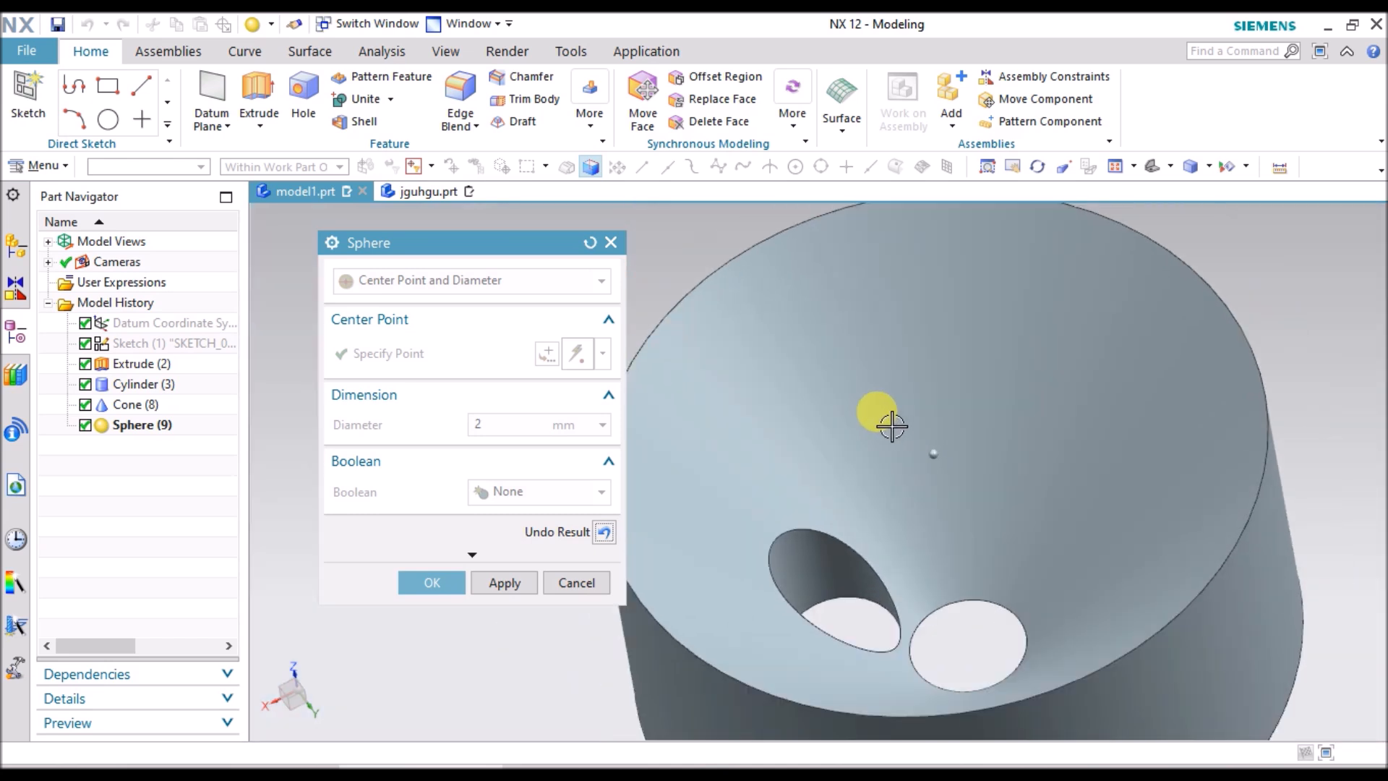
pyautogui.click(604, 533)
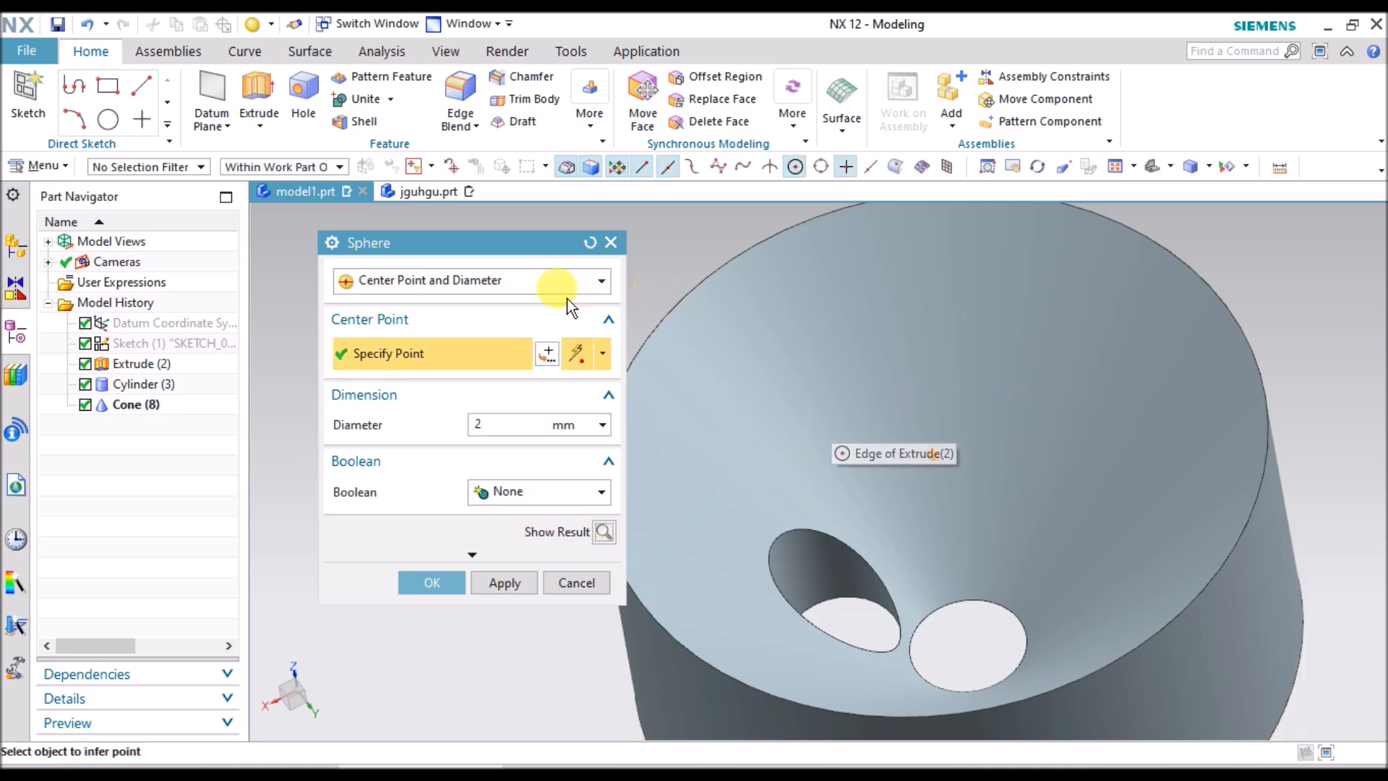
# - Create a sphere with the Arc method from the conical opening's outer rim, with Boolean None
pyautogui.click(530, 282)
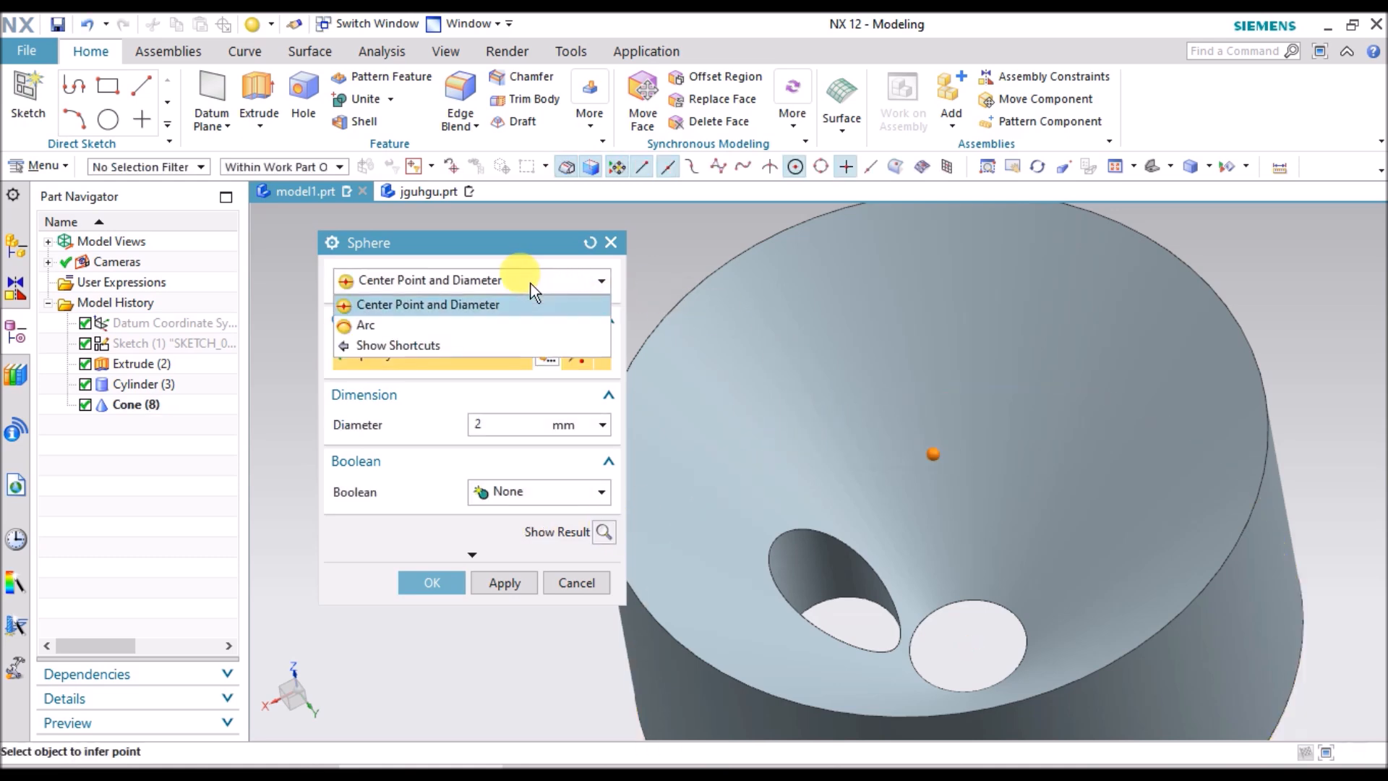
pyautogui.click(409, 327)
pyautogui.scroll(-2, 787, 375)
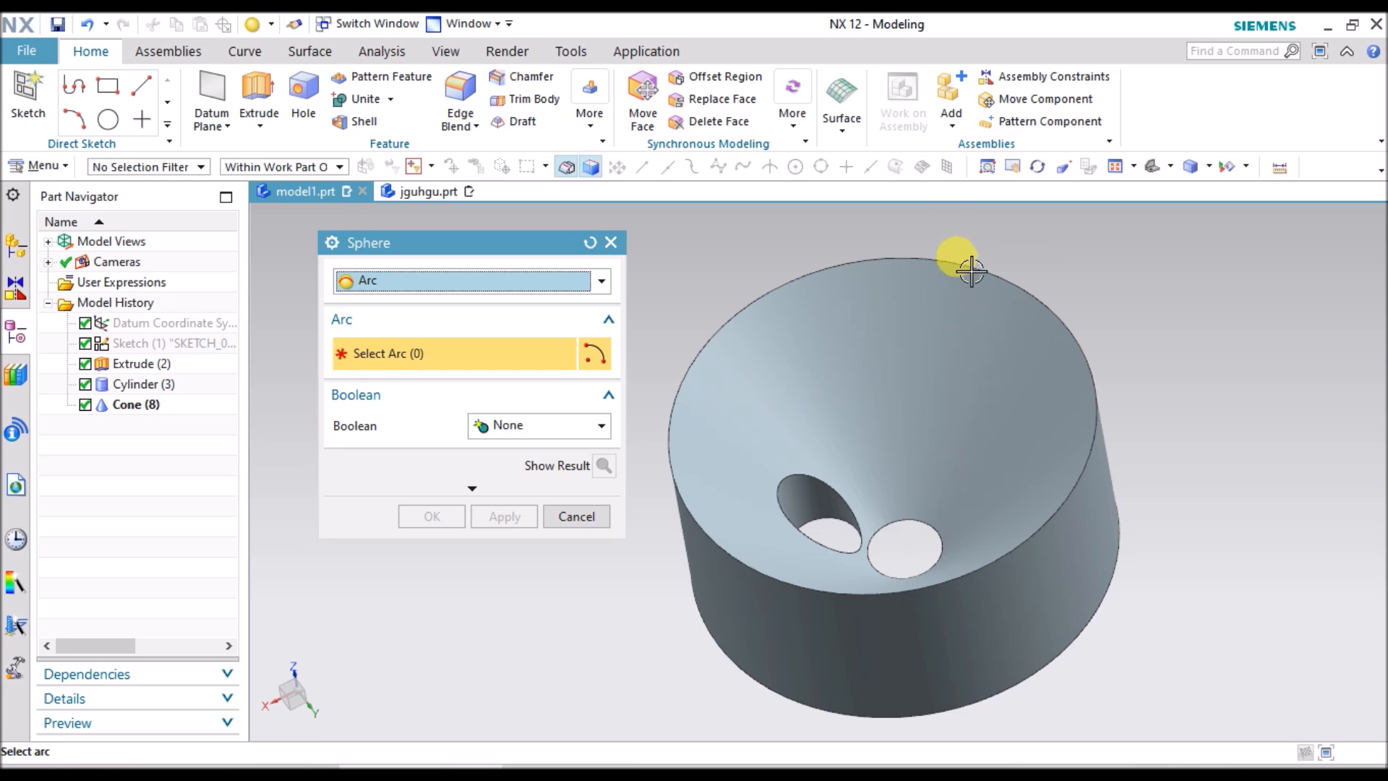
pyautogui.moveTo(1162, 401)
pyautogui.mouseDown(button='middle')
pyautogui.moveTo(1193, 372)
pyautogui.moveTo(1156, 385)
pyautogui.mouseUp(button='middle')
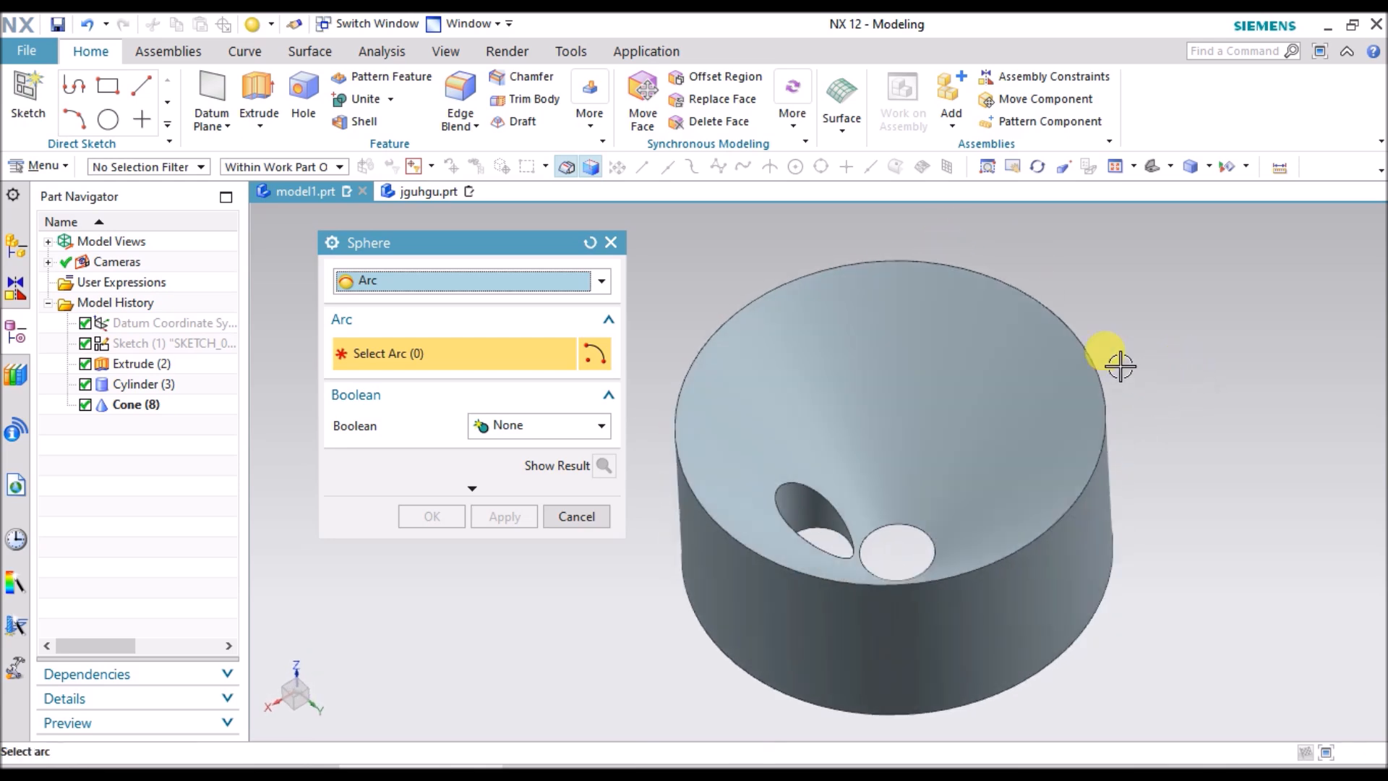
pyautogui.click(996, 271)
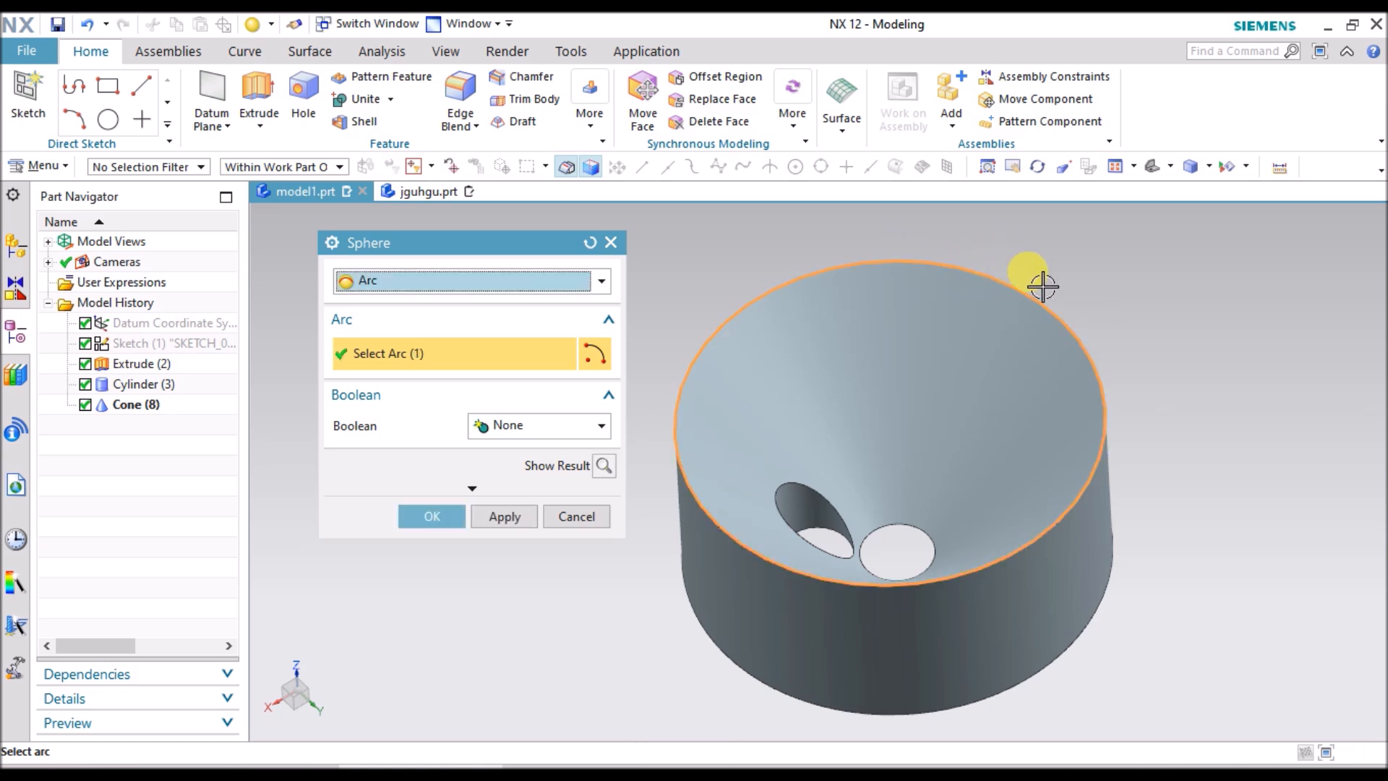
pyautogui.click(603, 466)
pyautogui.moveTo(1113, 512); pyautogui.dragTo(1143, 471, button='middle')
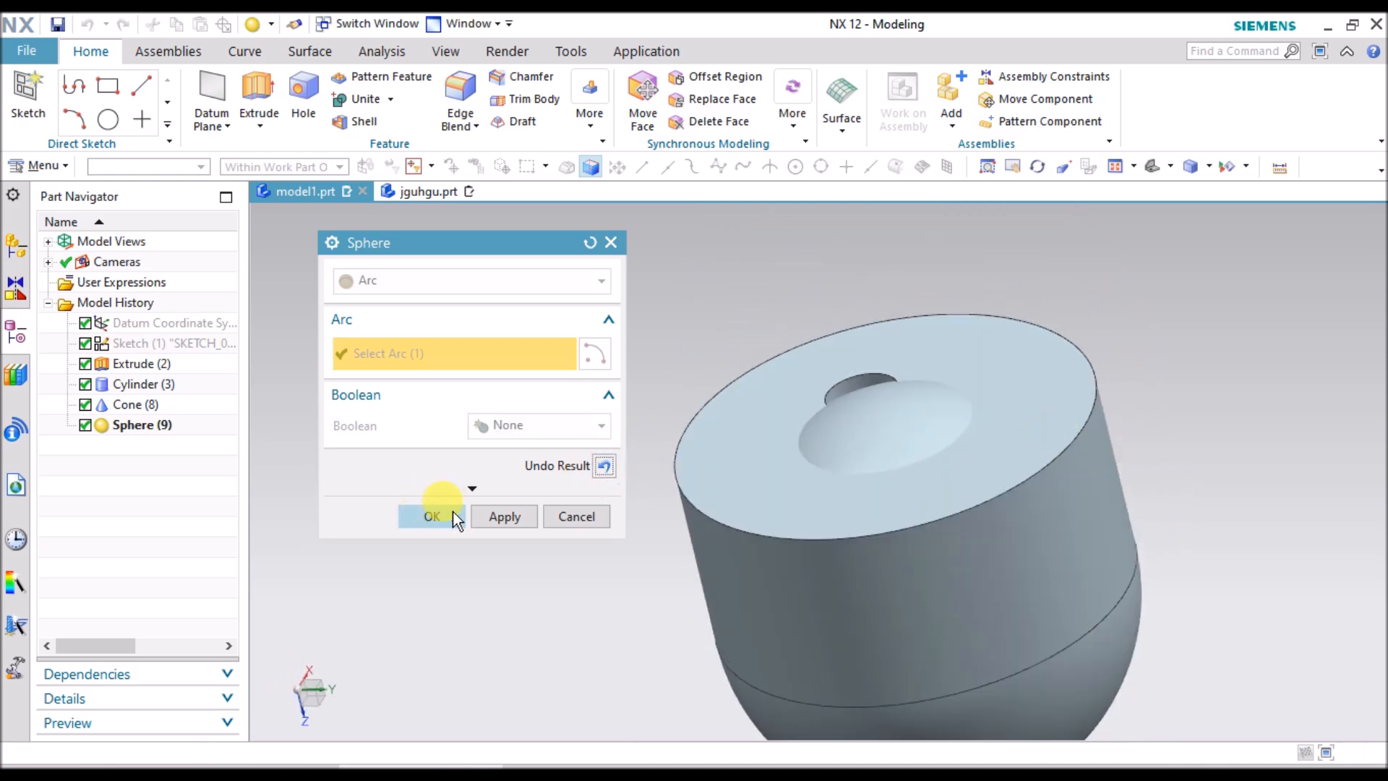
pyautogui.click(492, 516)
# - Create a second Arc sphere from the outer circular edge of the part's opposite flat face, with Boolean None
pyautogui.click(821, 321)
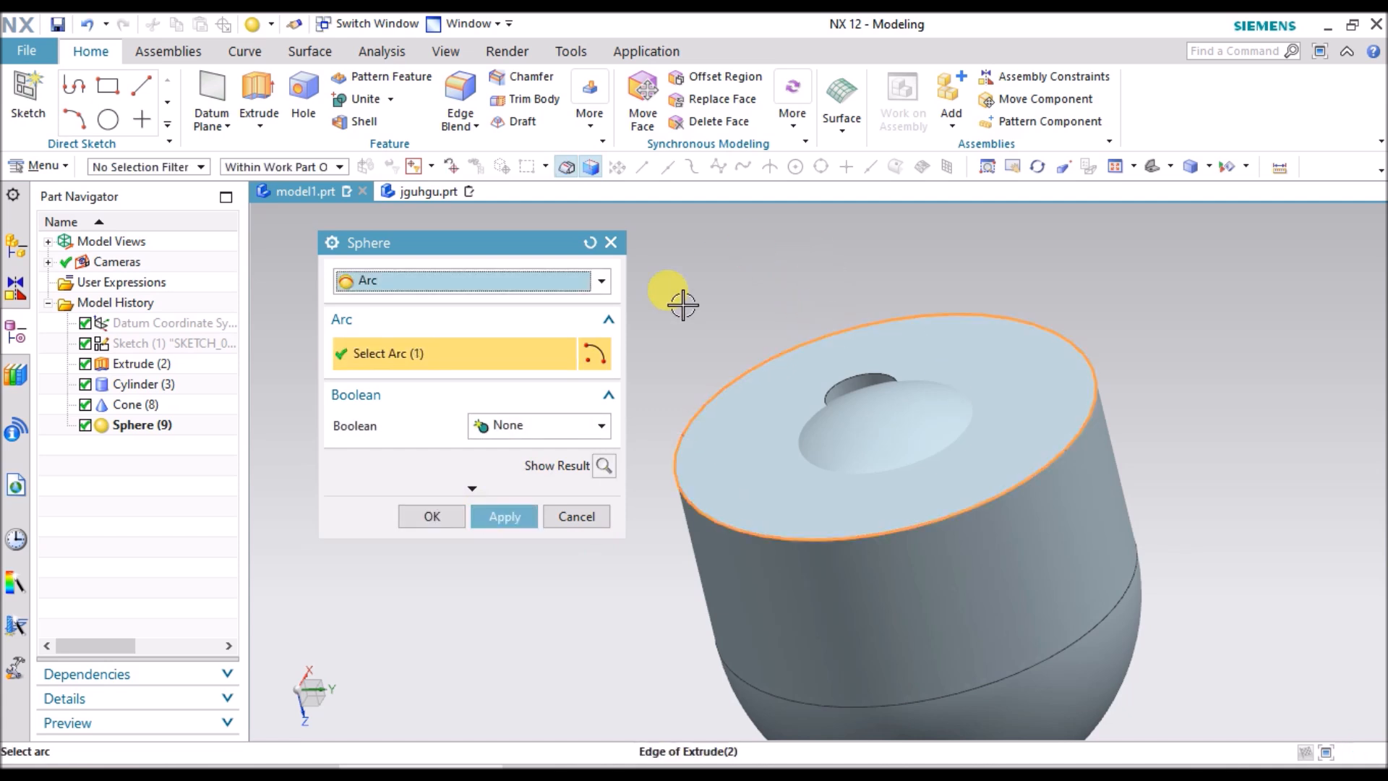
pyautogui.click(460, 510)
pyautogui.moveTo(511, 518); pyautogui.dragTo(663, 395, button='middle')
pyautogui.press('F8')
# - Unite one end sphere as the target with the cylindrical part and the other sphere as tool bodies
pyautogui.moveTo(715, 303); pyautogui.dragTo(345, 328, button='right')
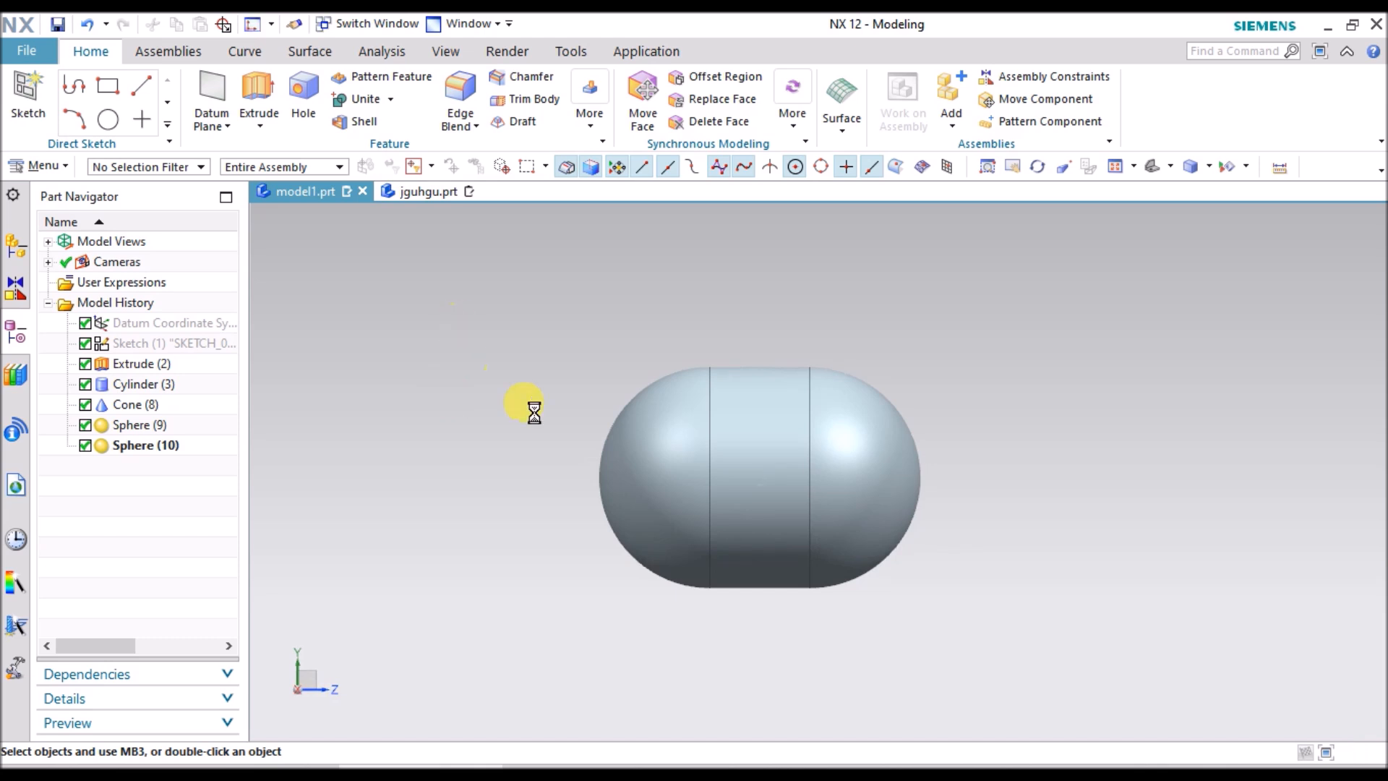
pyautogui.moveTo(571, 516); pyautogui.dragTo(527, 334, button='right')
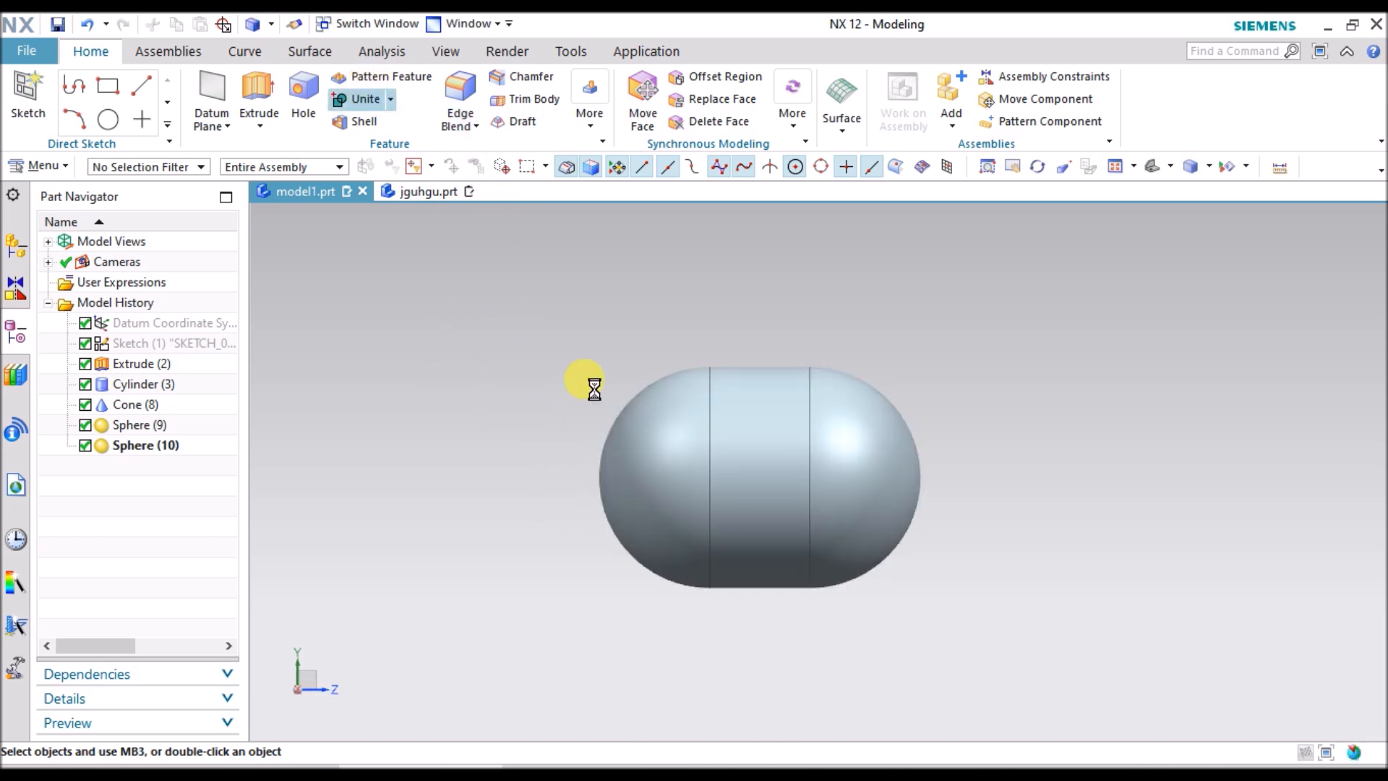
pyautogui.click(644, 456)
pyautogui.moveTo(982, 316); pyautogui.dragTo(511, 632)
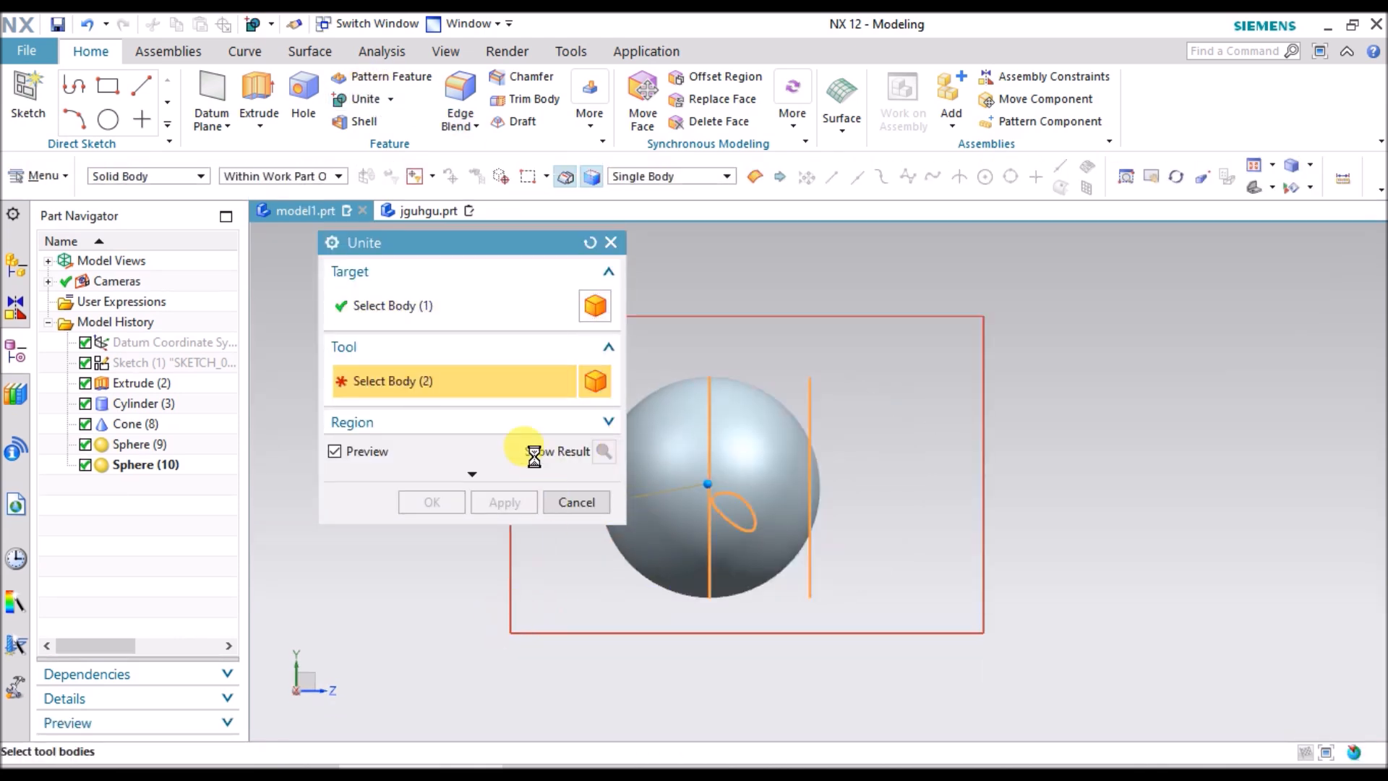
pyautogui.click(444, 498)
pyautogui.moveTo(539, 486)
pyautogui.mouseDown(button='right')
pyautogui.moveTo(537, 578)
pyautogui.moveTo(527, 384)
pyautogui.mouseUp(button='right')
pyautogui.moveTo(527, 383)
pyautogui.mouseDown(button='middle')
pyautogui.moveTo(614, 236)
pyautogui.moveTo(673, 272)
pyautogui.moveTo(621, 326)
pyautogui.mouseUp(button='middle')
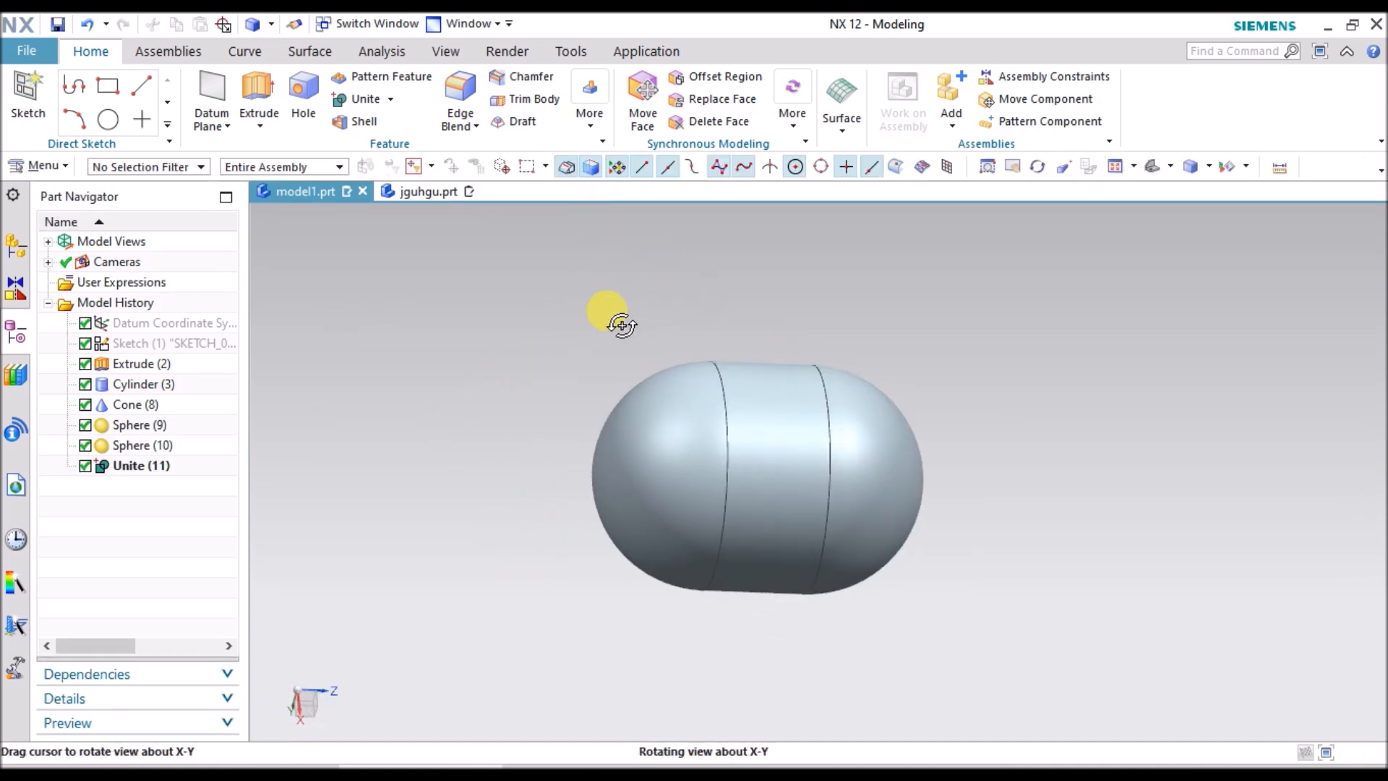
pyautogui.scroll(4, 506, 511)
pyautogui.moveTo(546, 457); pyautogui.dragTo(565, 384, button='right')
# - Delete the Unite feature and both sphere features from the model history
pyautogui.click(152, 466)
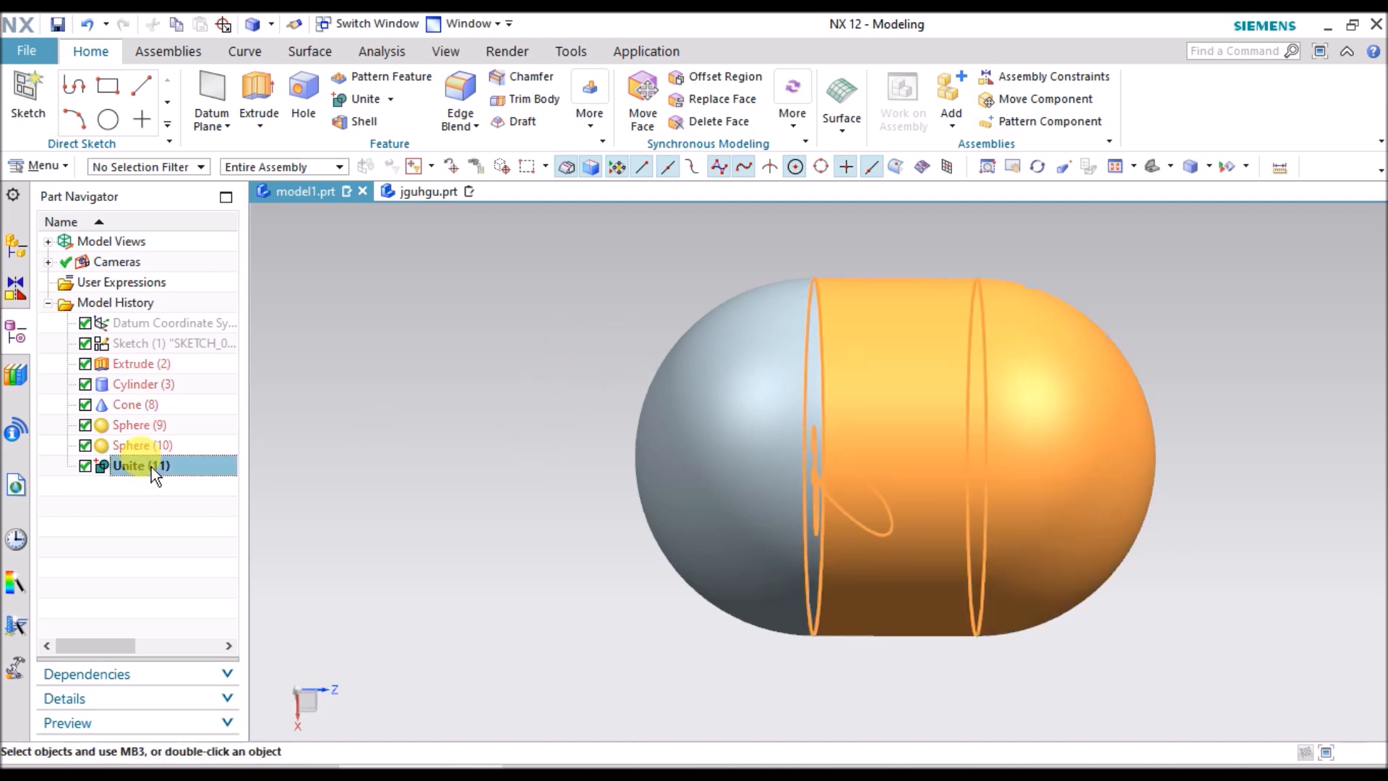
pyautogui.press('Delete')
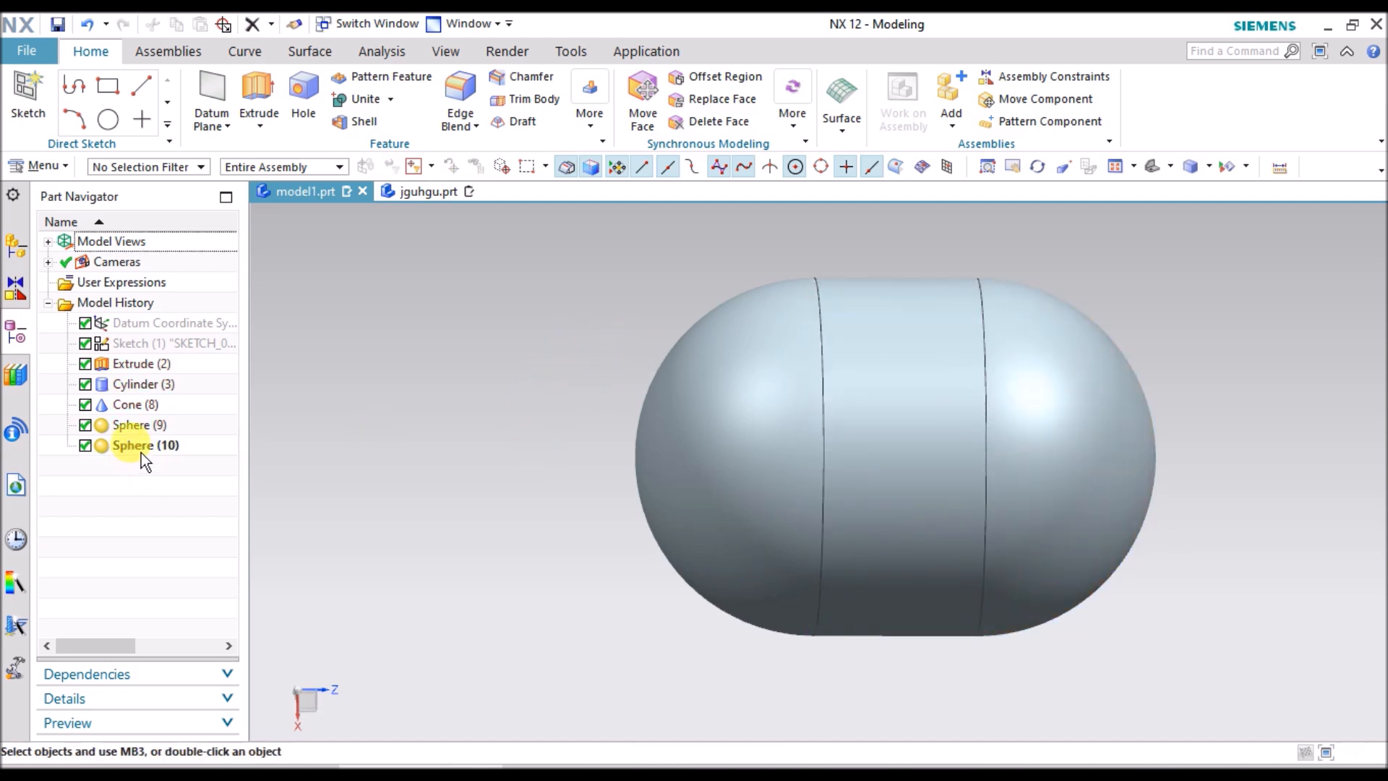
pyautogui.click(141, 446)
pyautogui.press('Delete')
pyautogui.moveTo(540, 509); pyautogui.dragTo(629, 470, button='middle')
pyautogui.click(166, 427)
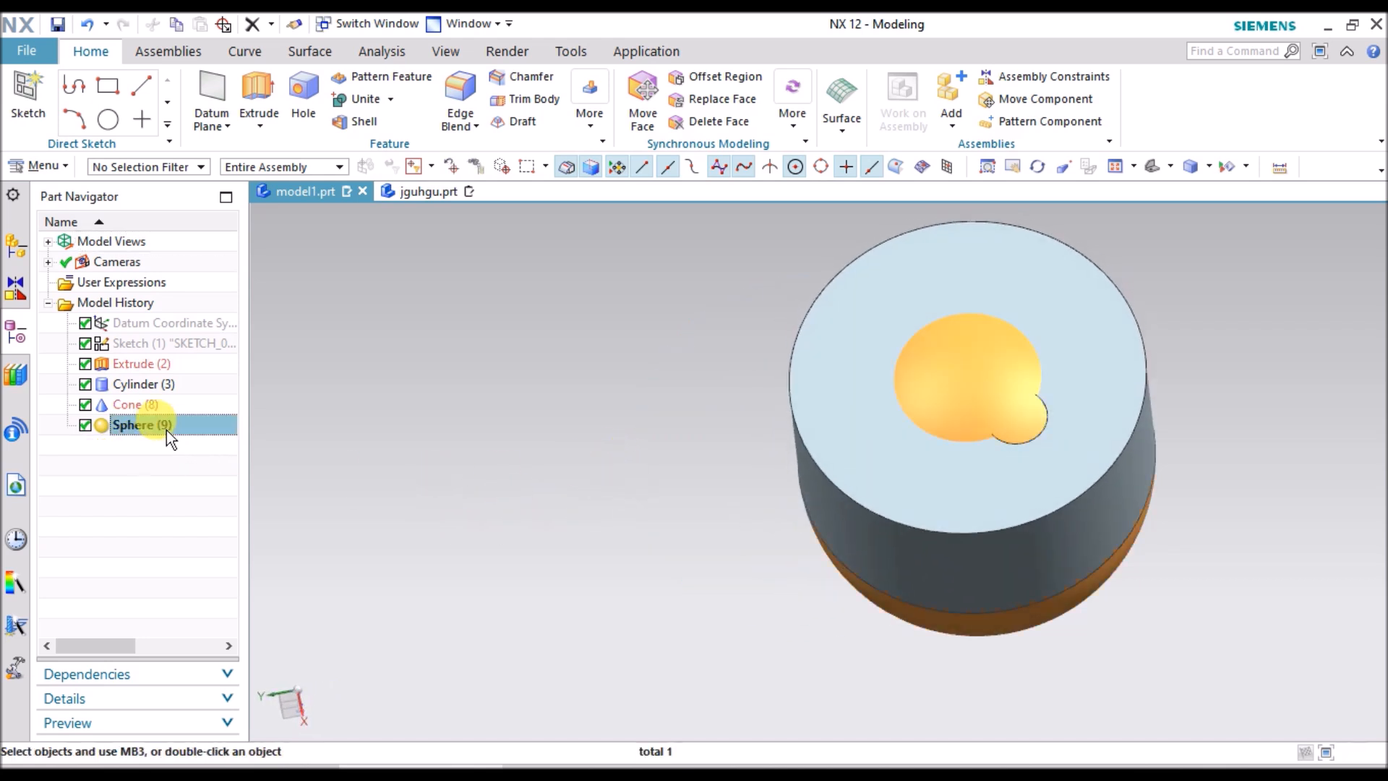
pyautogui.press('Delete')
pyautogui.moveTo(715, 547); pyautogui.dragTo(607, 369, button='middle')
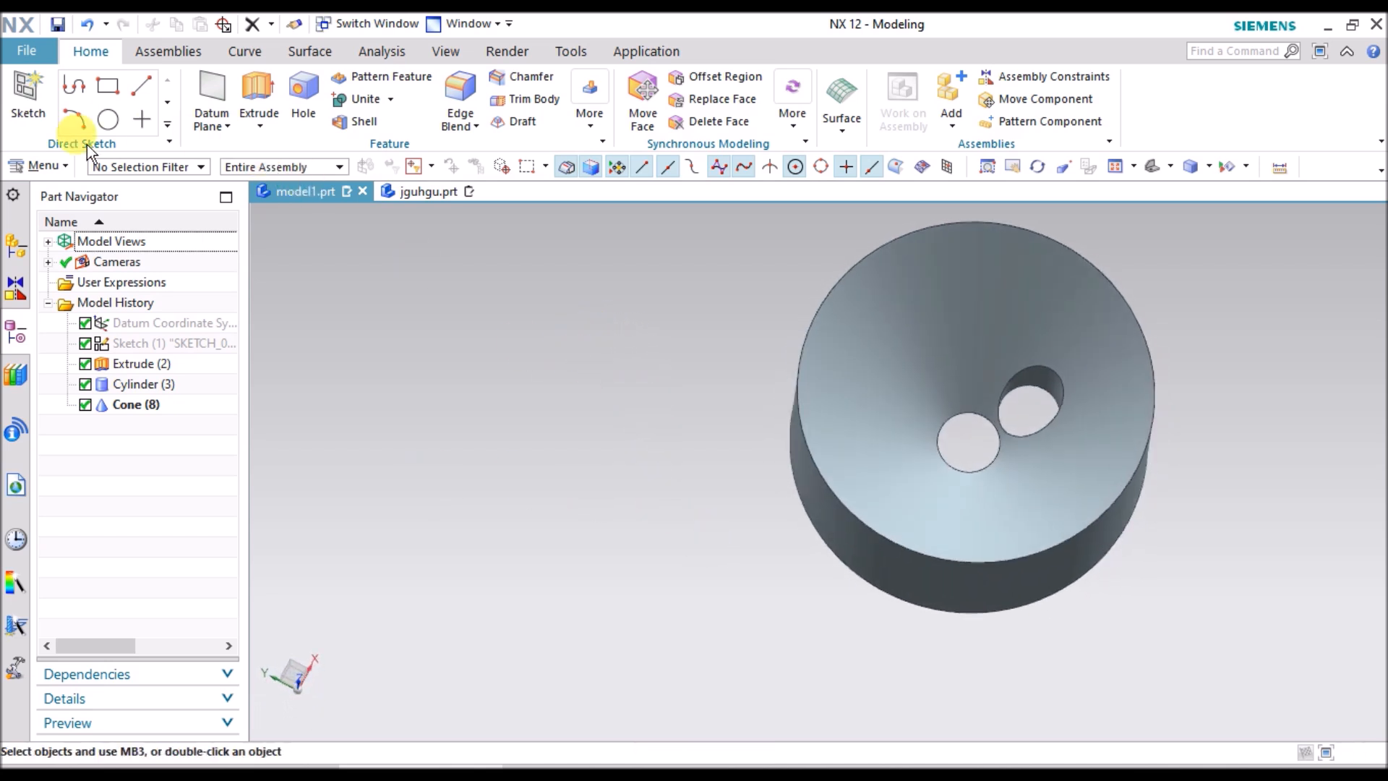
# - Create a sphere with the Arc method from the edge of the central hole inside the conical opening, with Boolean None
pyautogui.click(60, 165)
pyautogui.moveTo(102, 264)
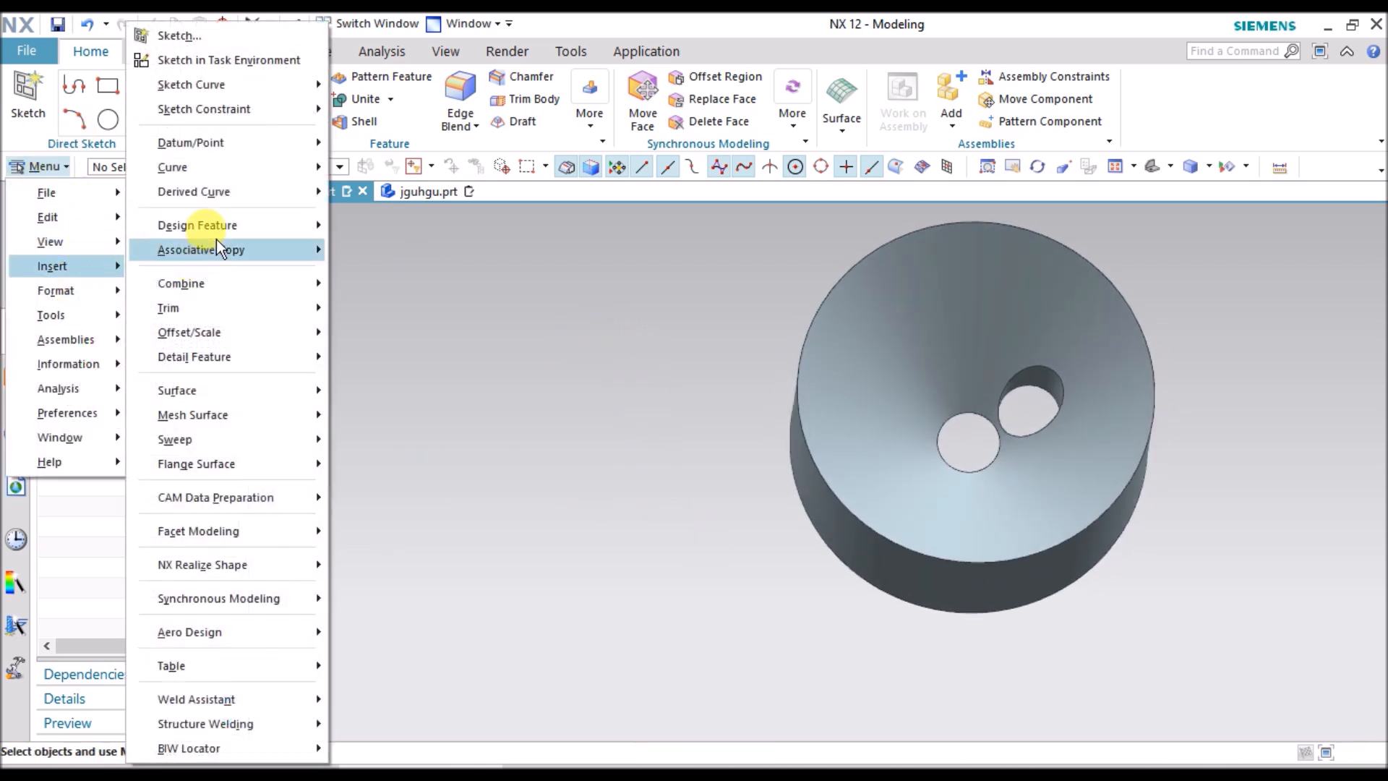
pyautogui.moveTo(211, 223)
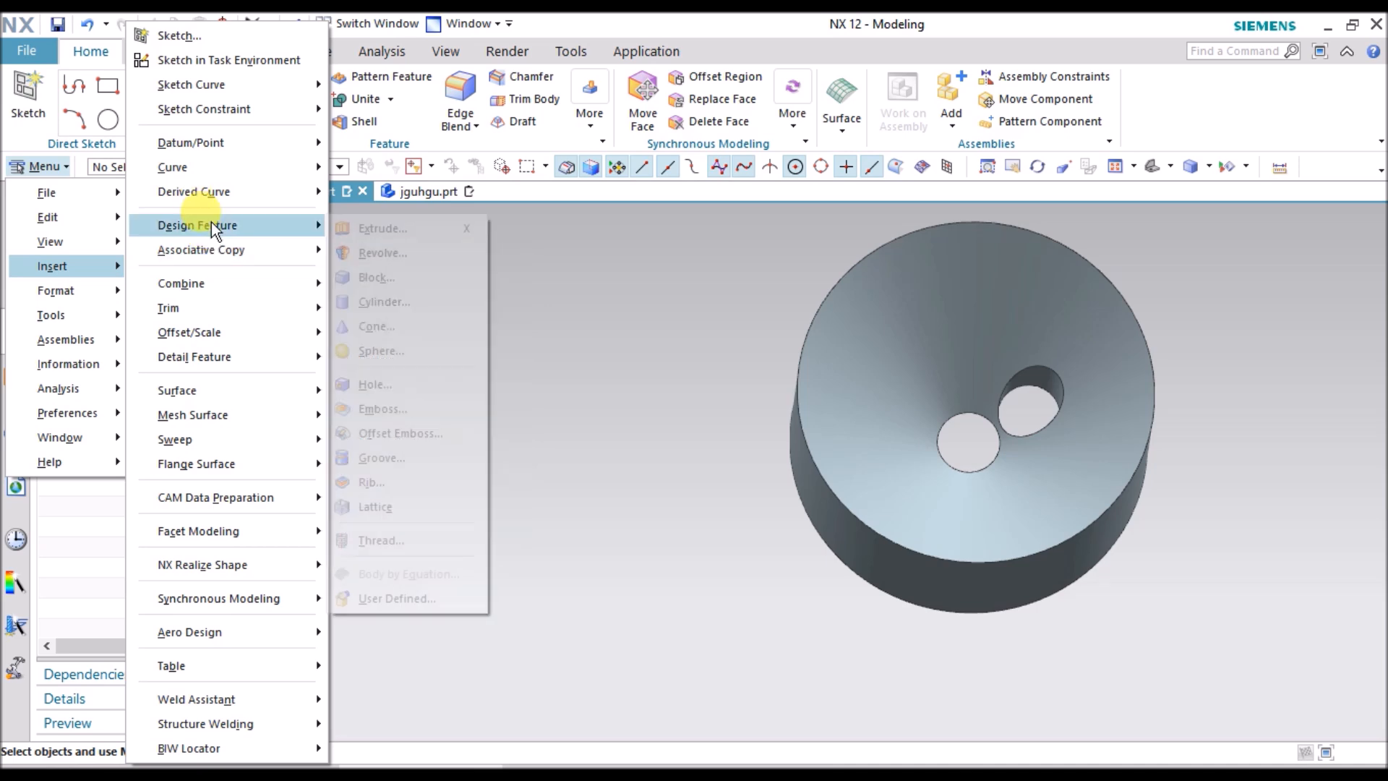
pyautogui.click(379, 351)
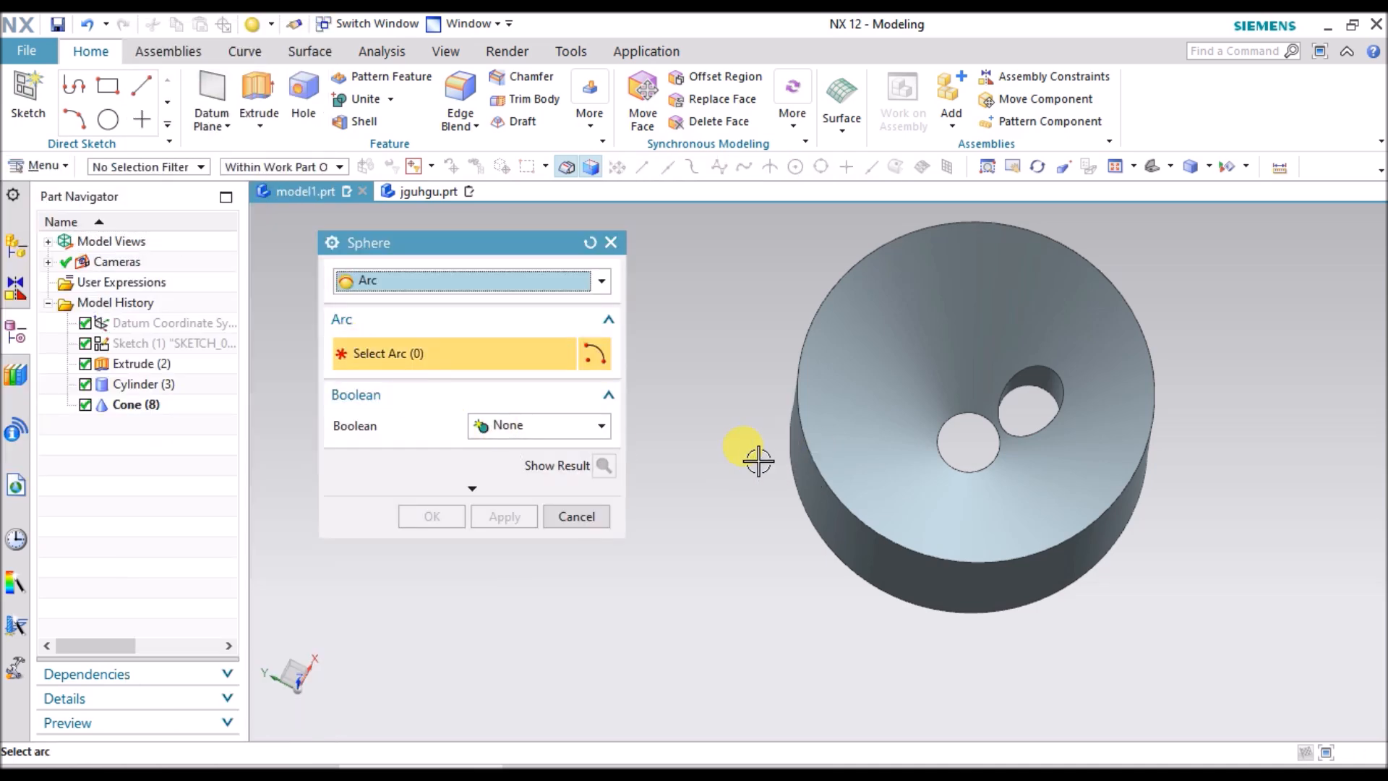
pyautogui.scroll(2, 927, 453)
pyautogui.click(953, 467)
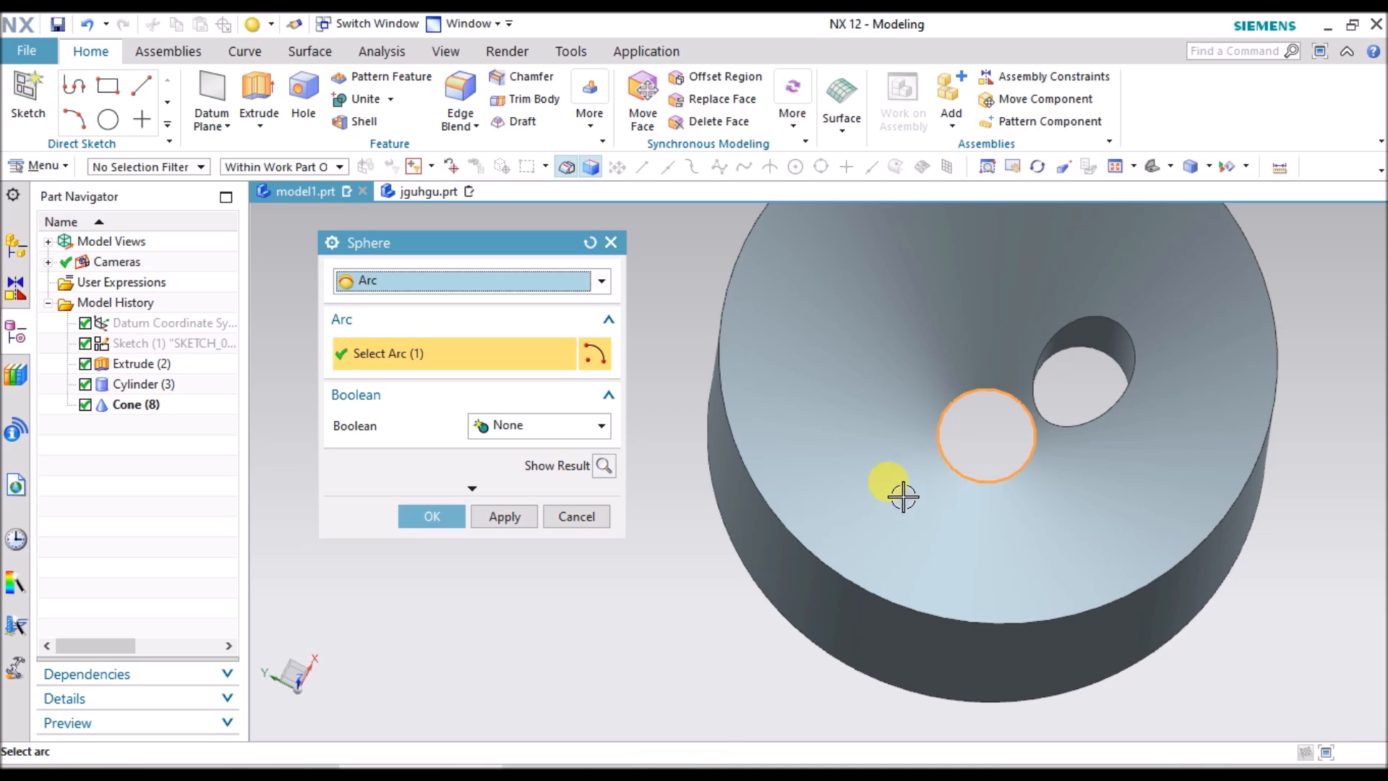
pyautogui.click(603, 466)
pyautogui.moveTo(892, 552)
pyautogui.mouseDown(button='middle')
pyautogui.moveTo(832, 510)
pyautogui.moveTo(879, 527)
pyautogui.mouseUp(button='middle')
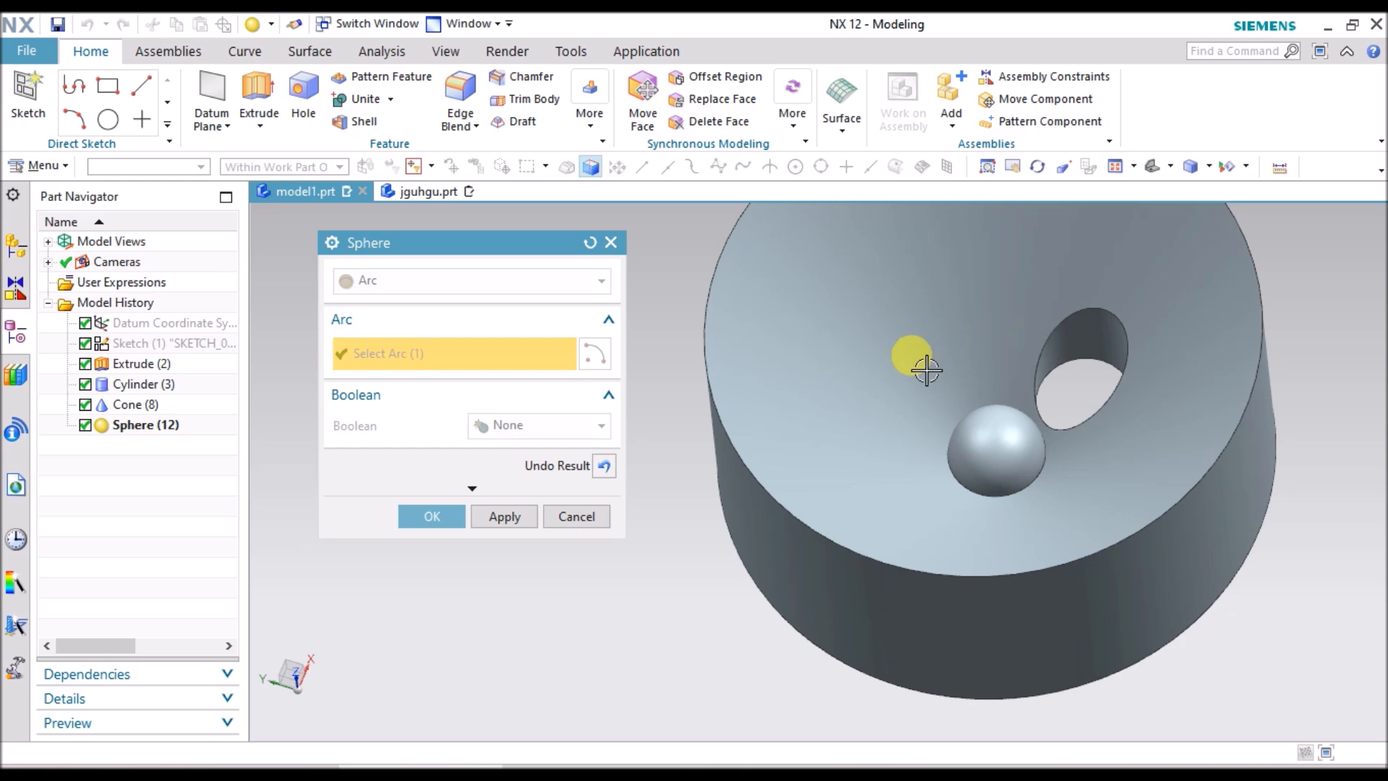
pyautogui.click(506, 514)
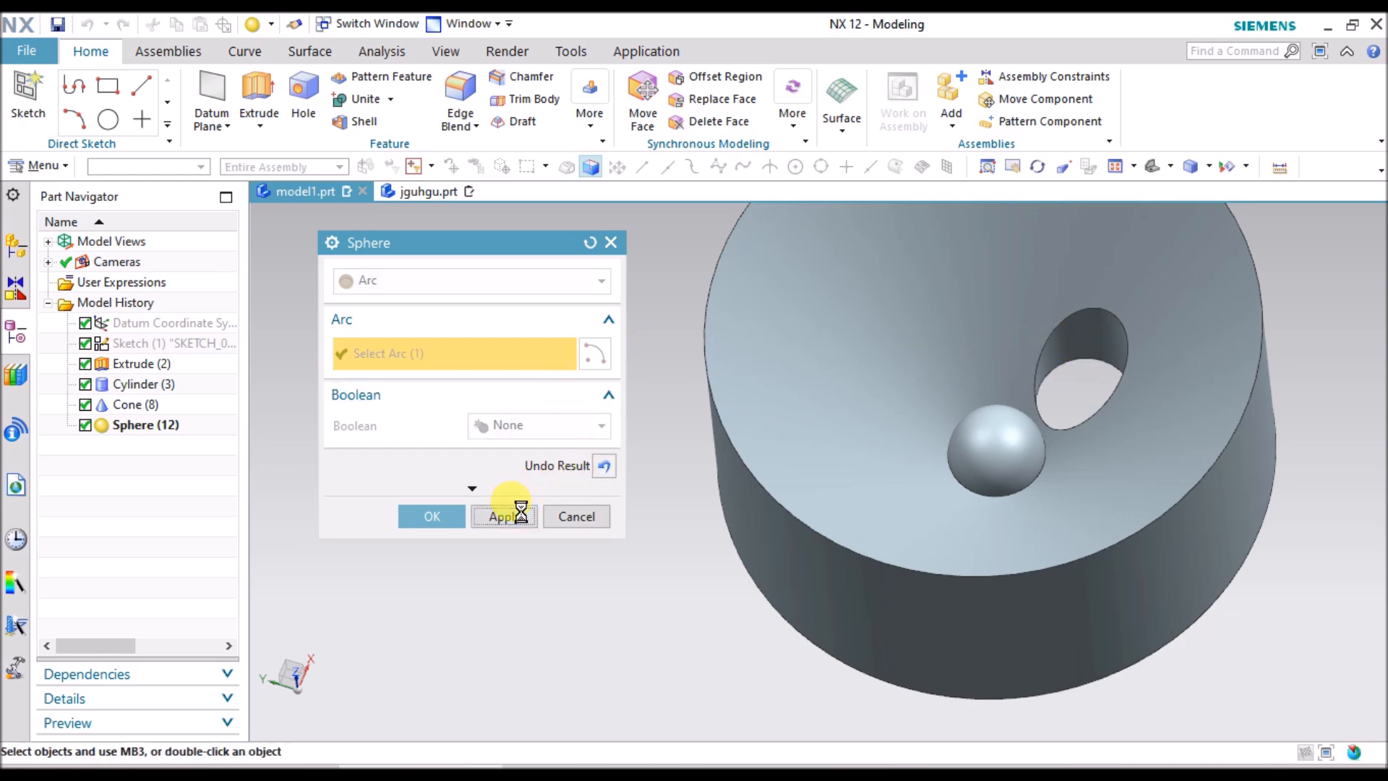
# - Create another Arc sphere from the edge of the off-centre hole in the conical face, with Boolean None
pyautogui.click(1067, 369)
pyautogui.click(506, 516)
pyautogui.scroll(-2, 860, 525)
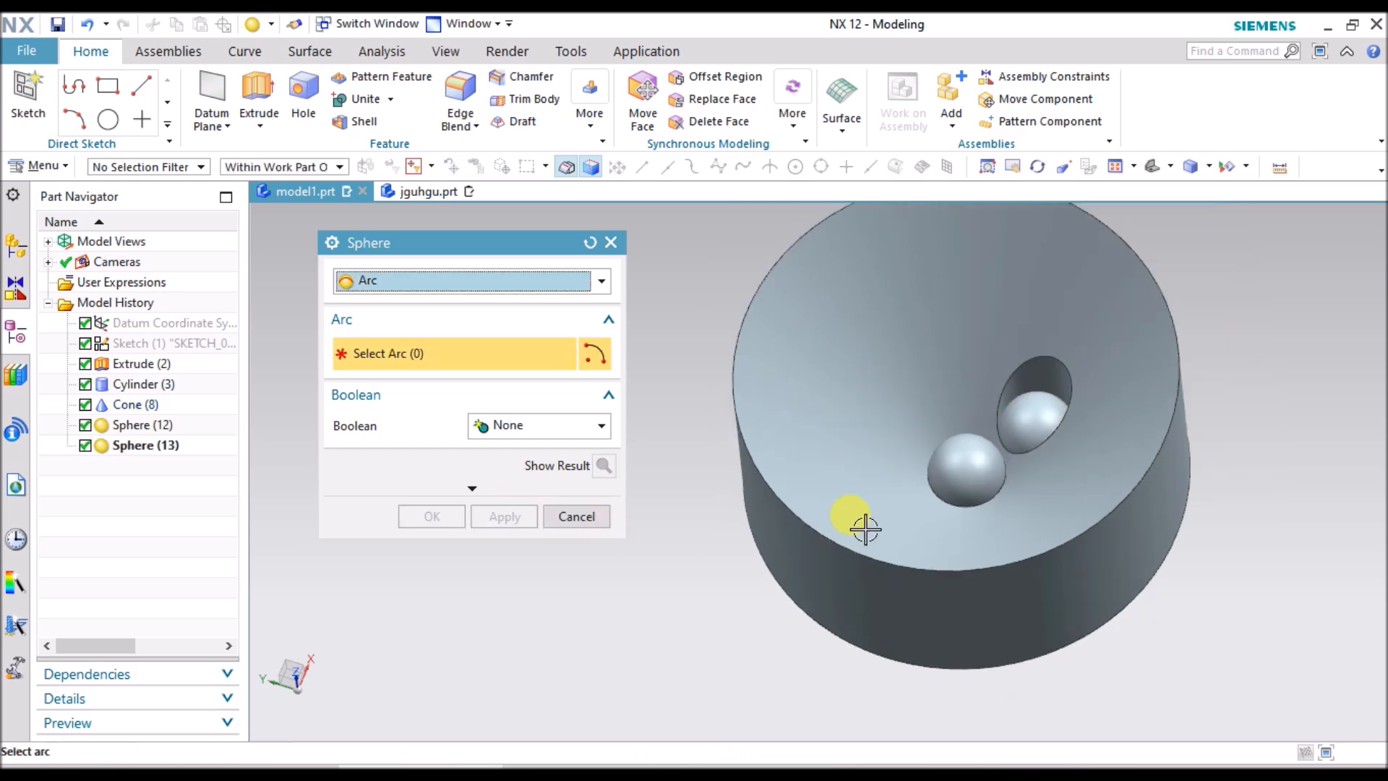
# - Create a third Arc sphere from the outer rim of the conical opening, with Boolean None, and finish the Sphere command
pyautogui.click(757, 280)
pyautogui.click(481, 514)
pyautogui.moveTo(725, 599); pyautogui.dragTo(675, 422, button='middle')
pyautogui.scroll(-3, 675, 422)
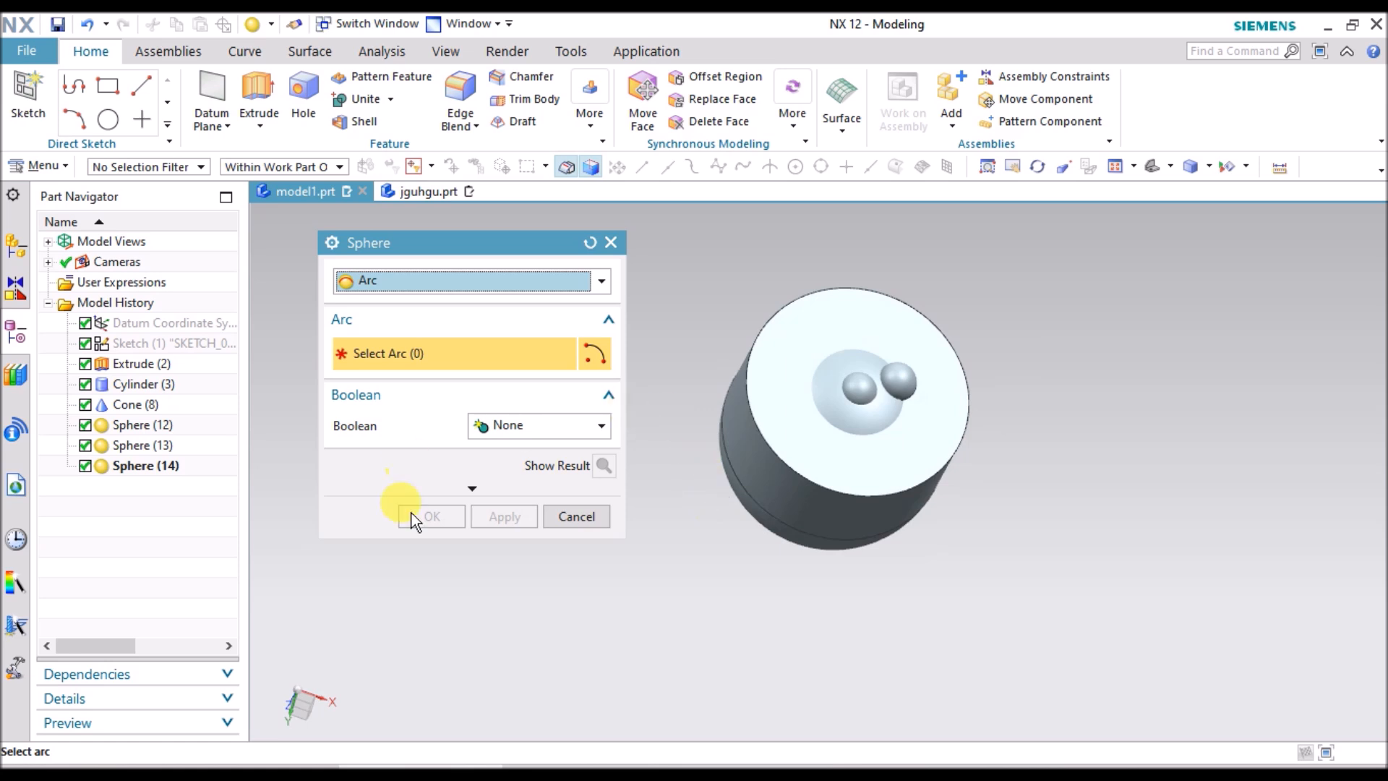
pyautogui.click(553, 513)
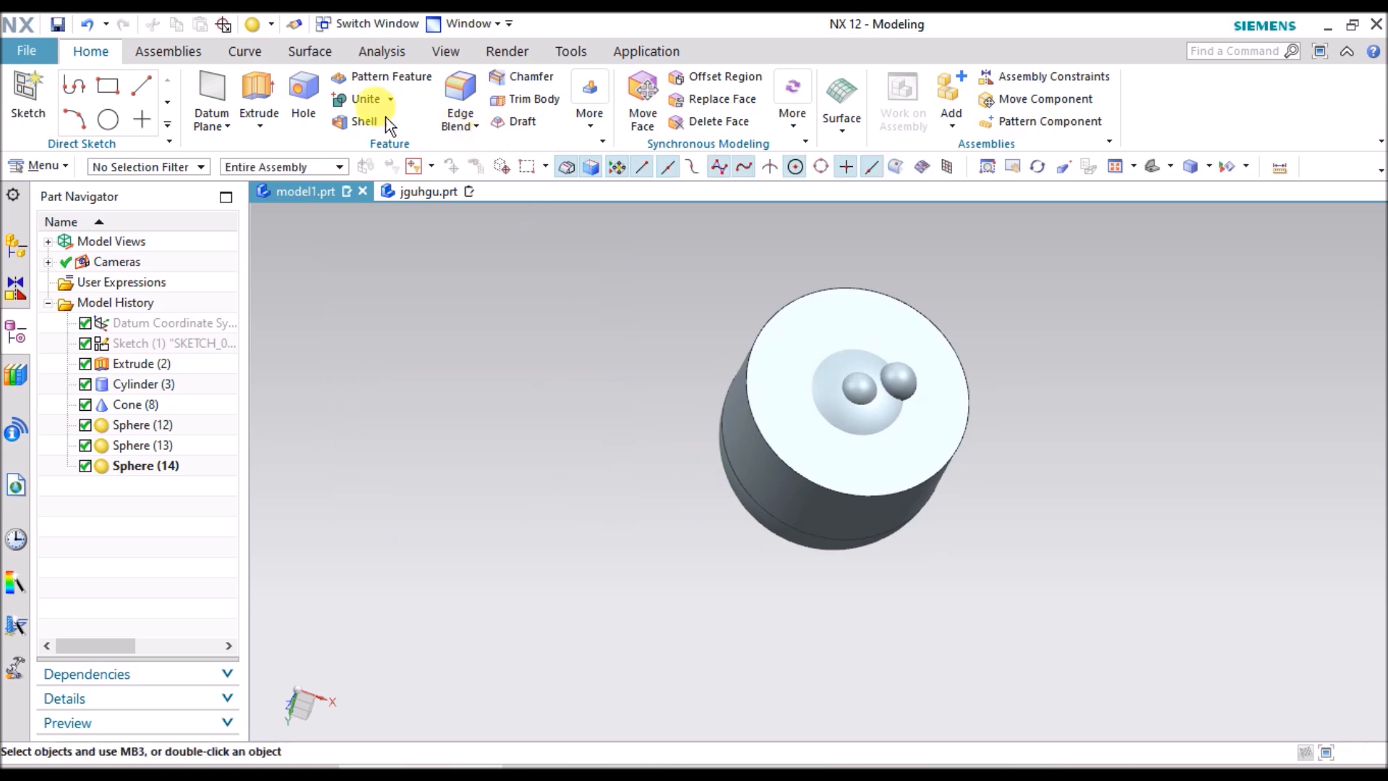
# - Unite the cylindrical part as the target with the large end sphere as the tool body
pyautogui.click(375, 100)
pyautogui.click(783, 349)
pyautogui.click(859, 388)
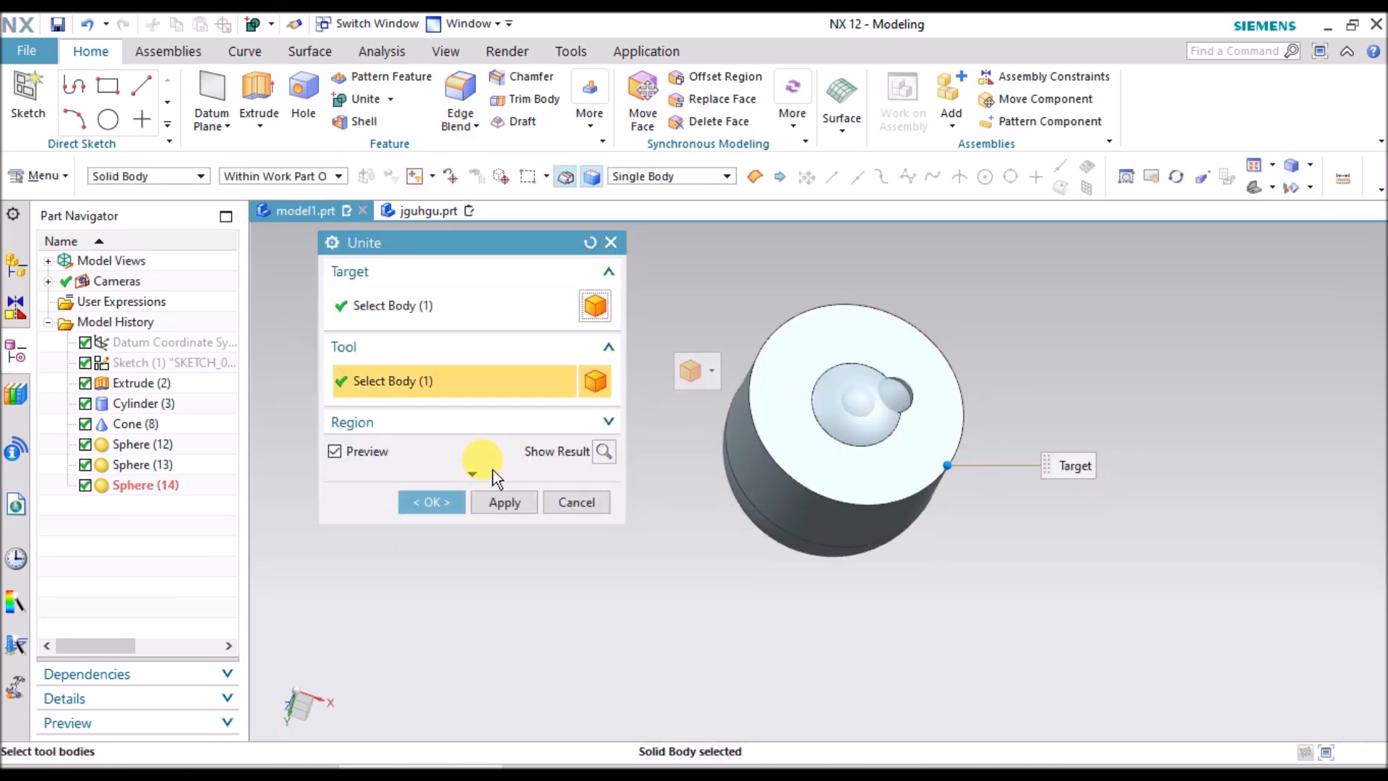
pyautogui.click(436, 501)
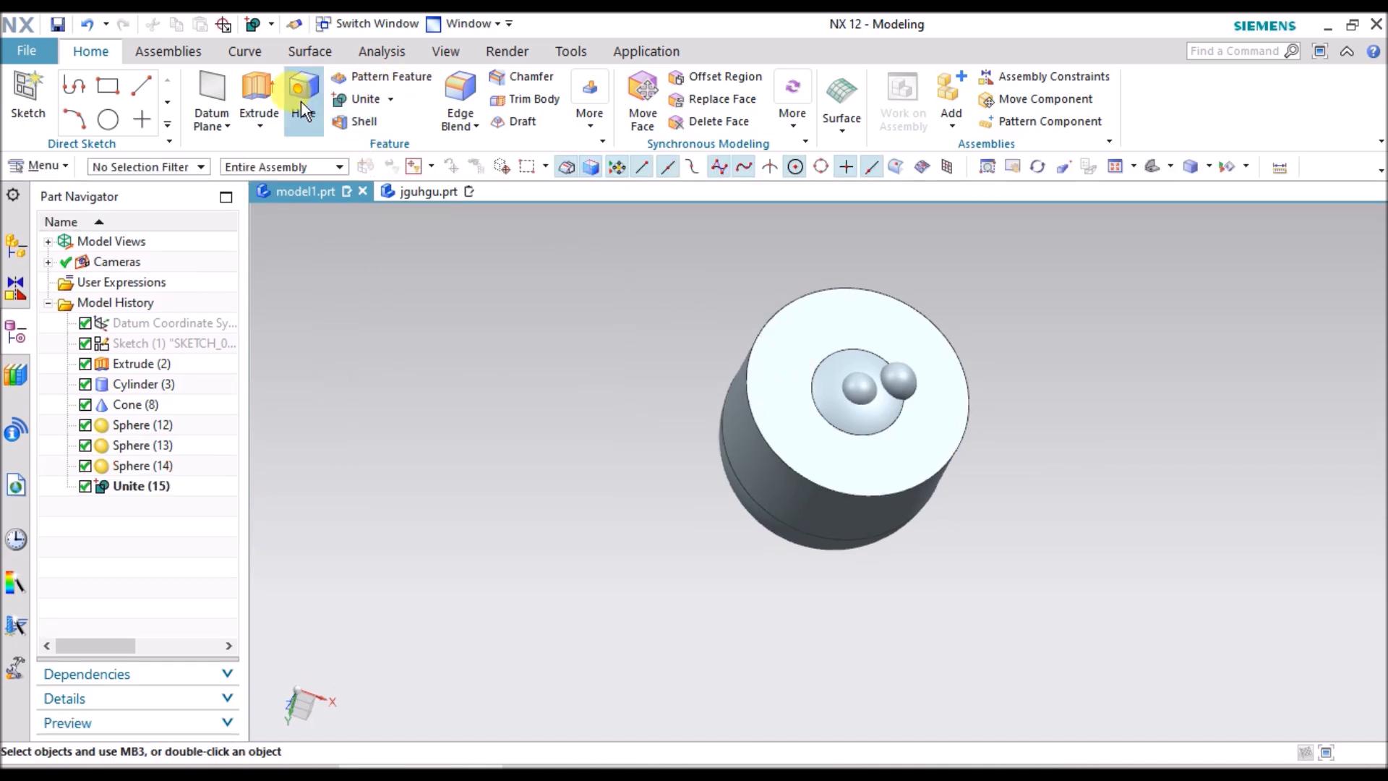
# - Create an Arc sphere from the circular edge at the middle of the part's flat end face, with Boolean None
pyautogui.click(24, 165)
pyautogui.moveTo(54, 267)
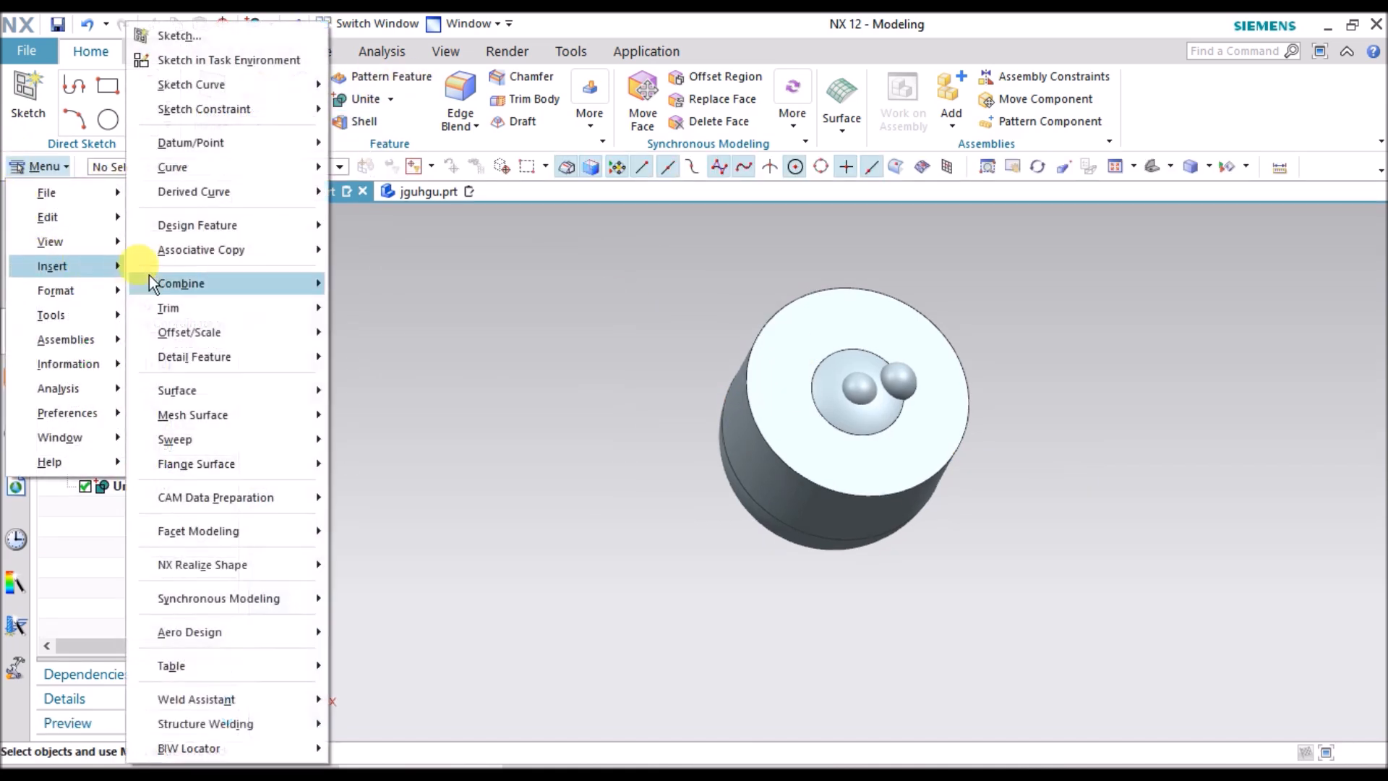
pyautogui.moveTo(249, 234)
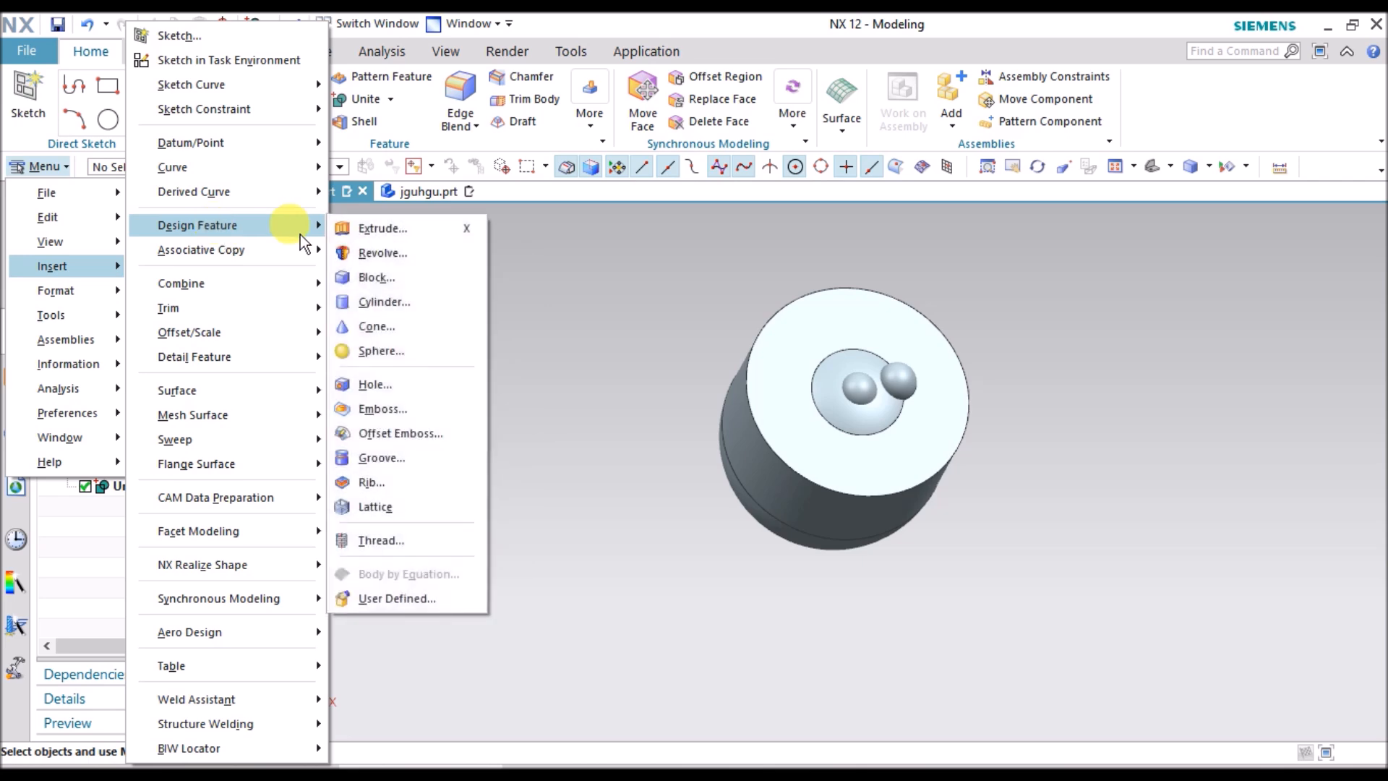
pyautogui.click(381, 351)
pyautogui.scroll(3, 831, 339)
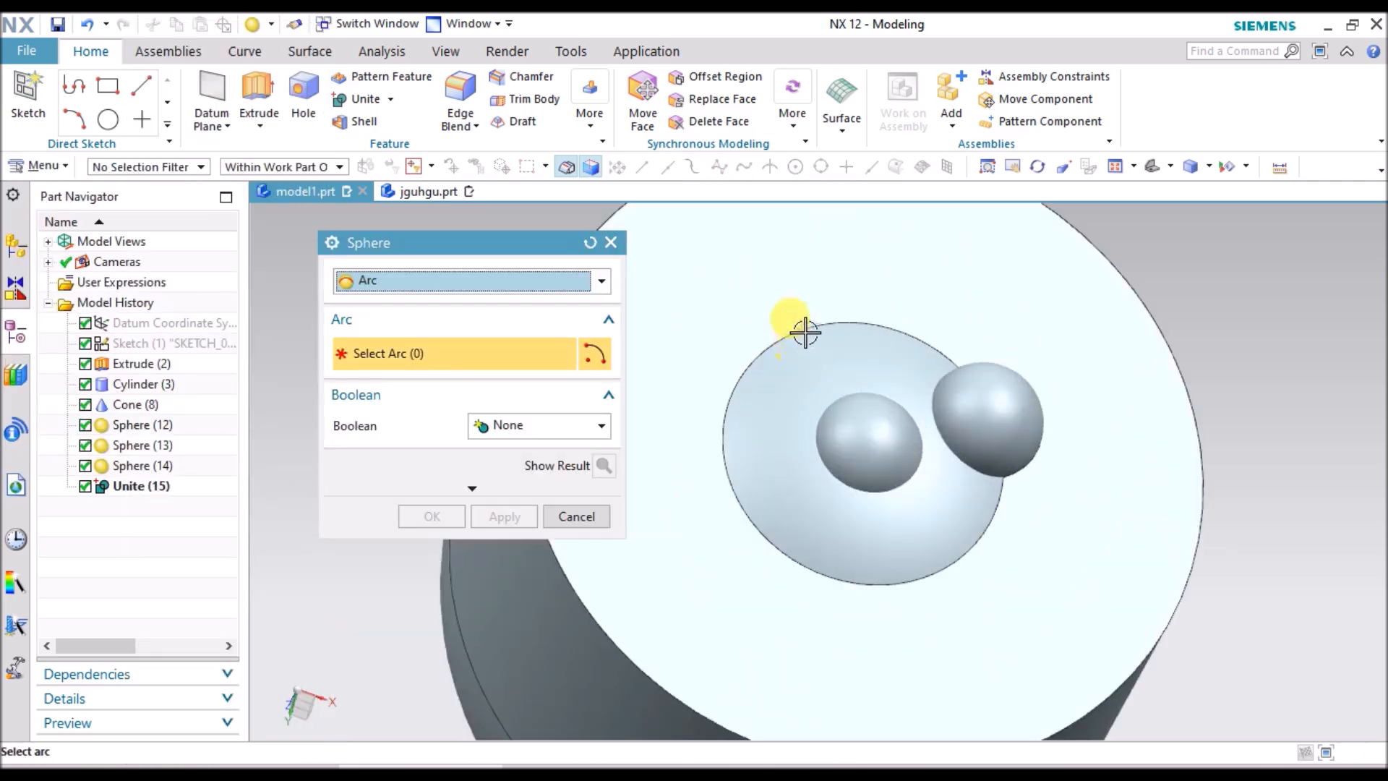
pyautogui.click(805, 329)
pyautogui.scroll(-3, 805, 330)
pyautogui.click(434, 515)
pyautogui.moveTo(759, 387); pyautogui.dragTo(795, 301, button='middle')
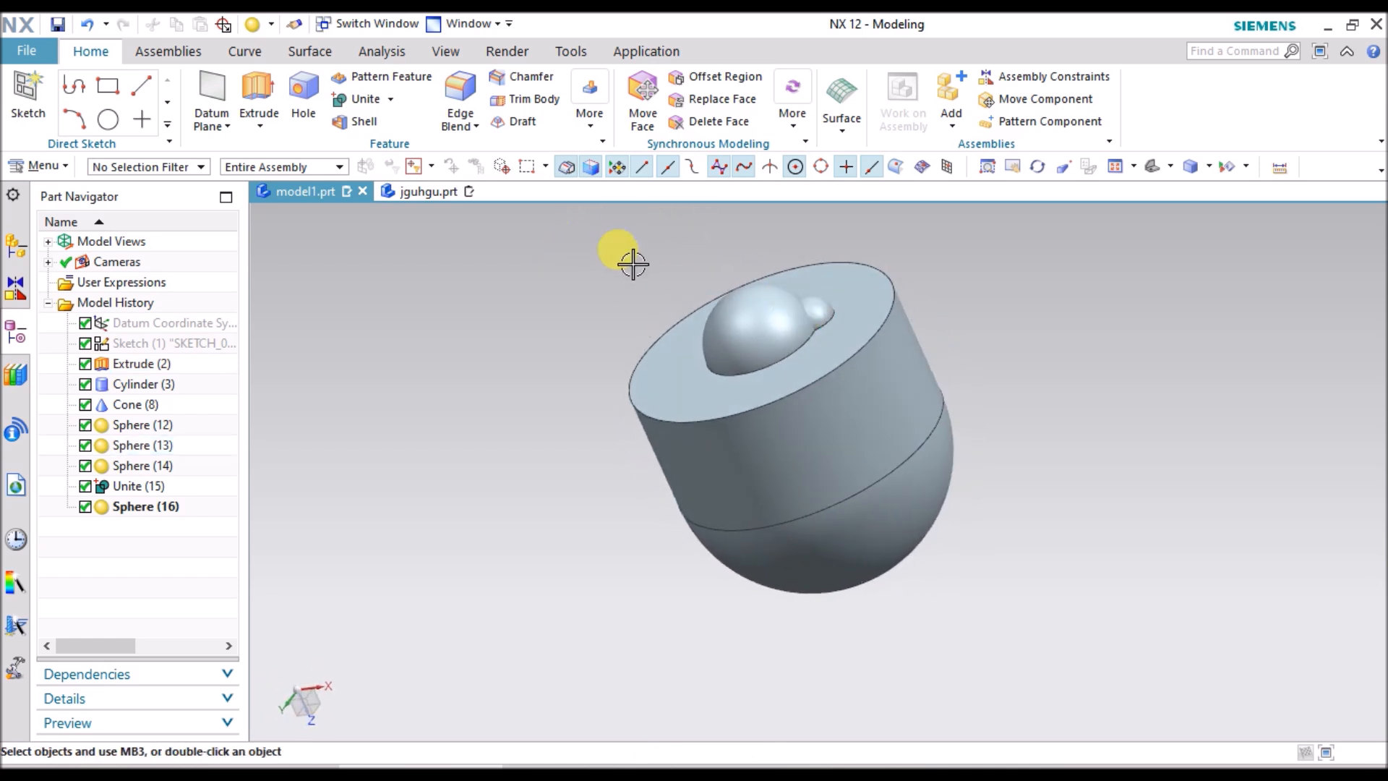
# - Hide the united cylindrical body and inspect the separate spheres on their own
pyautogui.scroll(1, 795, 330)
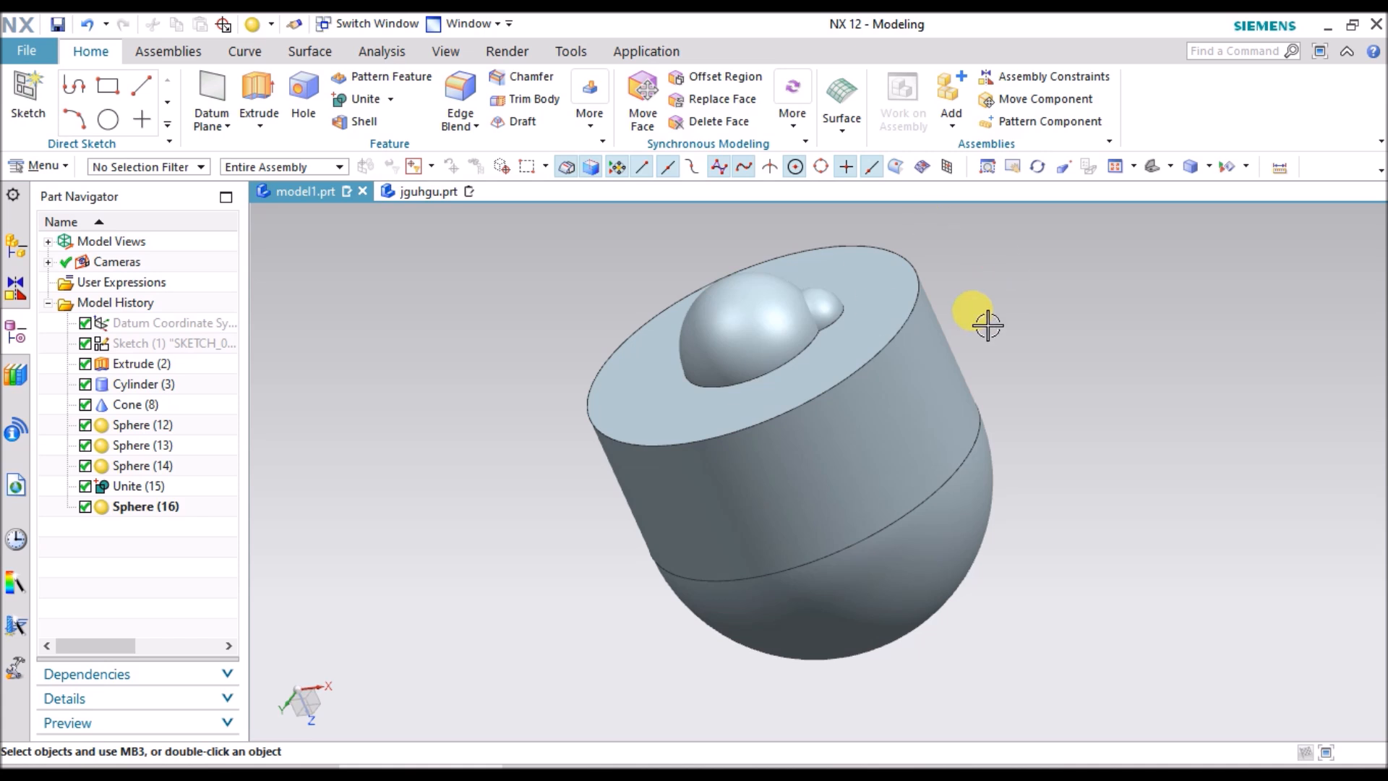
pyautogui.moveTo(994, 365); pyautogui.dragTo(939, 387, button='middle')
pyautogui.rightClick(934, 345)
pyautogui.click(979, 396)
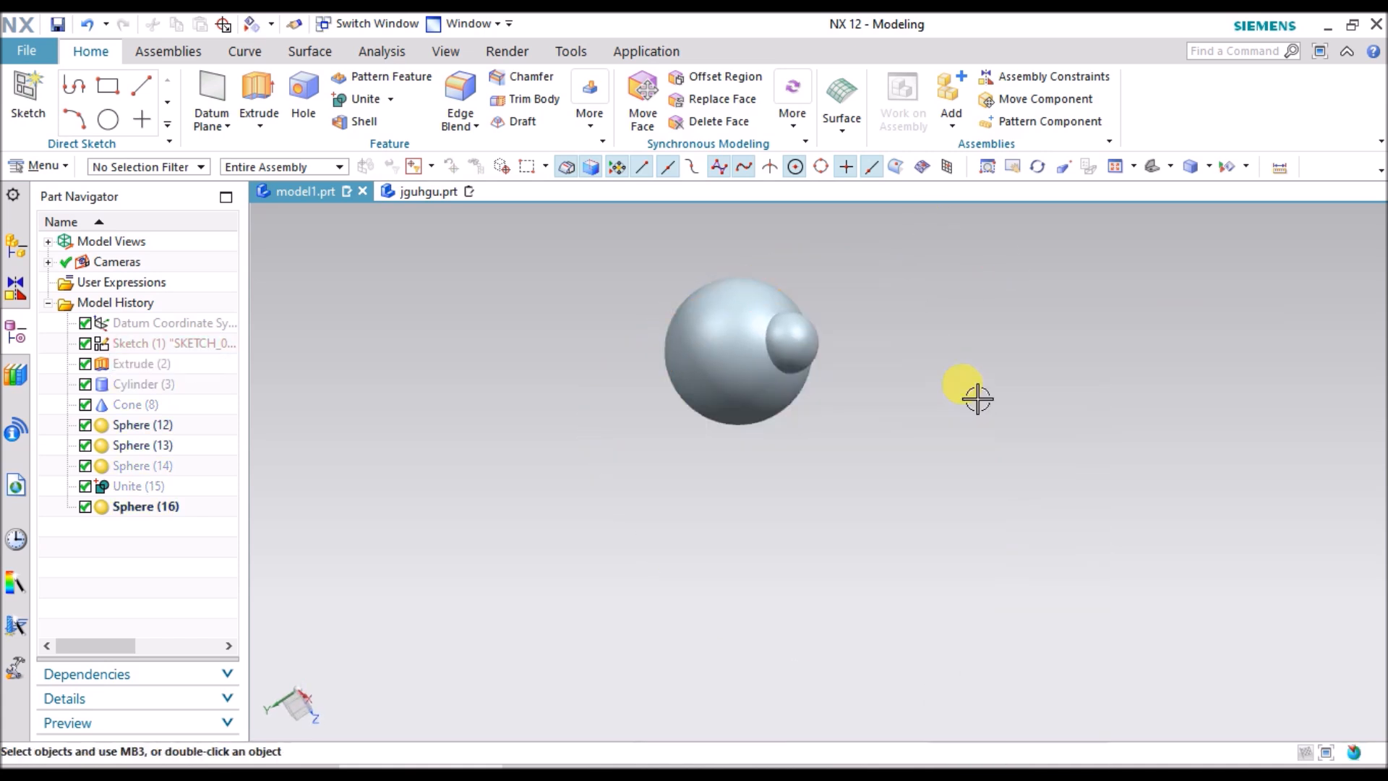
pyautogui.scroll(2, 826, 307)
pyautogui.moveTo(826, 307); pyautogui.dragTo(909, 364, button='middle')
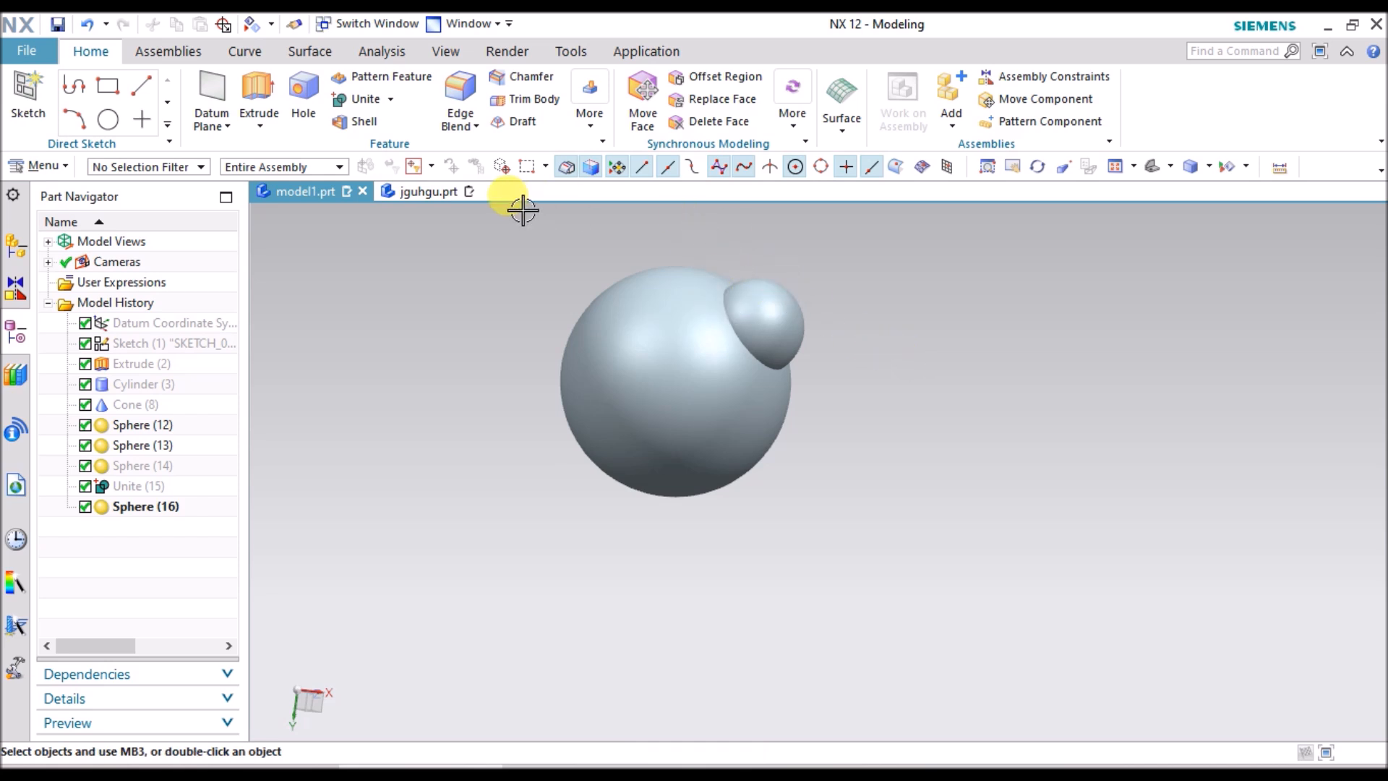
# - Switch to the jguhgu.prt part and create an Arc sphere from the cone's small tip edge, with Boolean None
pyautogui.click(431, 198)
pyautogui.moveTo(753, 409); pyautogui.dragTo(765, 359, button='middle')
pyautogui.scroll(5, 723, 325)
pyautogui.scroll(2, 722, 275)
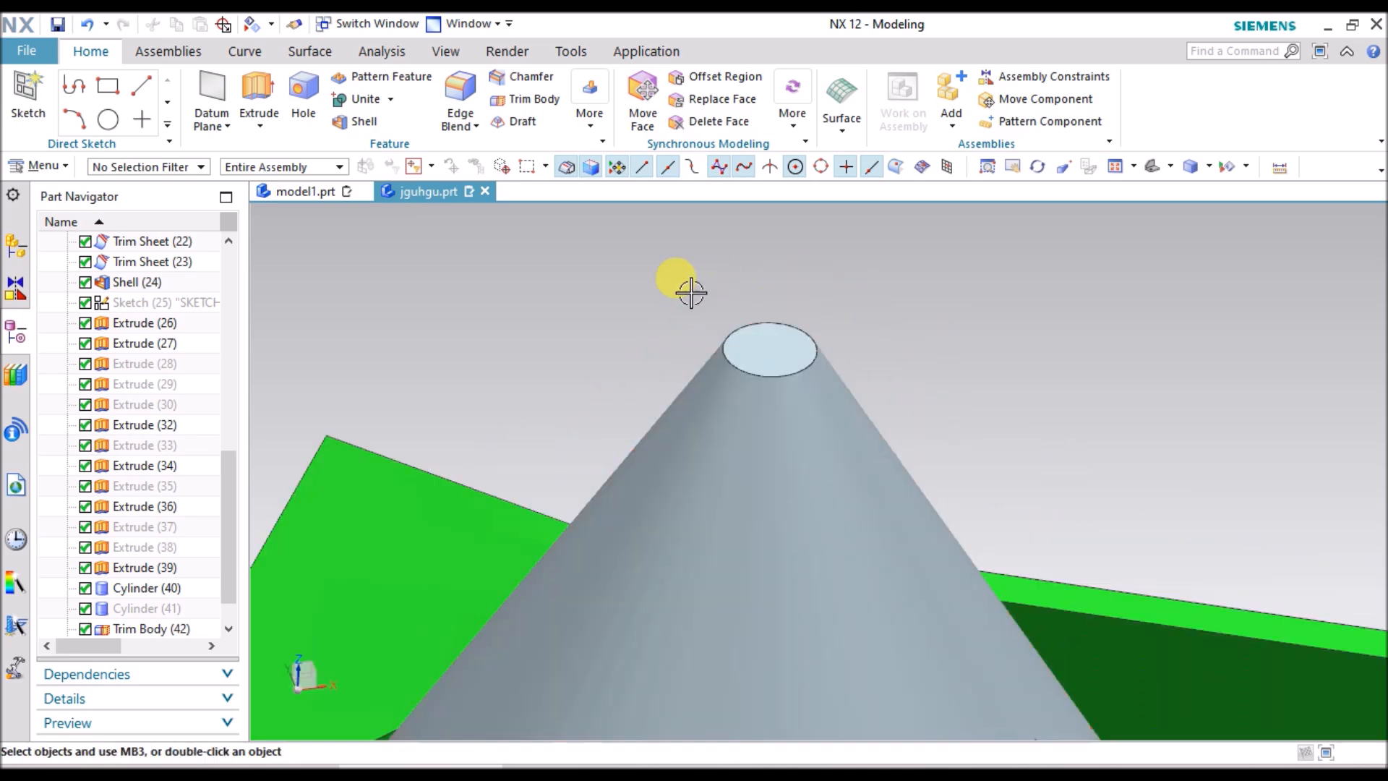
pyautogui.click(40, 166)
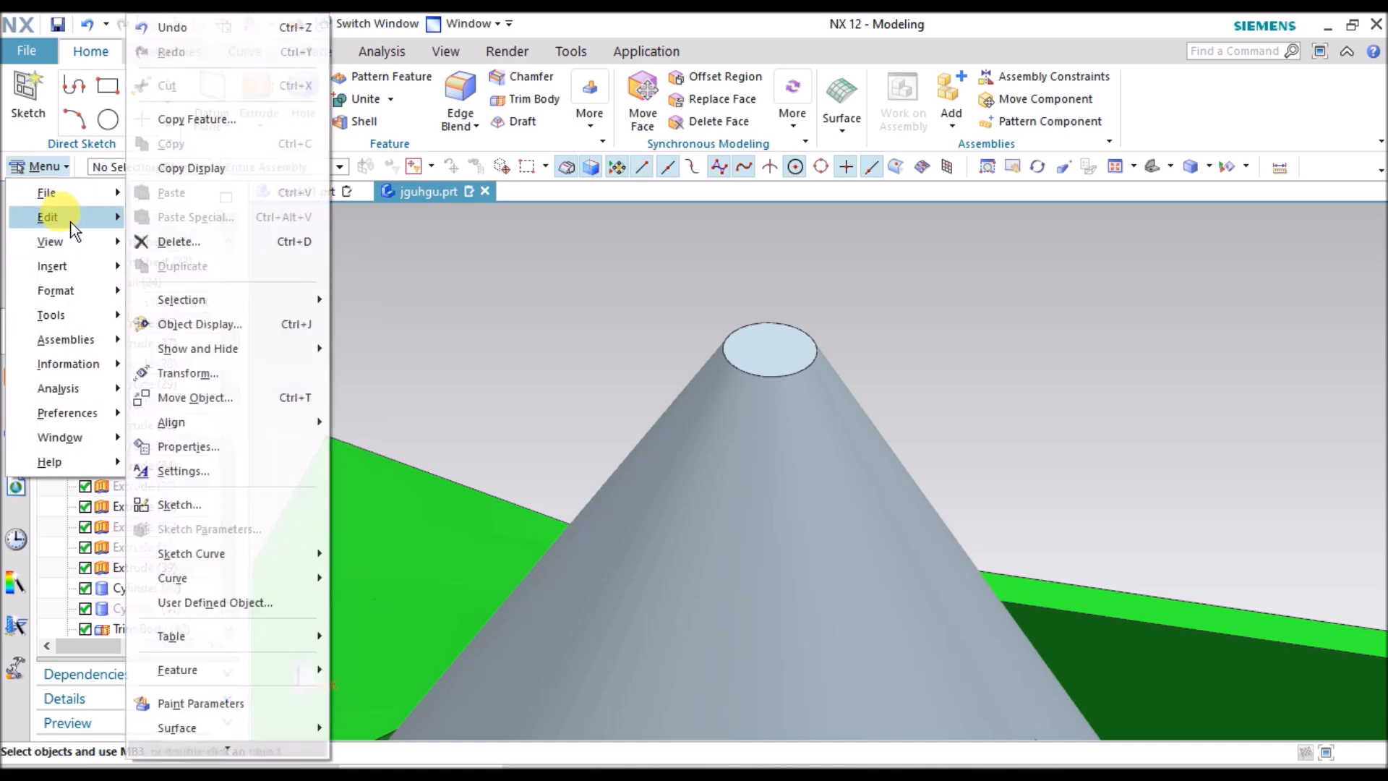
pyautogui.moveTo(80, 279)
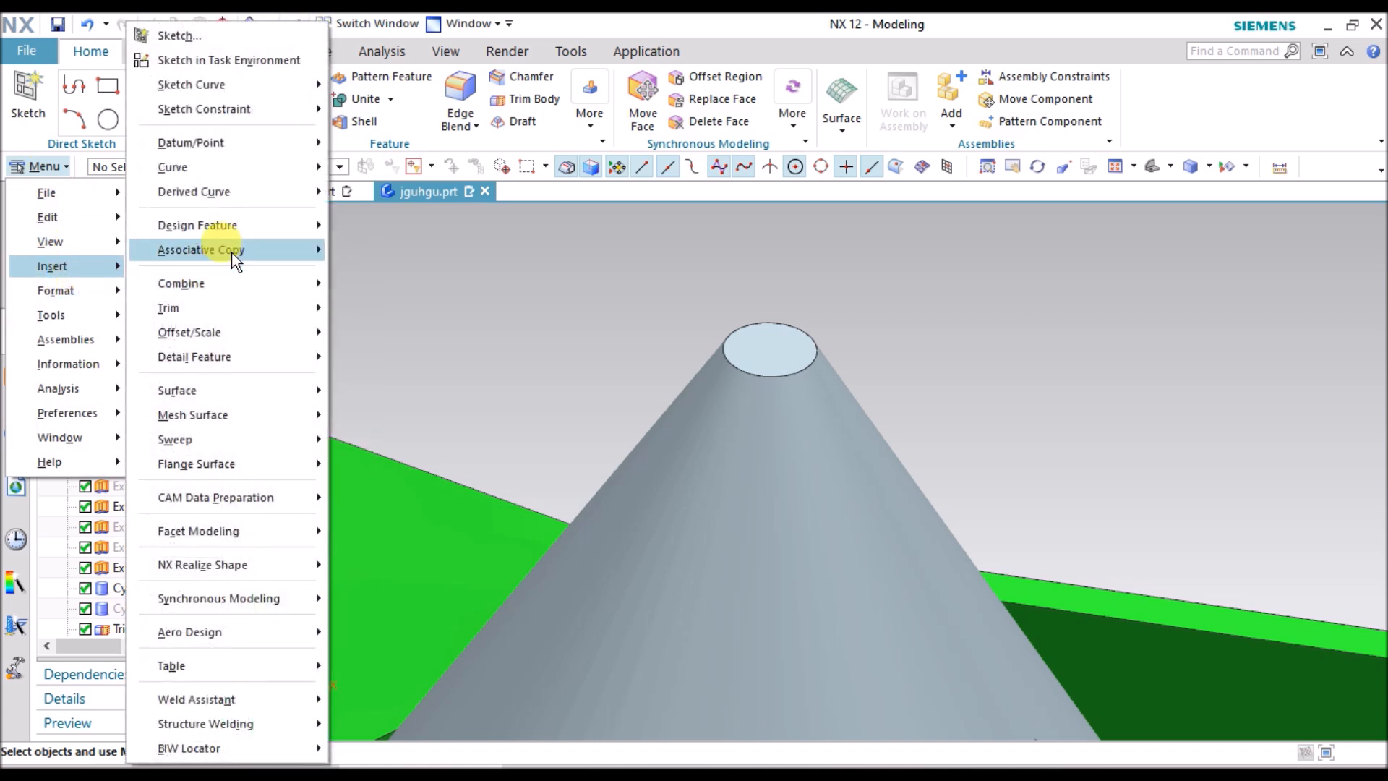
pyautogui.moveTo(259, 224)
pyautogui.click(379, 350)
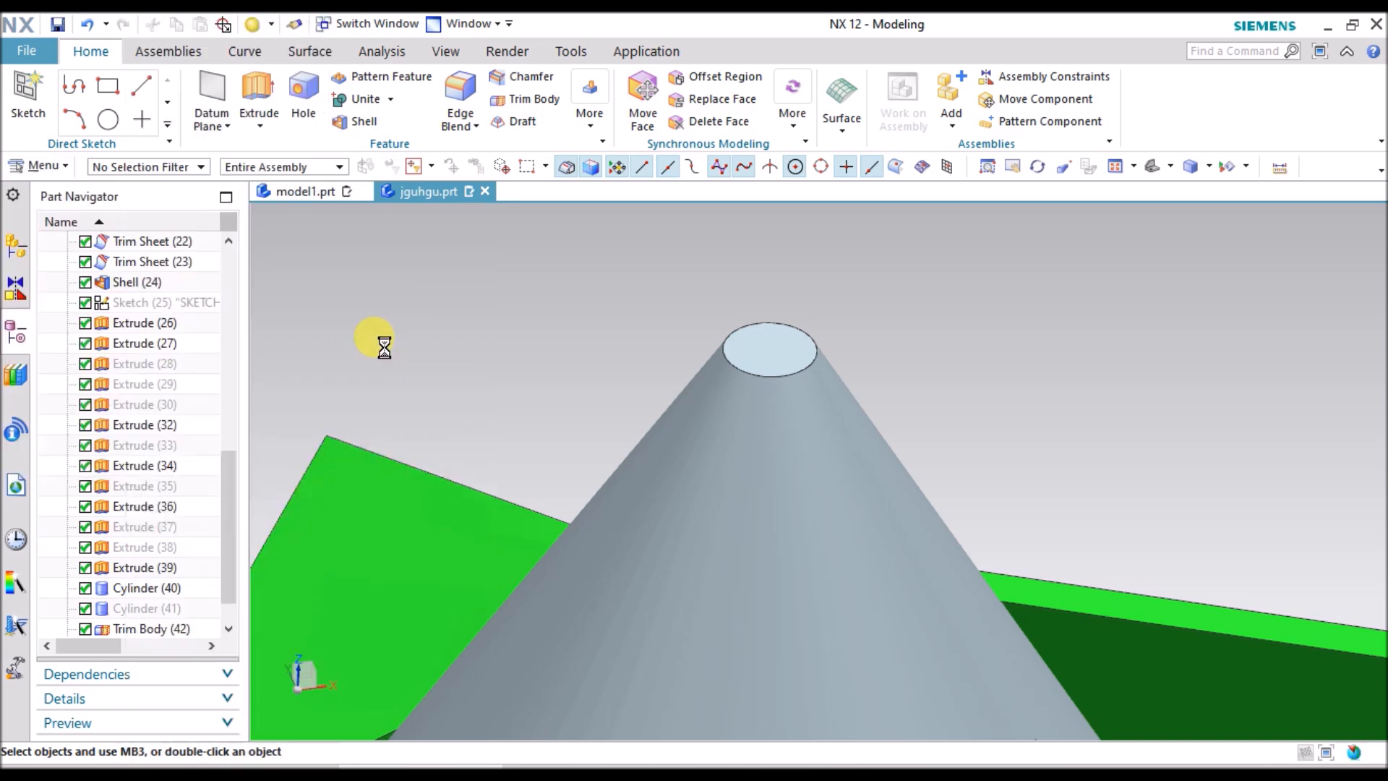
pyautogui.click(775, 377)
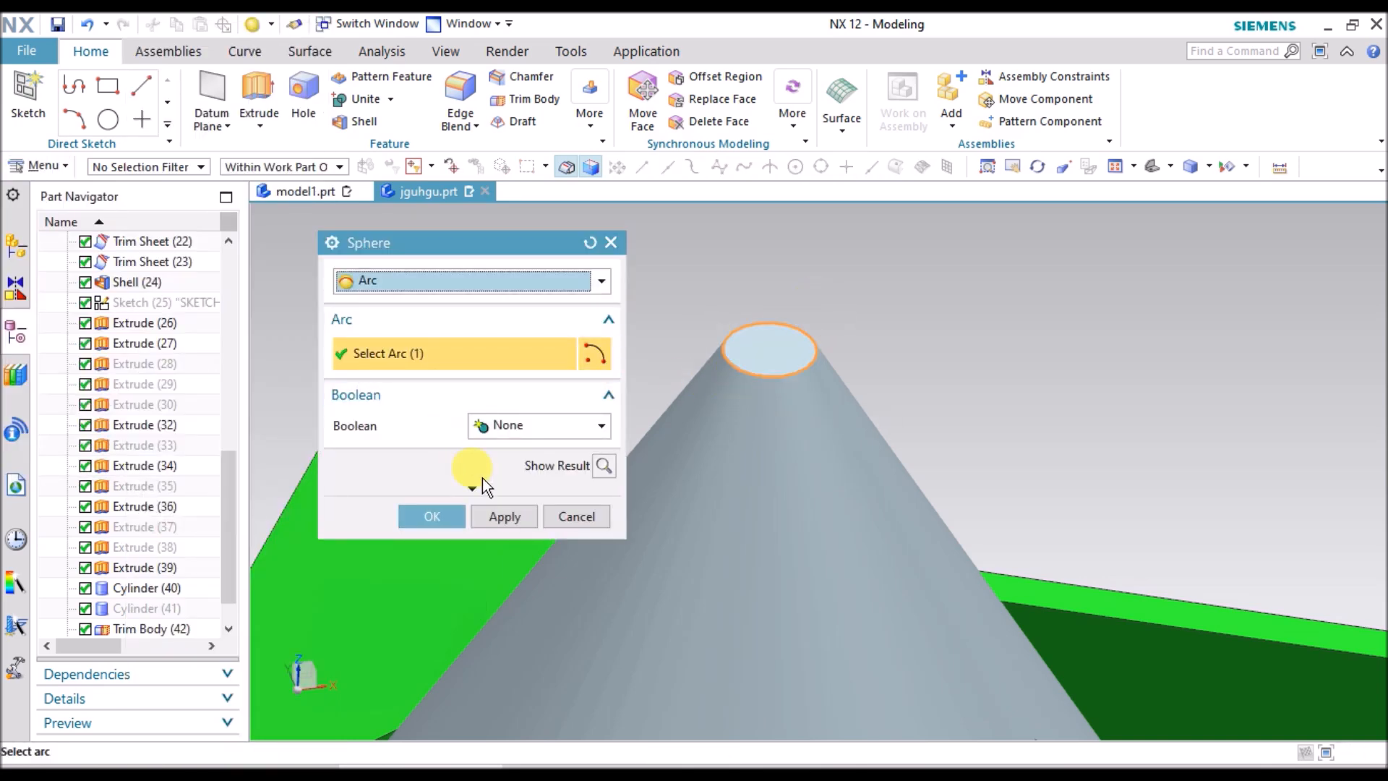
pyautogui.click(430, 515)
pyautogui.moveTo(534, 351); pyautogui.dragTo(624, 465, button='middle')
pyautogui.scroll(5, 583, 361)
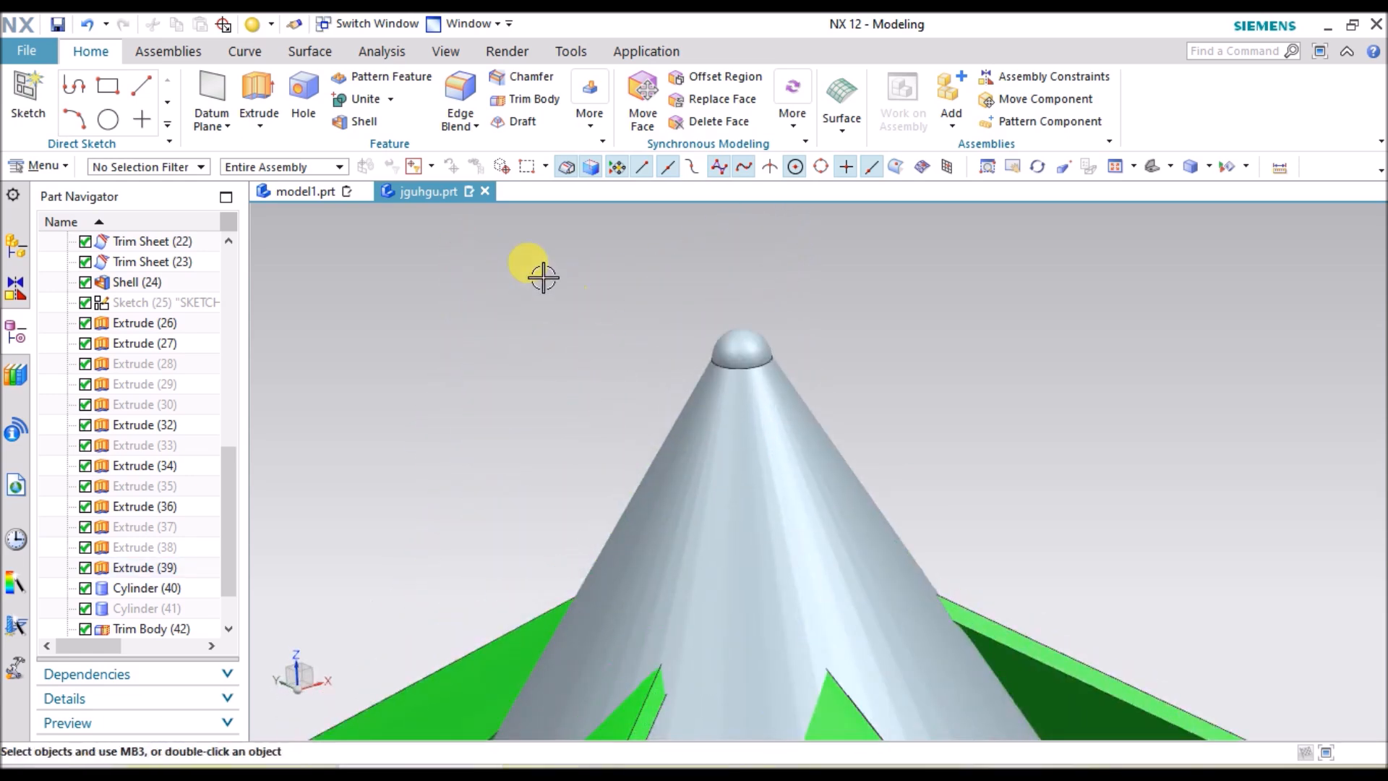
# - Edit the sphere at the cone's tip, setting its Boolean to Subtract with the cone as the target body
pyautogui.scroll(-1, 155, 564)
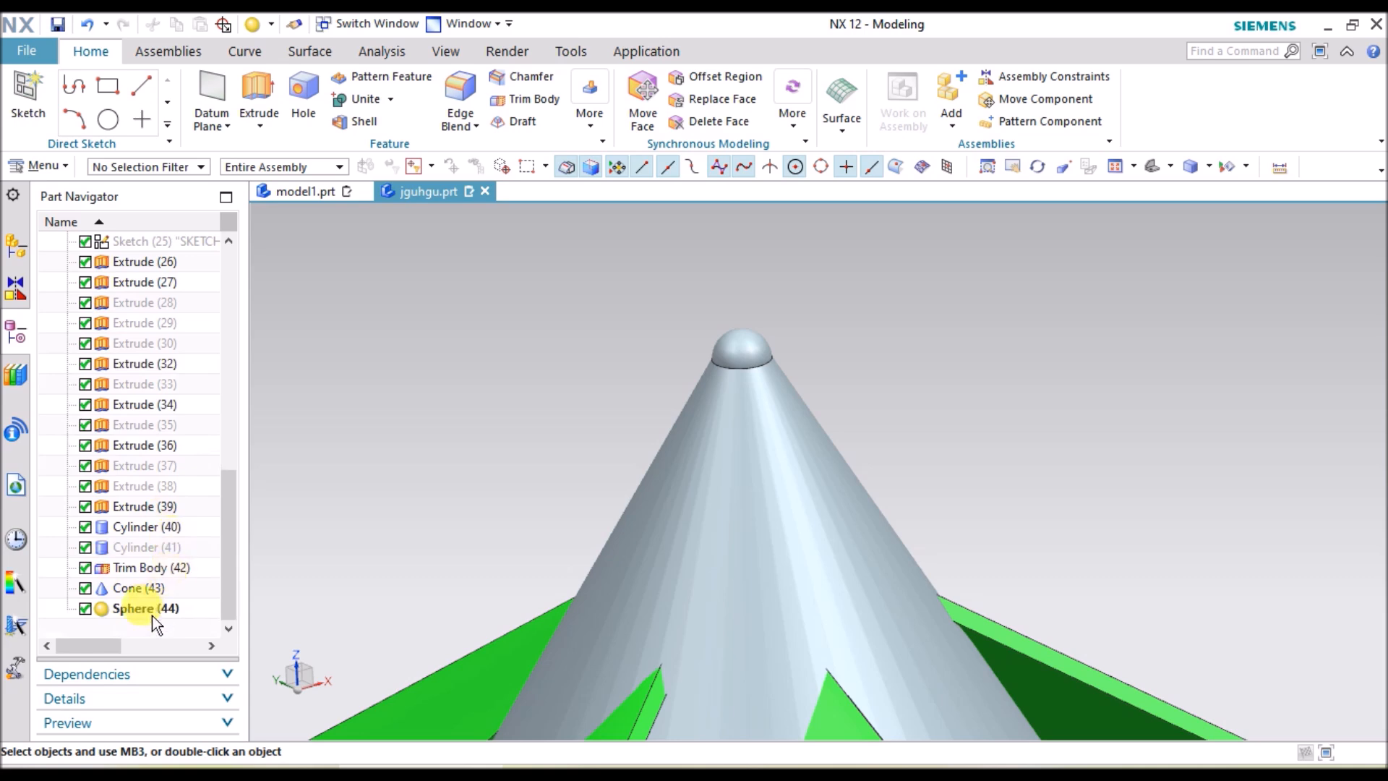
pyautogui.doubleClick(148, 609)
pyautogui.click(485, 425)
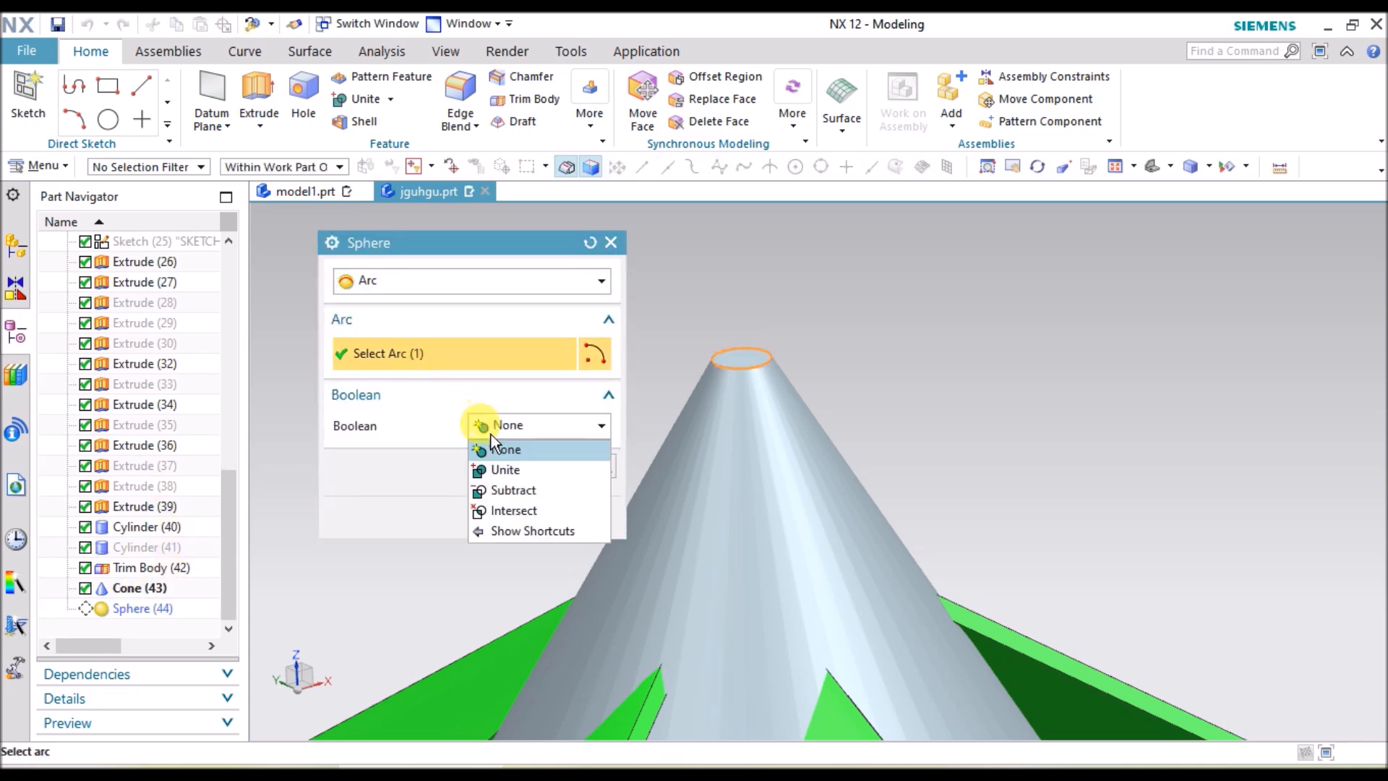
pyautogui.click(507, 486)
pyautogui.click(716, 485)
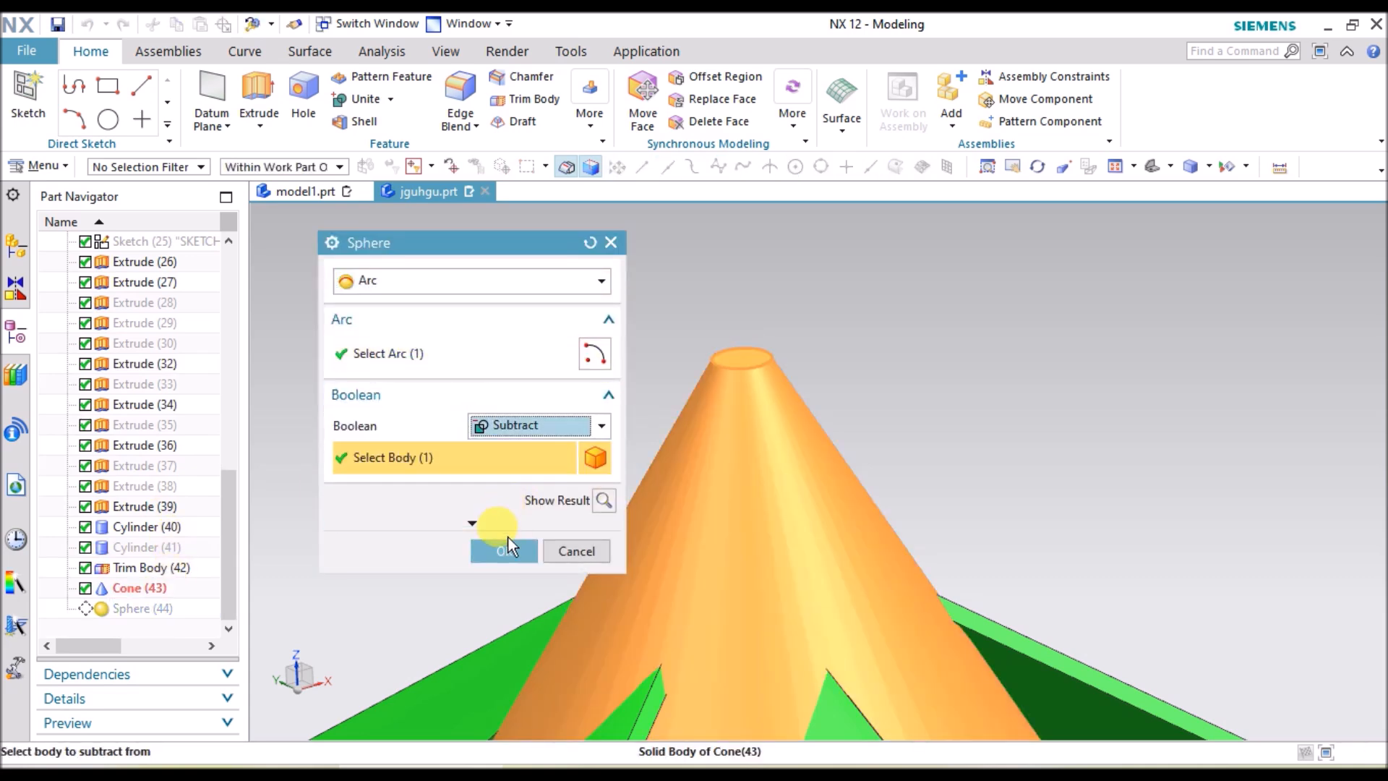
pyautogui.click(505, 551)
# - Reopen the tip sphere's parameters and preview the subtraction from the cone in wireframe and shaded display
pyautogui.doubleClick(159, 607)
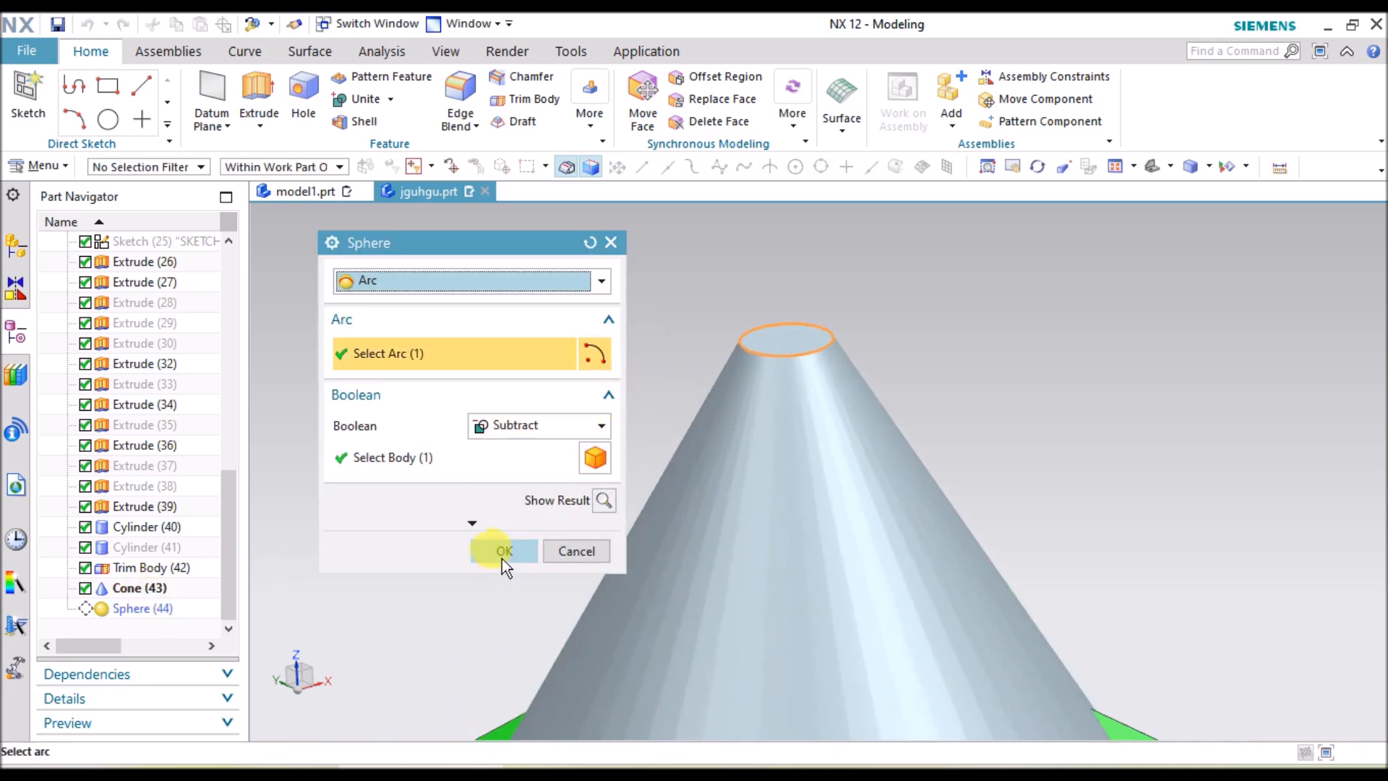
pyautogui.click(604, 502)
pyautogui.click(605, 501)
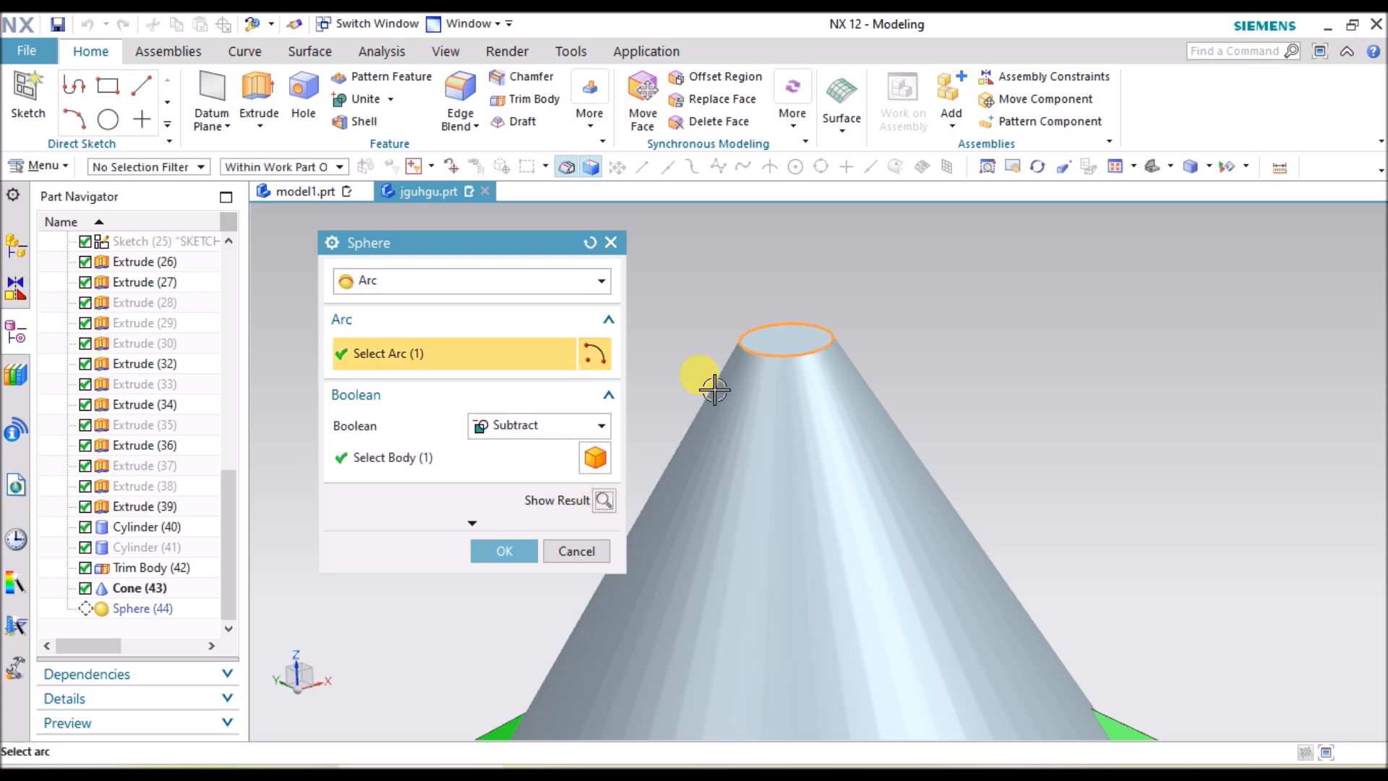
pyautogui.moveTo(671, 267); pyautogui.dragTo(753, 354, button='right')
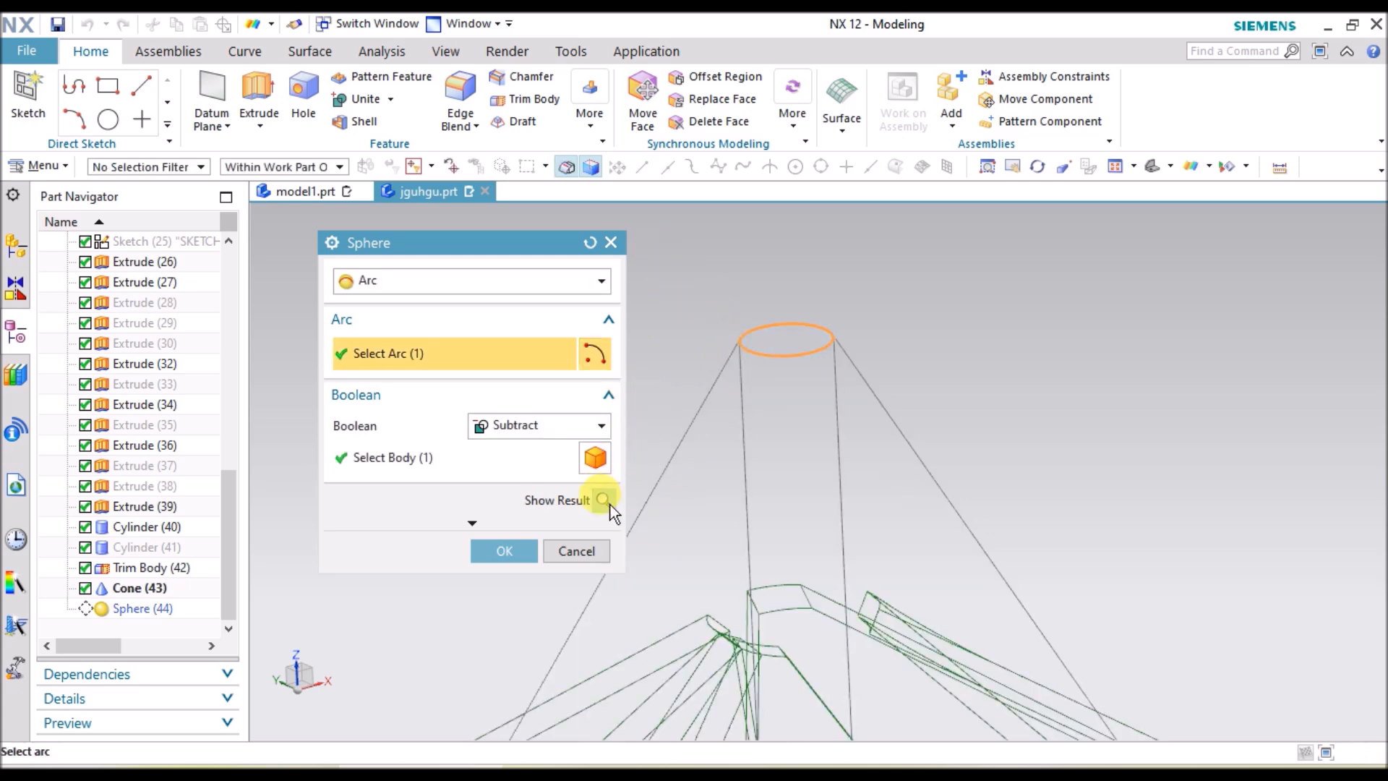
pyautogui.click(604, 500)
pyautogui.click(504, 551)
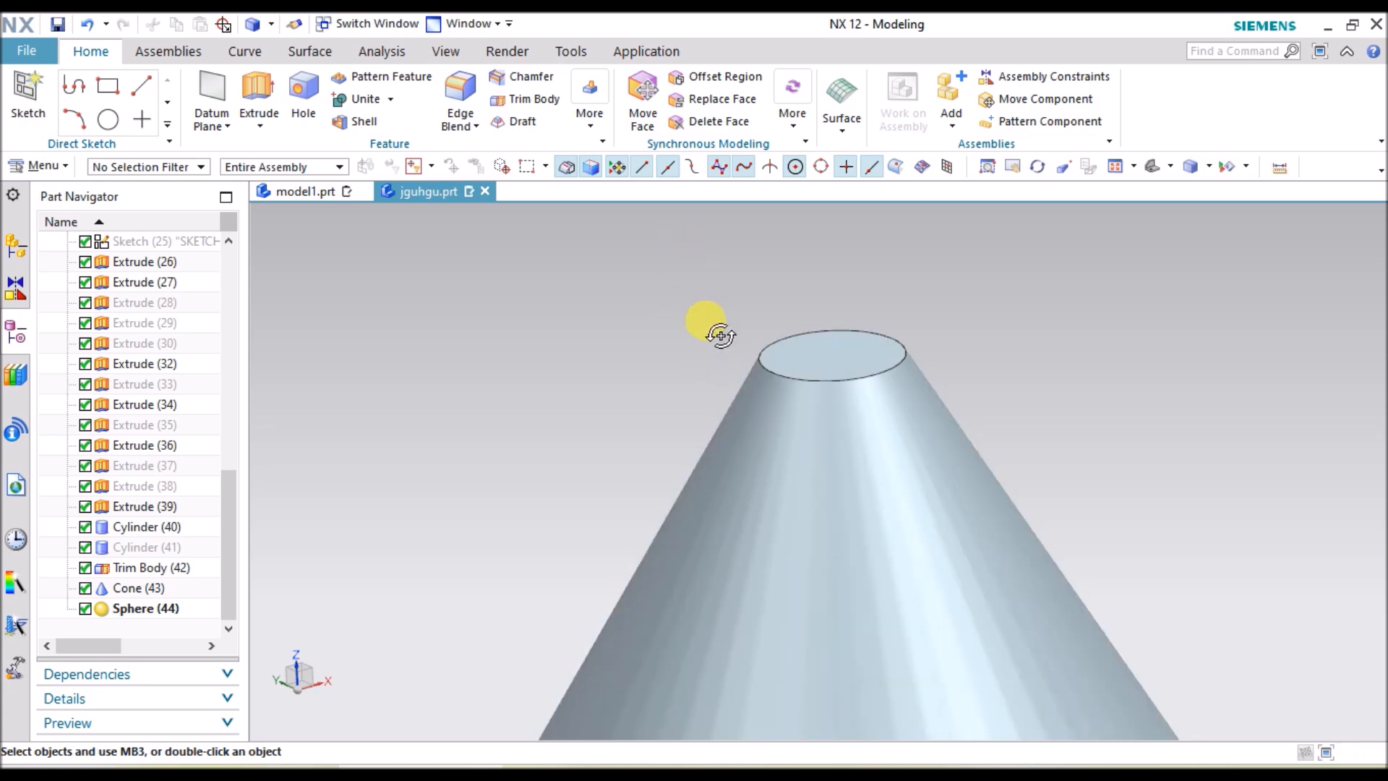
# - Hide the cone body to examine what lies beneath its tip
pyautogui.rightClick(749, 576)
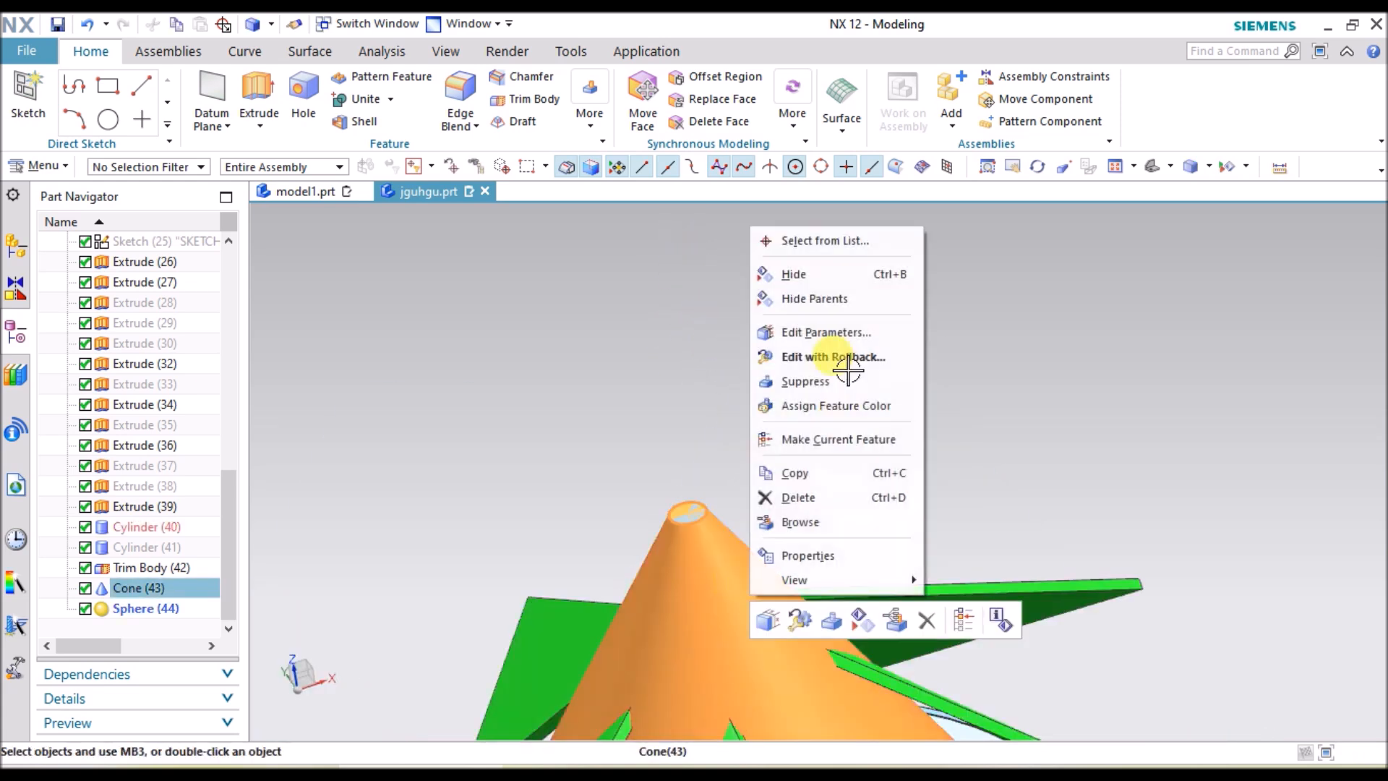
pyautogui.click(826, 269)
pyautogui.scroll(3, 672, 495)
pyautogui.click(686, 580)
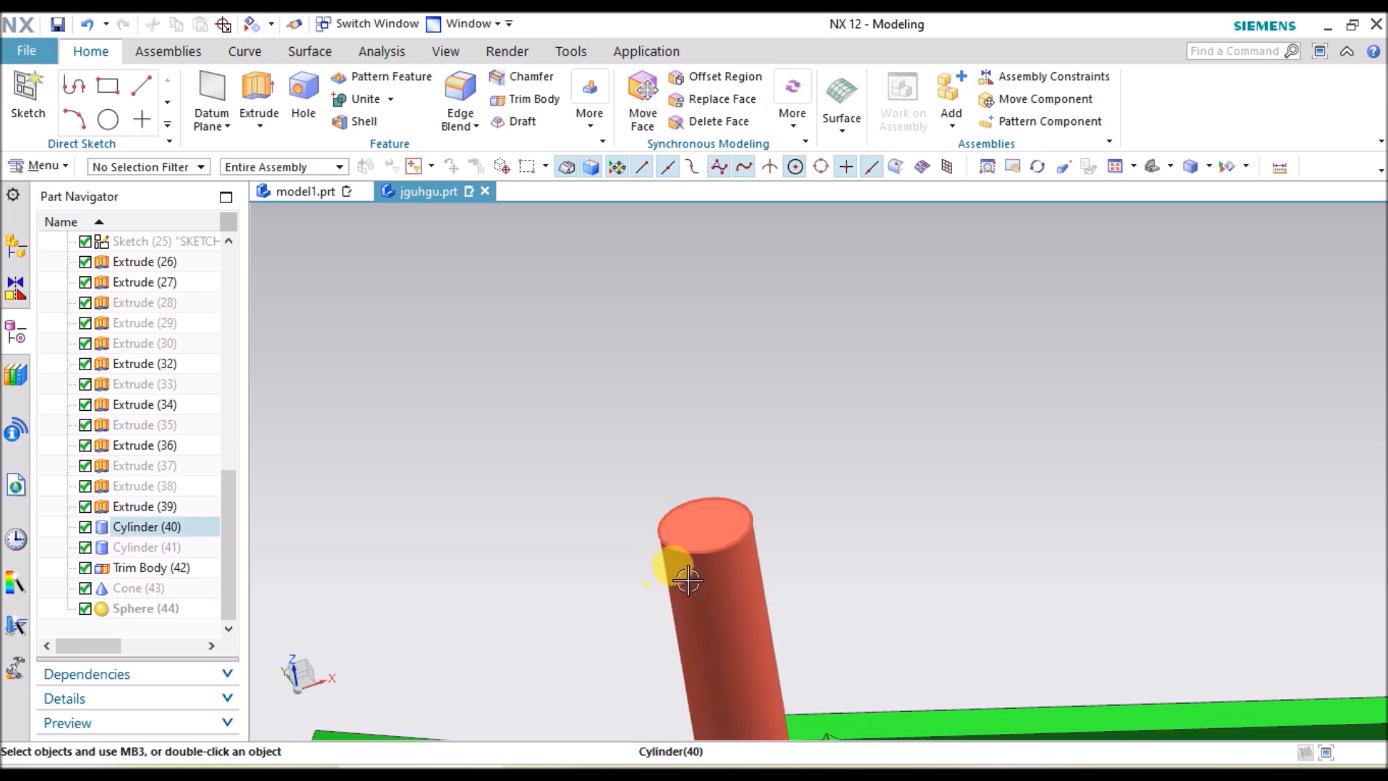
# - Undo the hiding of the cone body and examine its tip
pyautogui.hotkey('ctrl', 'z')
pyautogui.hotkey('ctrl', 'z')
pyautogui.hotkey('ctrl', 'z')
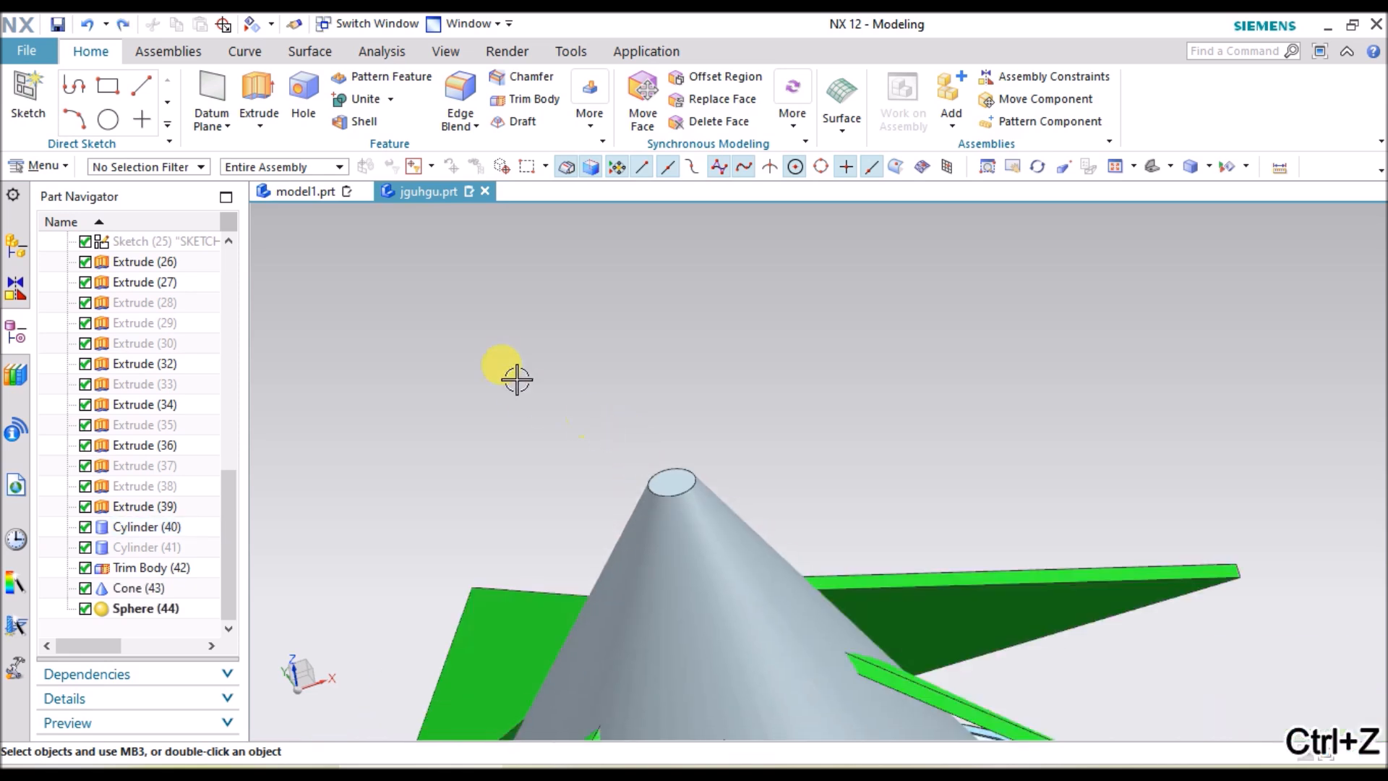
pyautogui.scroll(3, 660, 463)
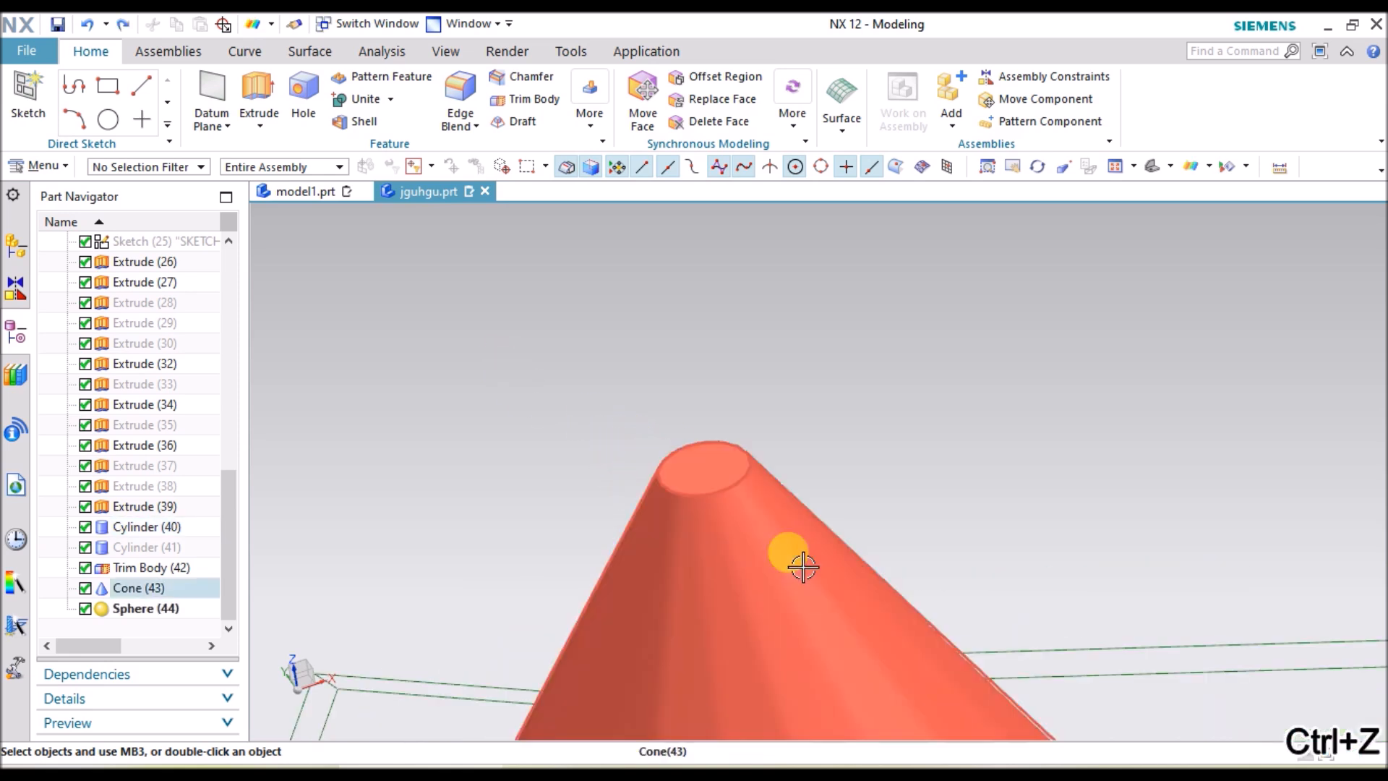
# - Hide the cylinder running up inside the cone, hiding the cone to reach it and showing the cone again
pyautogui.rightClick(814, 542)
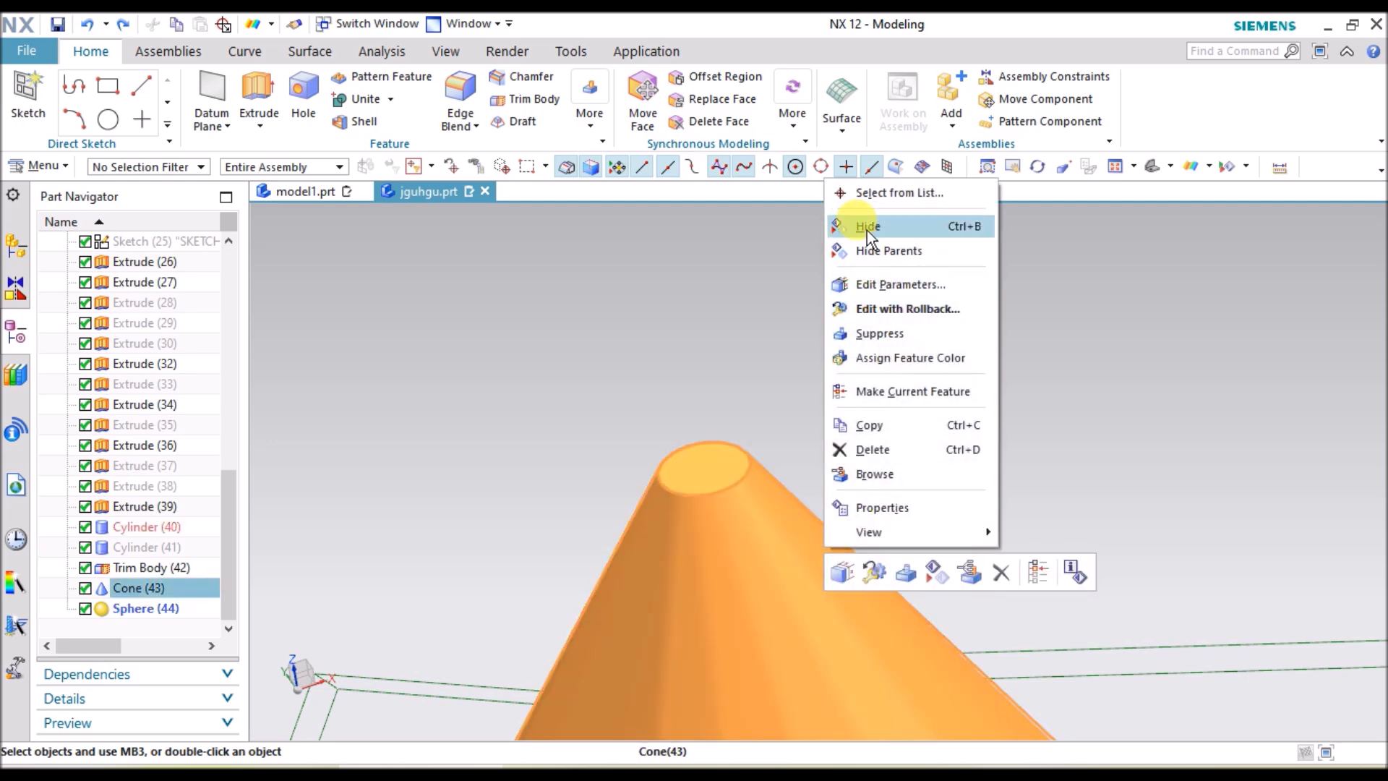
pyautogui.click(868, 227)
pyautogui.scroll(-3, 843, 323)
pyautogui.rightClick(770, 441)
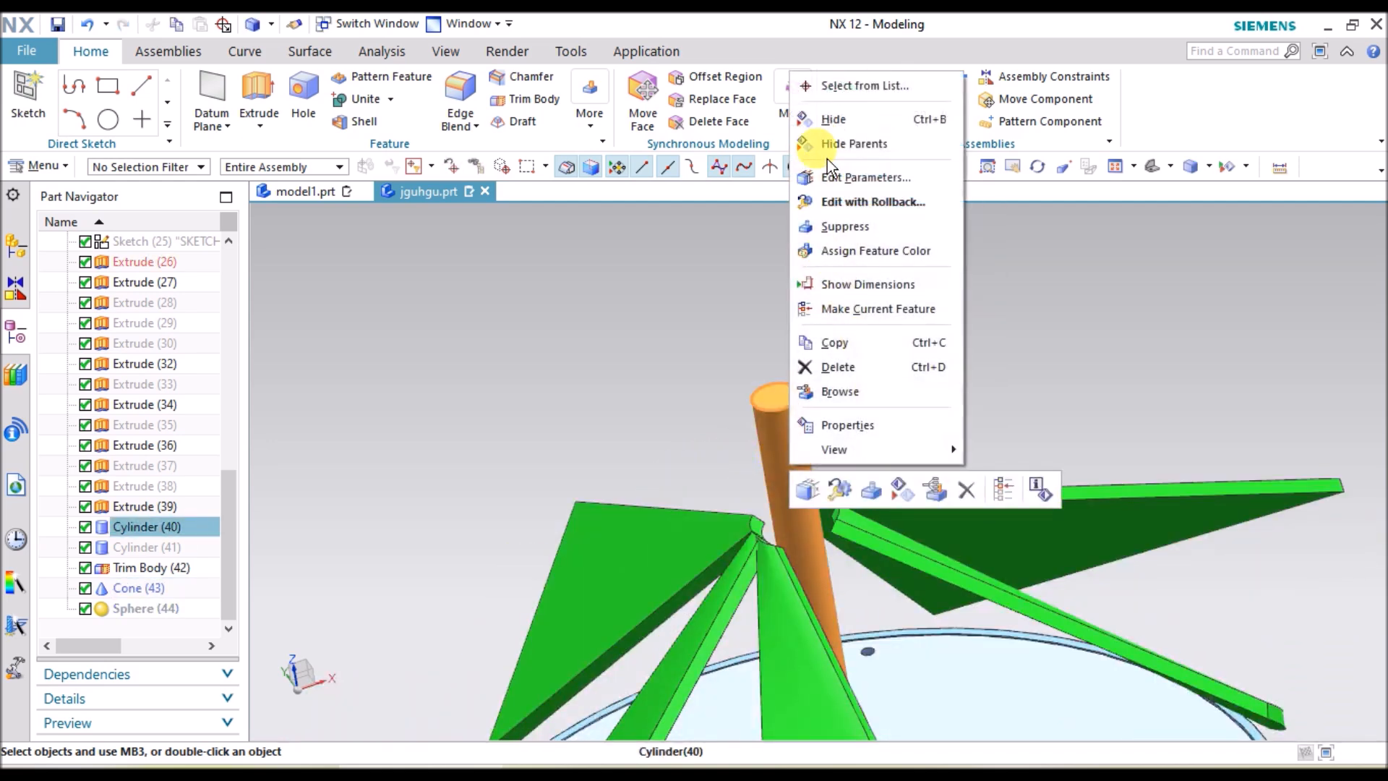
pyautogui.click(834, 119)
pyautogui.rightClick(151, 587)
pyautogui.click(206, 70)
# - Examine the spherical recess at the cone's tip from several angles
pyautogui.scroll(4, 719, 390)
pyautogui.moveTo(634, 376); pyautogui.dragTo(636, 383, button='middle')
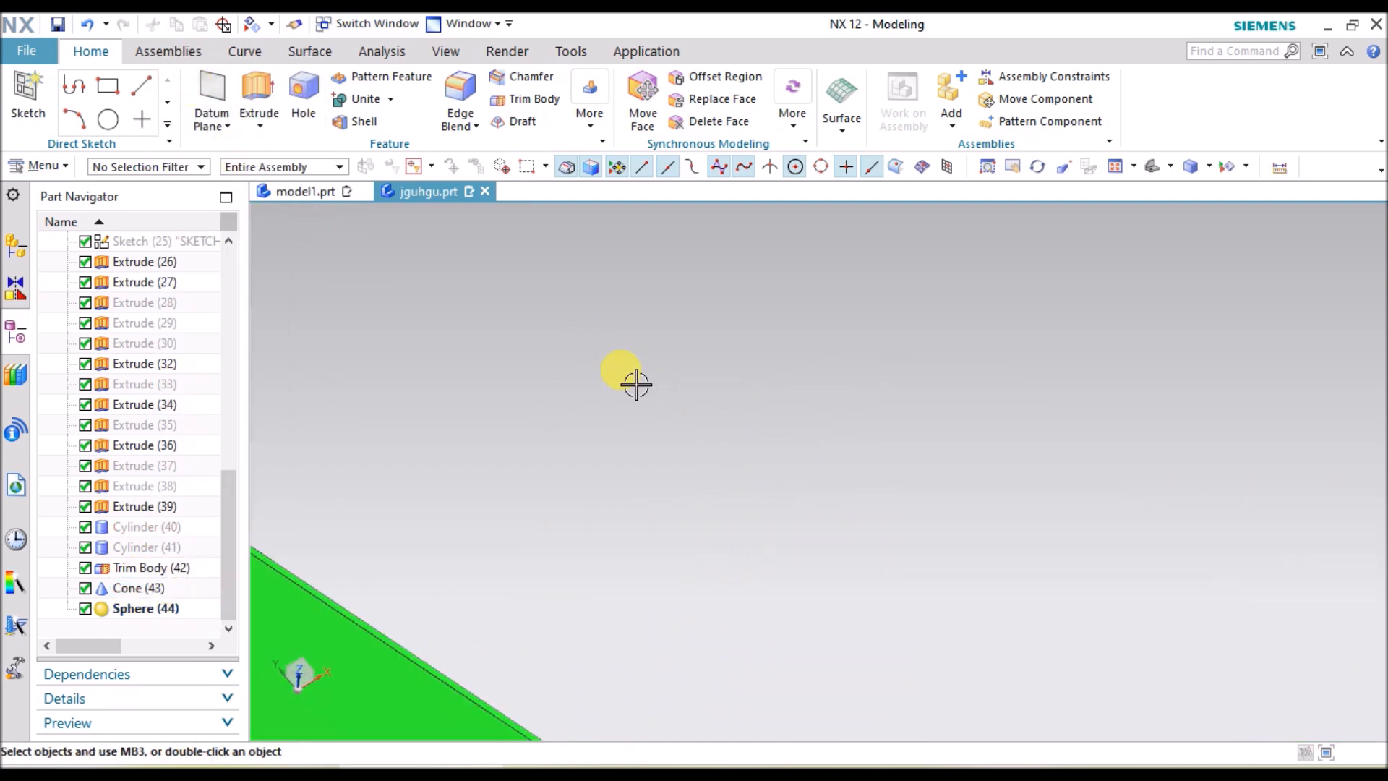
pyautogui.scroll(-6, 635, 383)
pyautogui.scroll(5, 805, 501)
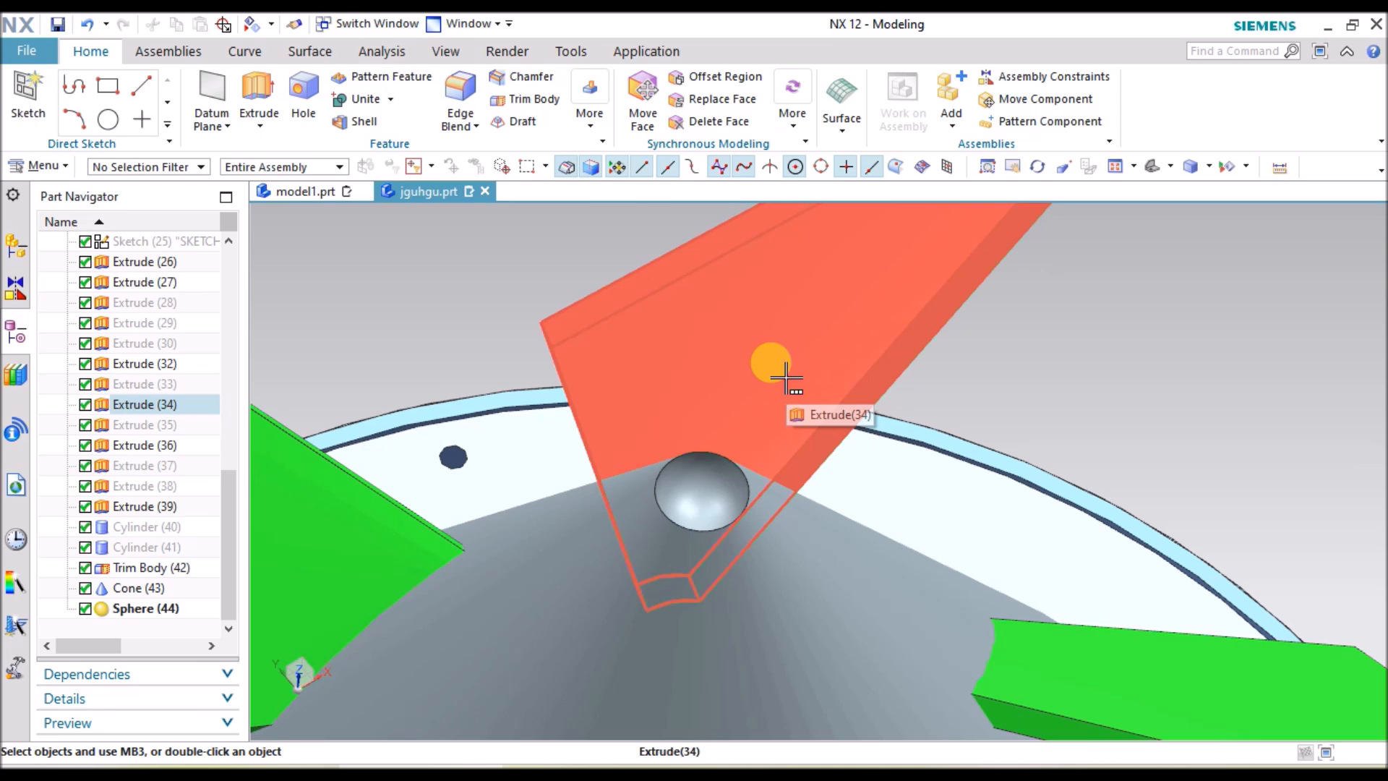
pyautogui.scroll(-4, 799, 464)
pyautogui.moveTo(799, 464); pyautogui.dragTo(756, 480, button='middle')
pyautogui.scroll(1, 756, 480)
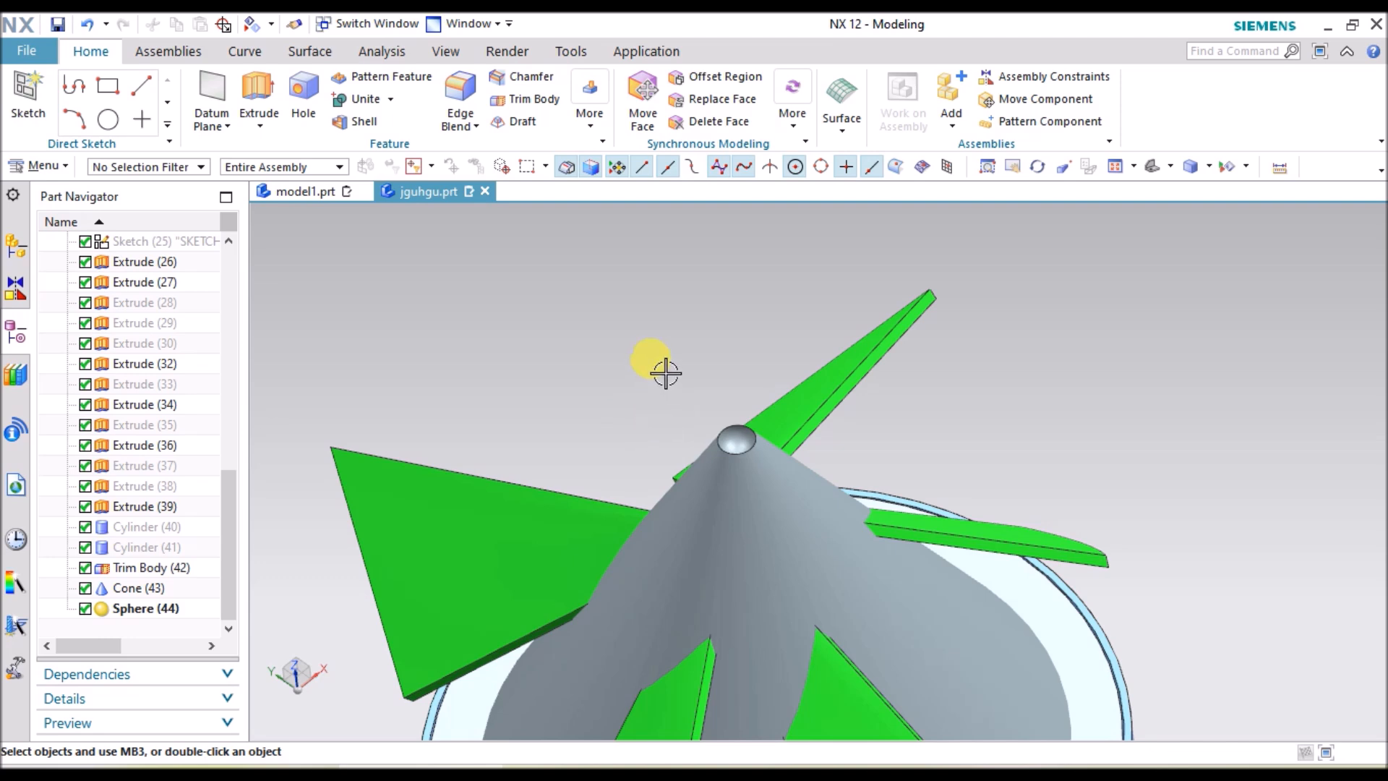
pyautogui.scroll(3, 744, 443)
pyautogui.scroll(-3, 545, 347)
pyautogui.moveTo(545, 347); pyautogui.dragTo(752, 583, button='middle')
pyautogui.scroll(-4, 647, 432)
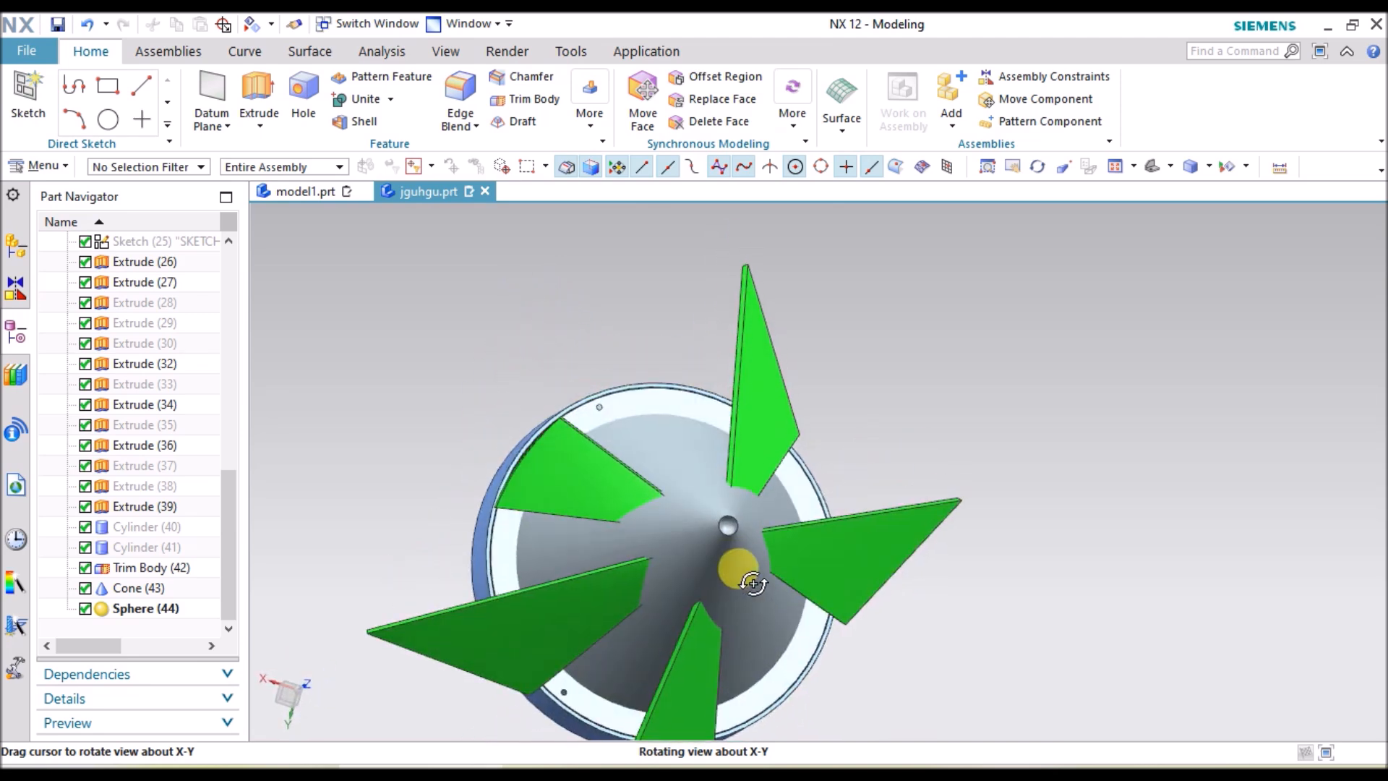
# - Create an Arc sphere with Boolean None on the edge of the small round hole in the white base ring
pyautogui.scroll(8, 579, 402)
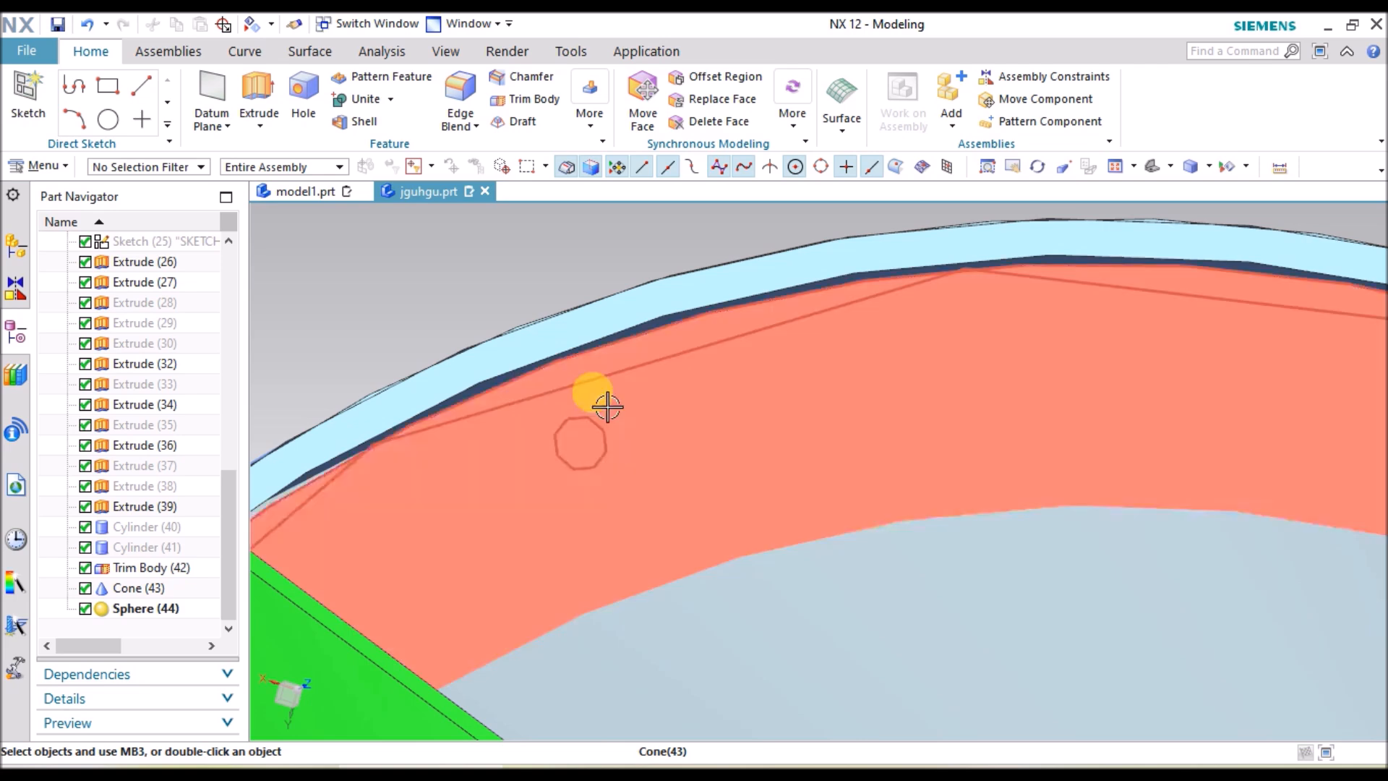
pyautogui.rightClick(506, 258)
pyautogui.click(557, 396)
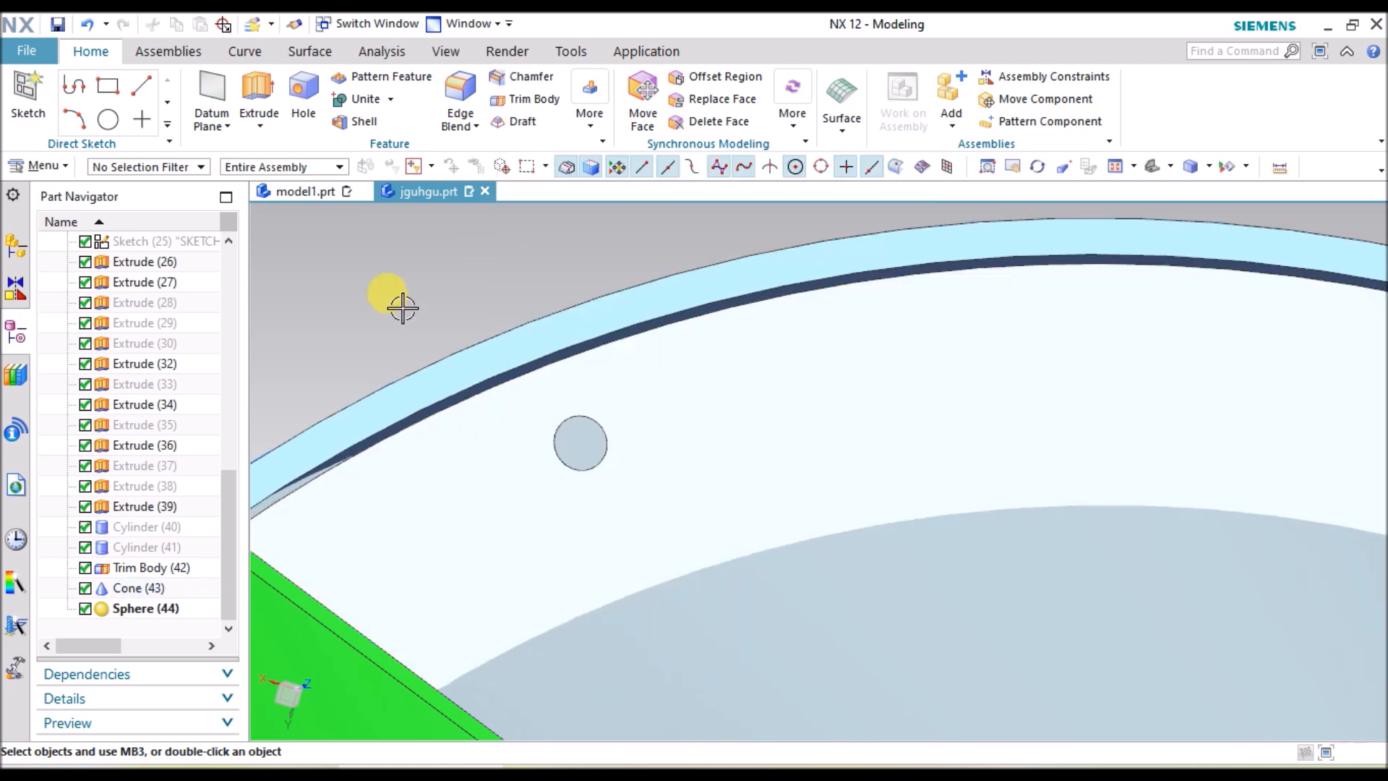
pyautogui.click(23, 167)
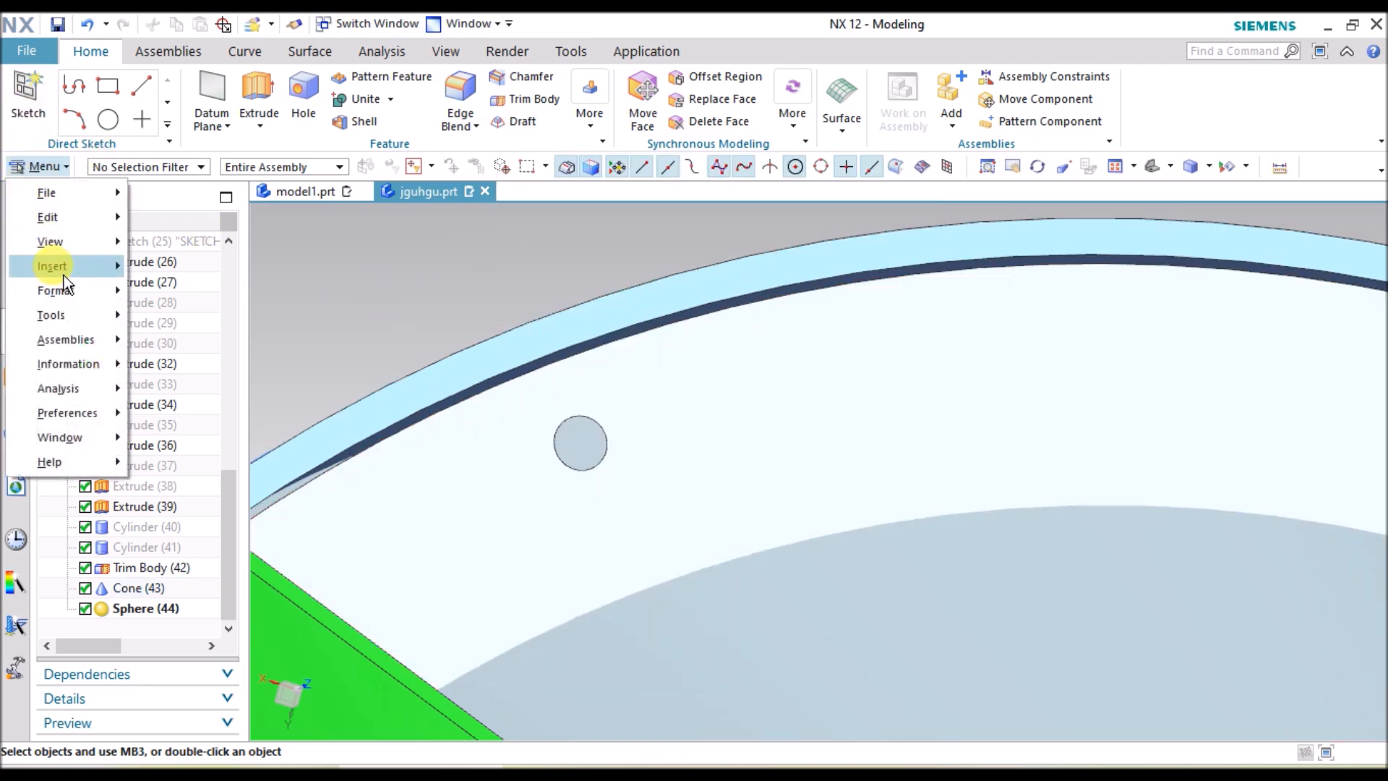
pyautogui.moveTo(70, 274)
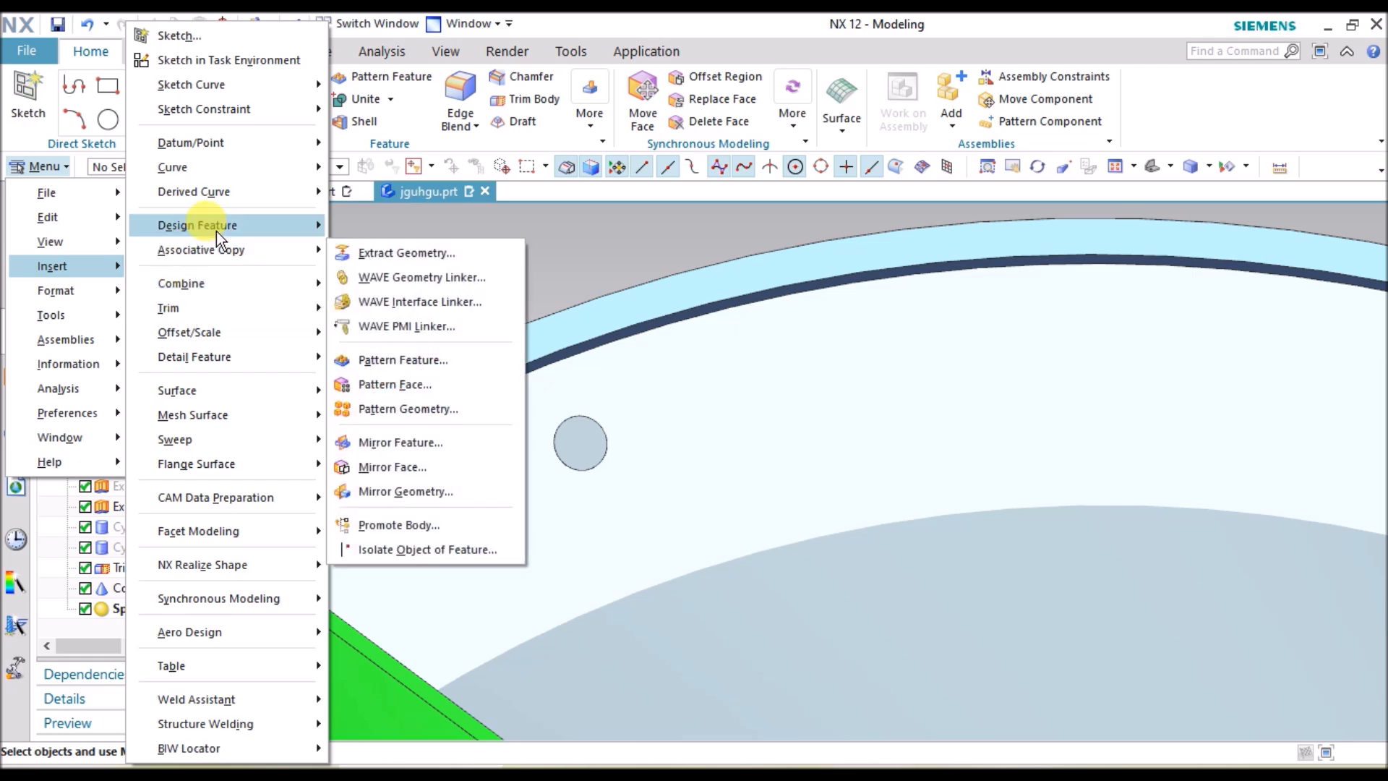
pyautogui.moveTo(215, 227)
pyautogui.click(365, 352)
pyautogui.scroll(-3, 991, 432)
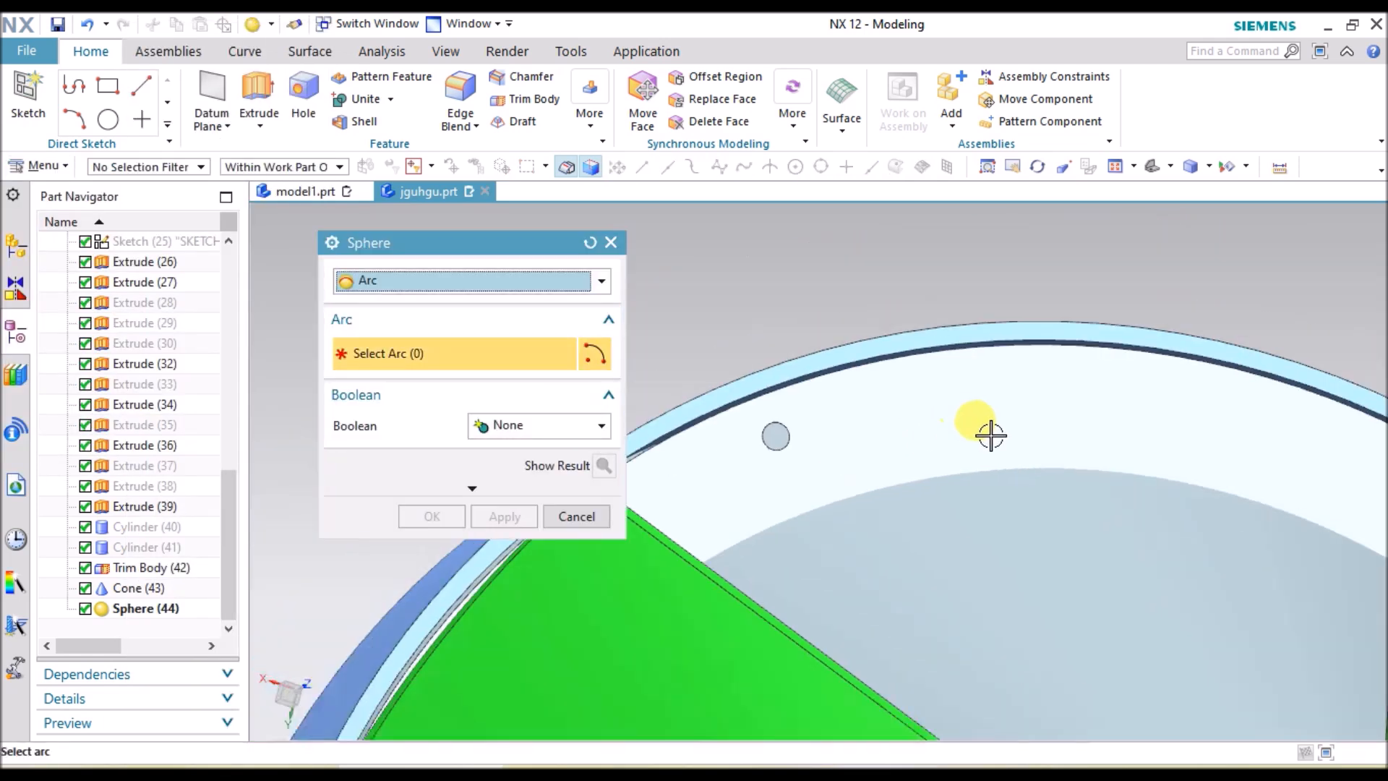
pyautogui.scroll(4, 712, 444)
pyautogui.click(888, 385)
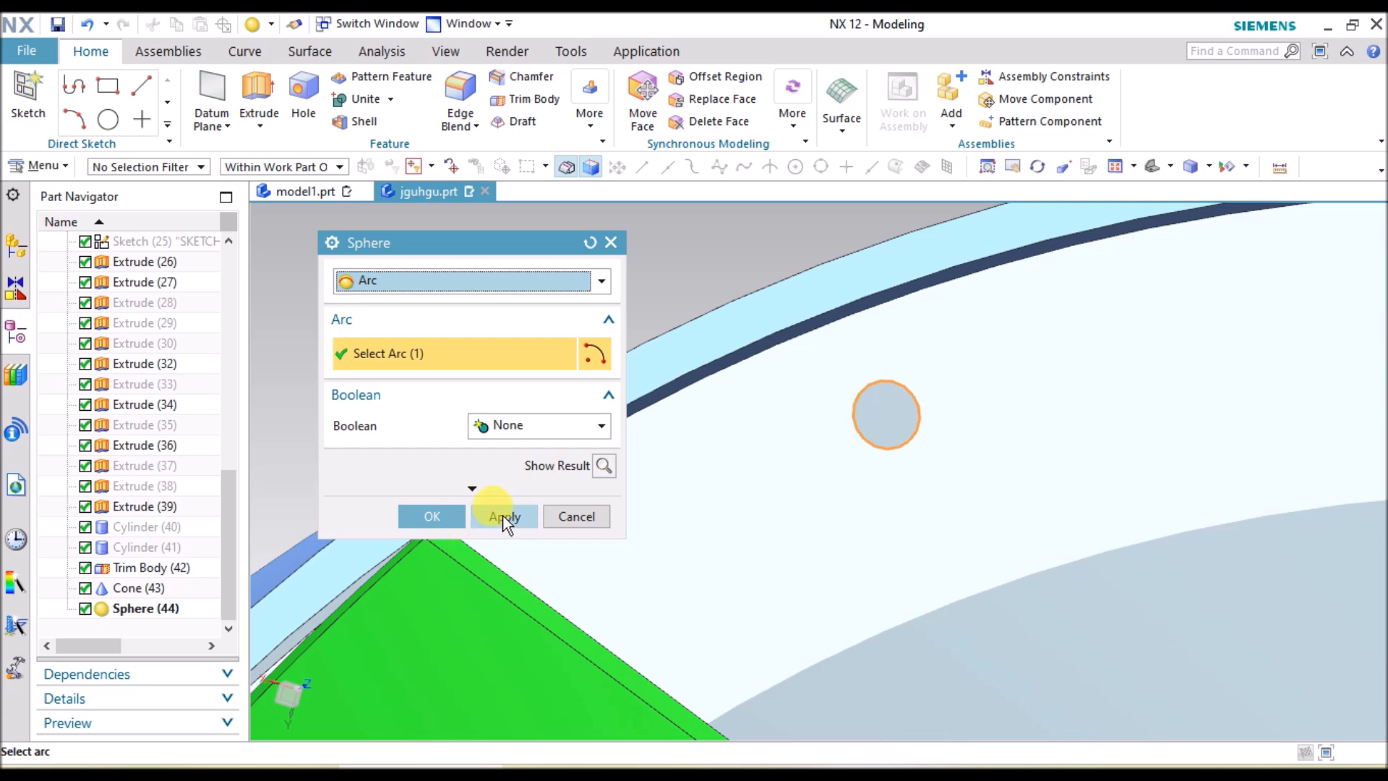
pyautogui.click(503, 516)
pyautogui.scroll(-5, 830, 412)
pyautogui.moveTo(866, 492); pyautogui.dragTo(784, 378, button='middle')
pyautogui.scroll(3, 839, 470)
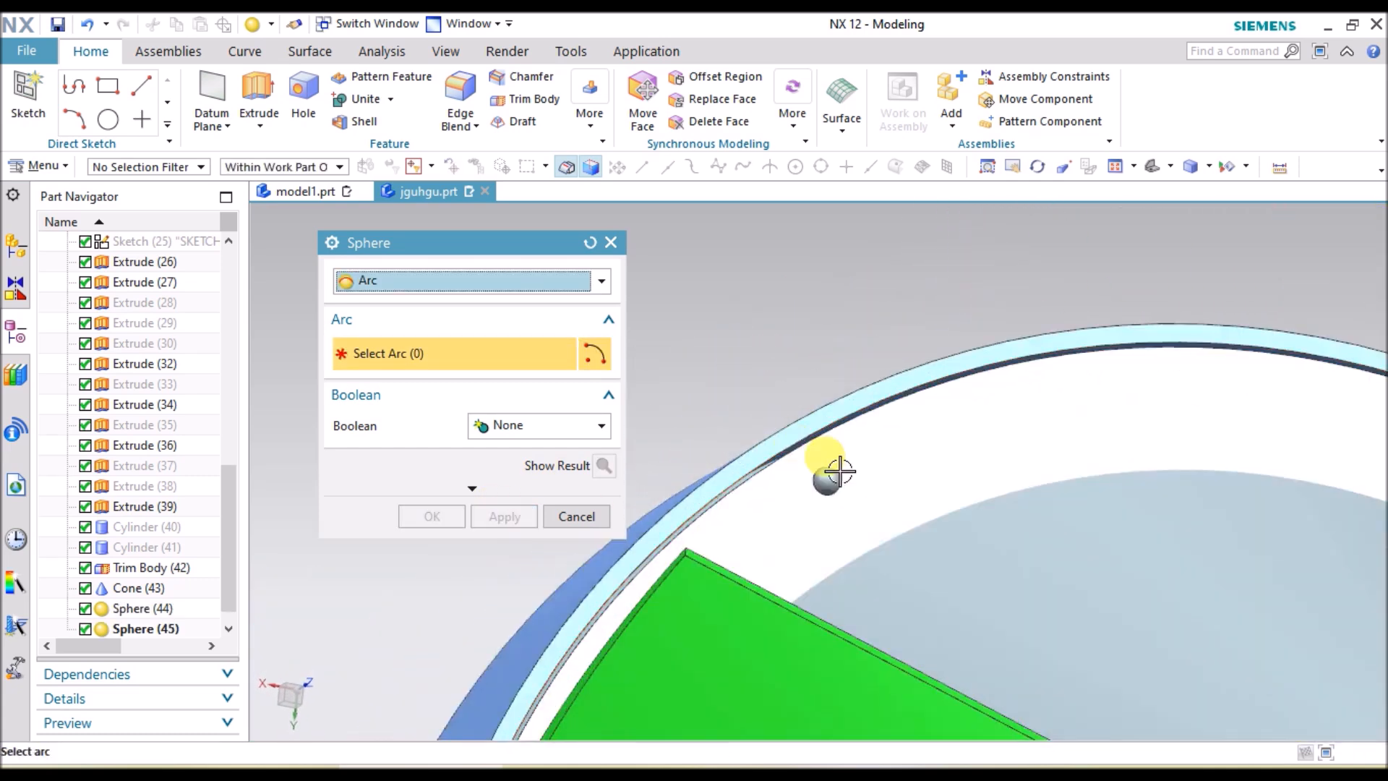
pyautogui.scroll(2, 838, 470)
# - Create another Arc sphere with Boolean None on the next small hole along the white base ring, and exit the Sphere command
pyautogui.scroll(-8, 738, 344)
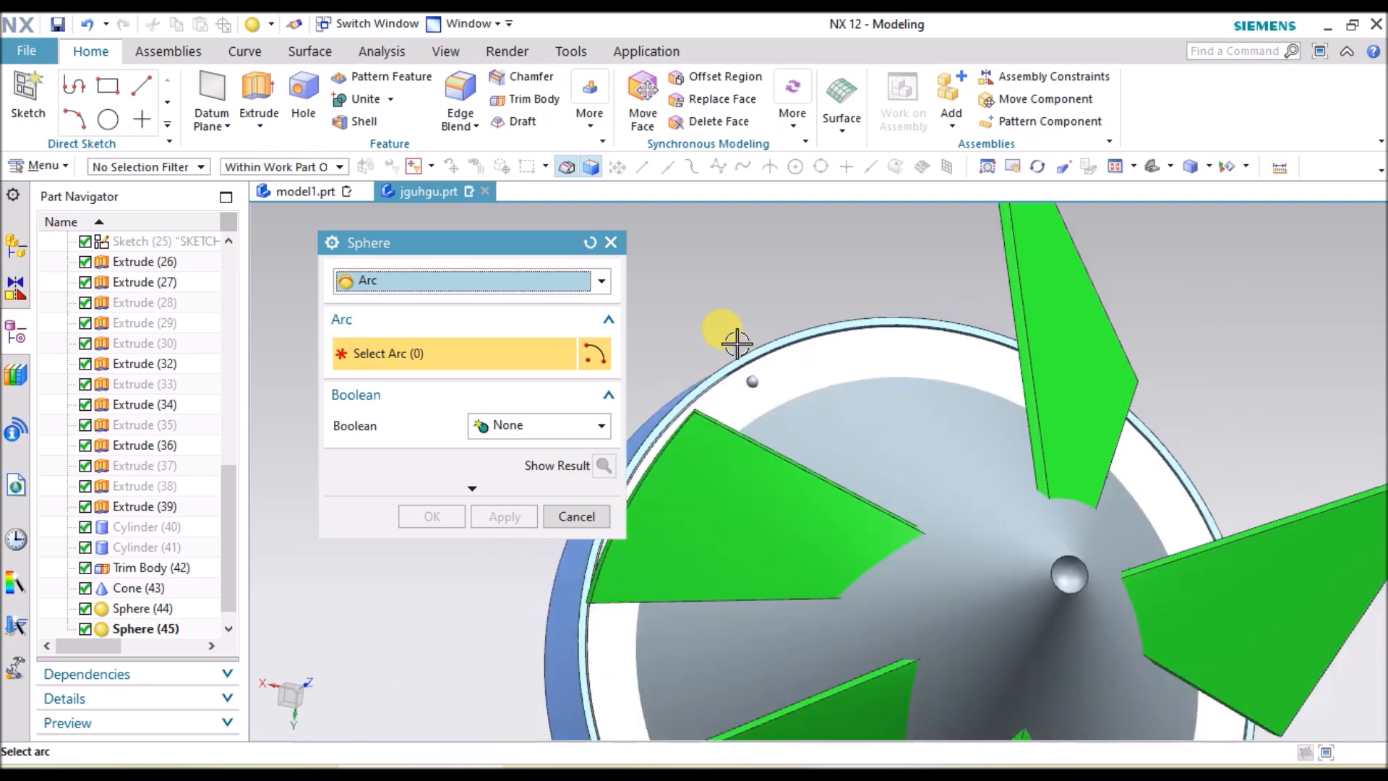
pyautogui.scroll(5, 917, 604)
pyautogui.scroll(2, 416, 604)
pyautogui.scroll(1, 835, 597)
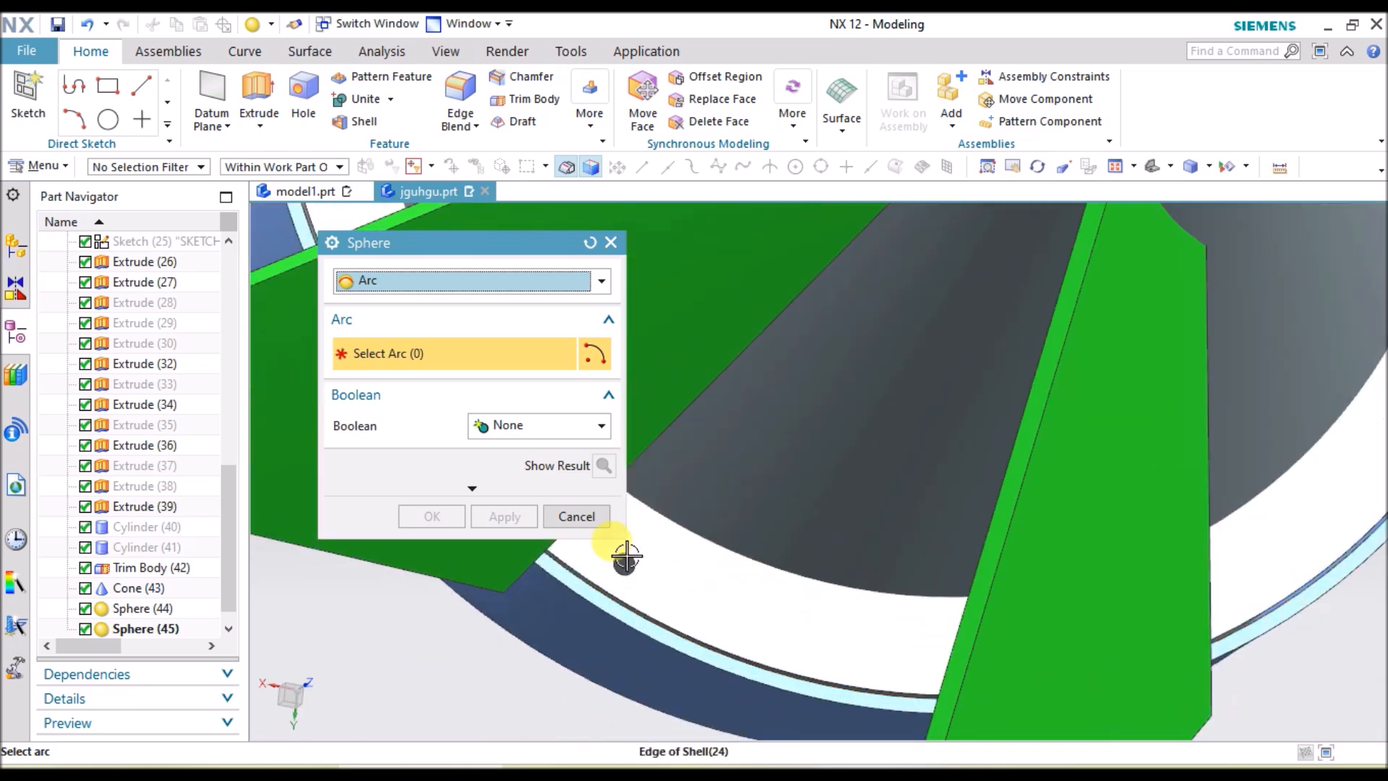
pyautogui.scroll(3, 883, 573)
pyautogui.click(902, 554)
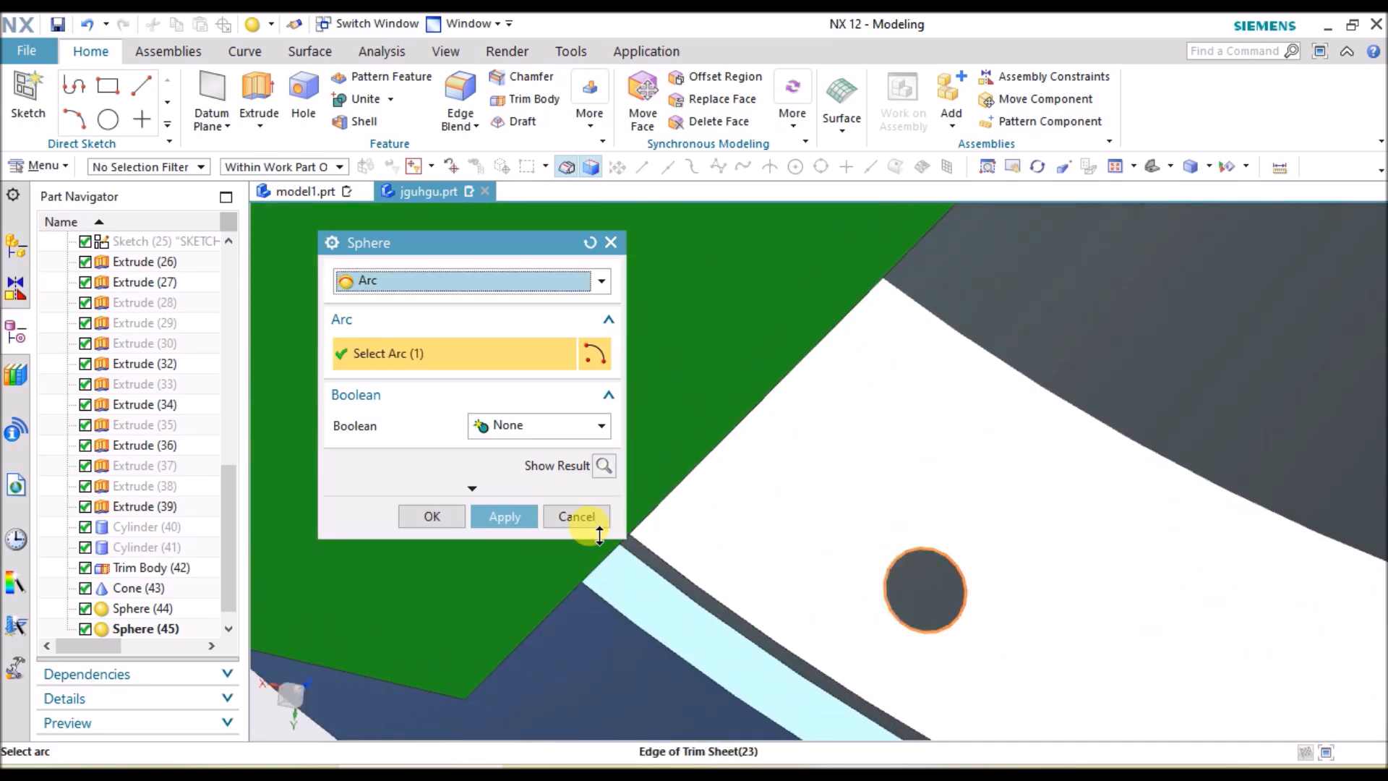
pyautogui.click(496, 517)
pyautogui.scroll(-5, 829, 496)
pyautogui.moveTo(958, 586)
pyautogui.mouseDown(button='middle')
pyautogui.moveTo(976, 501)
pyautogui.moveTo(911, 502)
pyautogui.moveTo(930, 607)
pyautogui.moveTo(985, 599)
pyautogui.moveTo(960, 562)
pyautogui.mouseUp(button='middle')
pyautogui.moveTo(908, 427); pyautogui.dragTo(967, 408, button='middle')
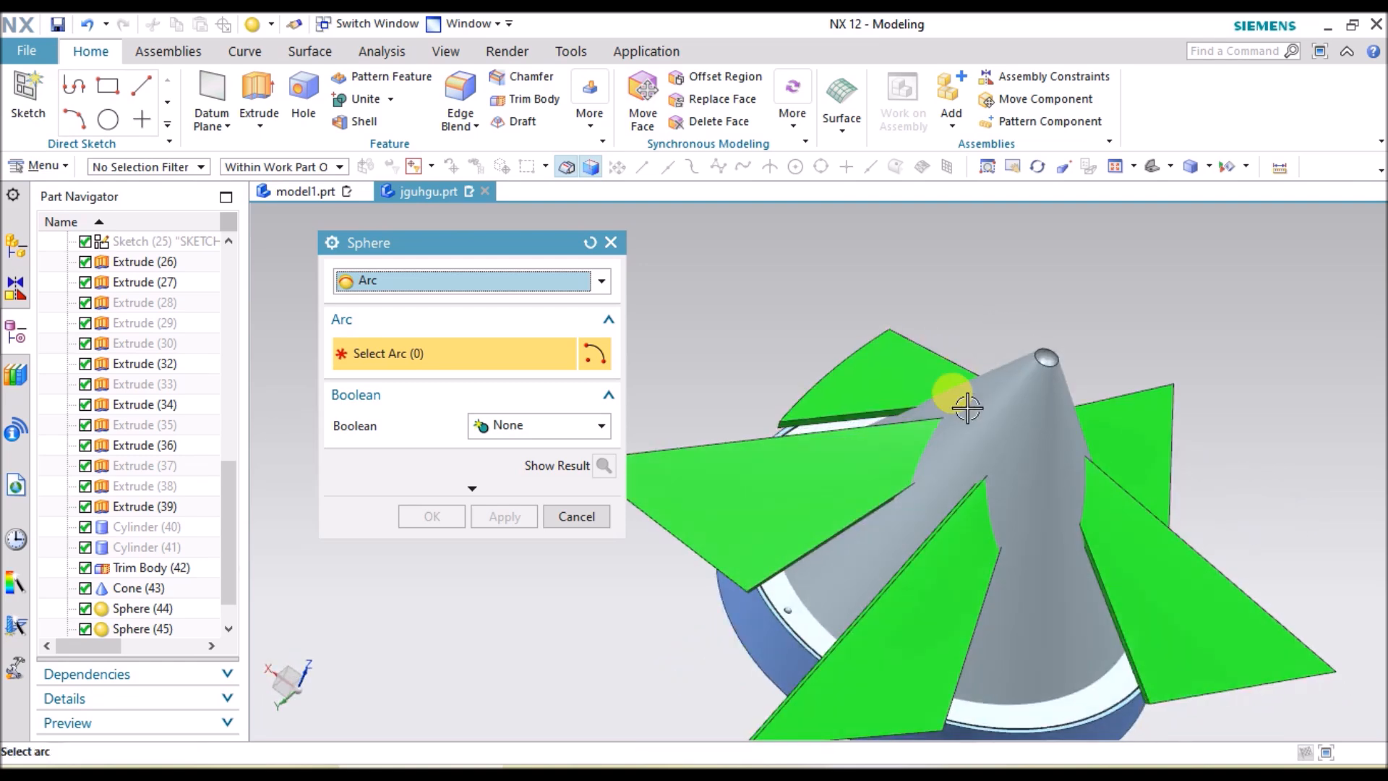
pyautogui.scroll(10, 745, 672)
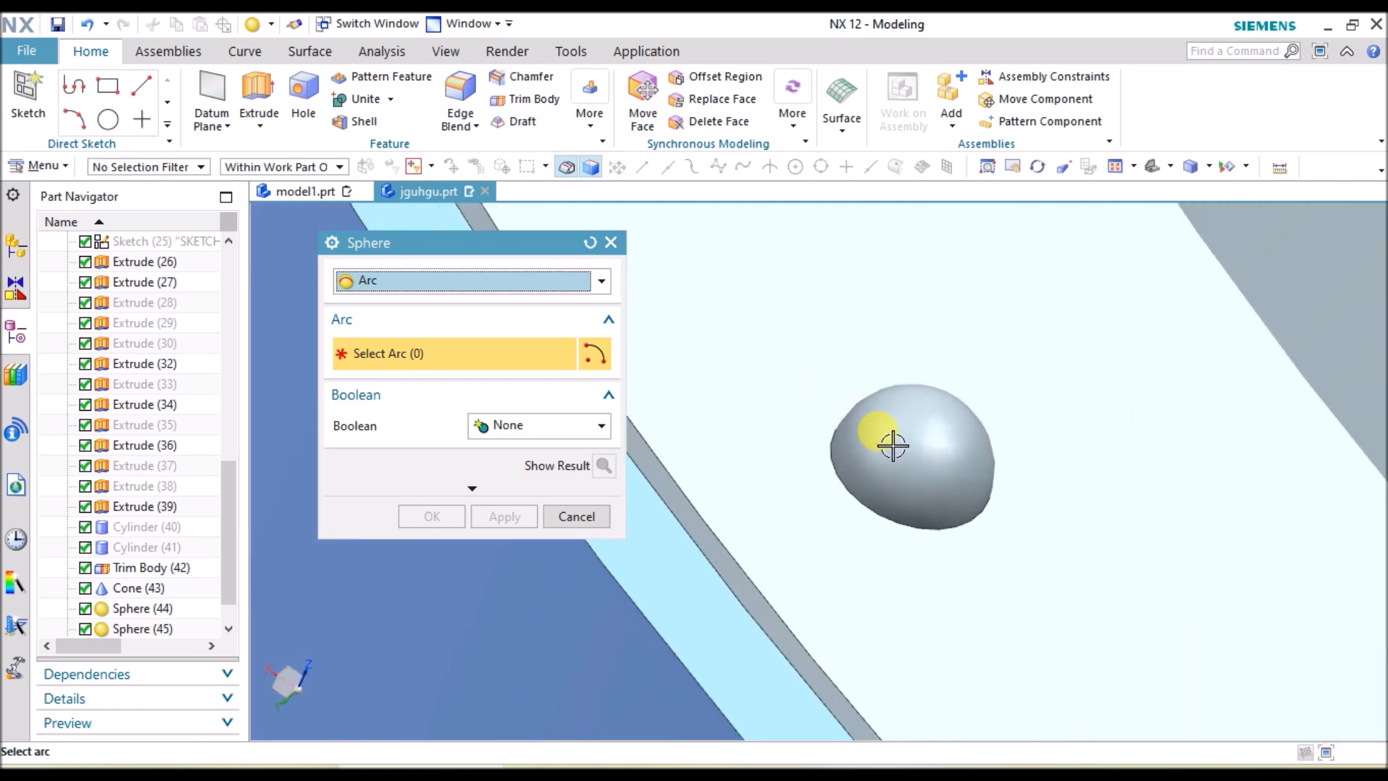
pyautogui.scroll(-4, 830, 490)
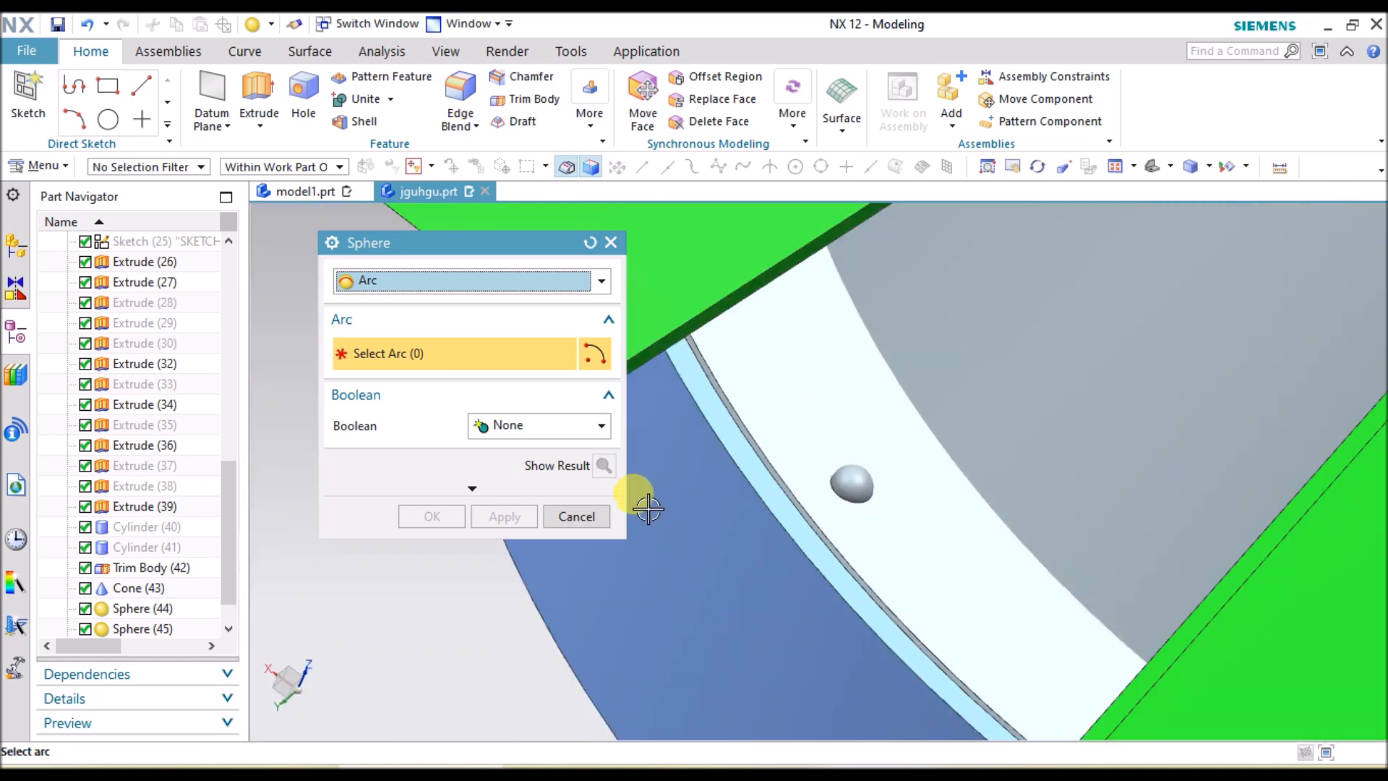
pyautogui.click(563, 518)
pyautogui.click(50, 165)
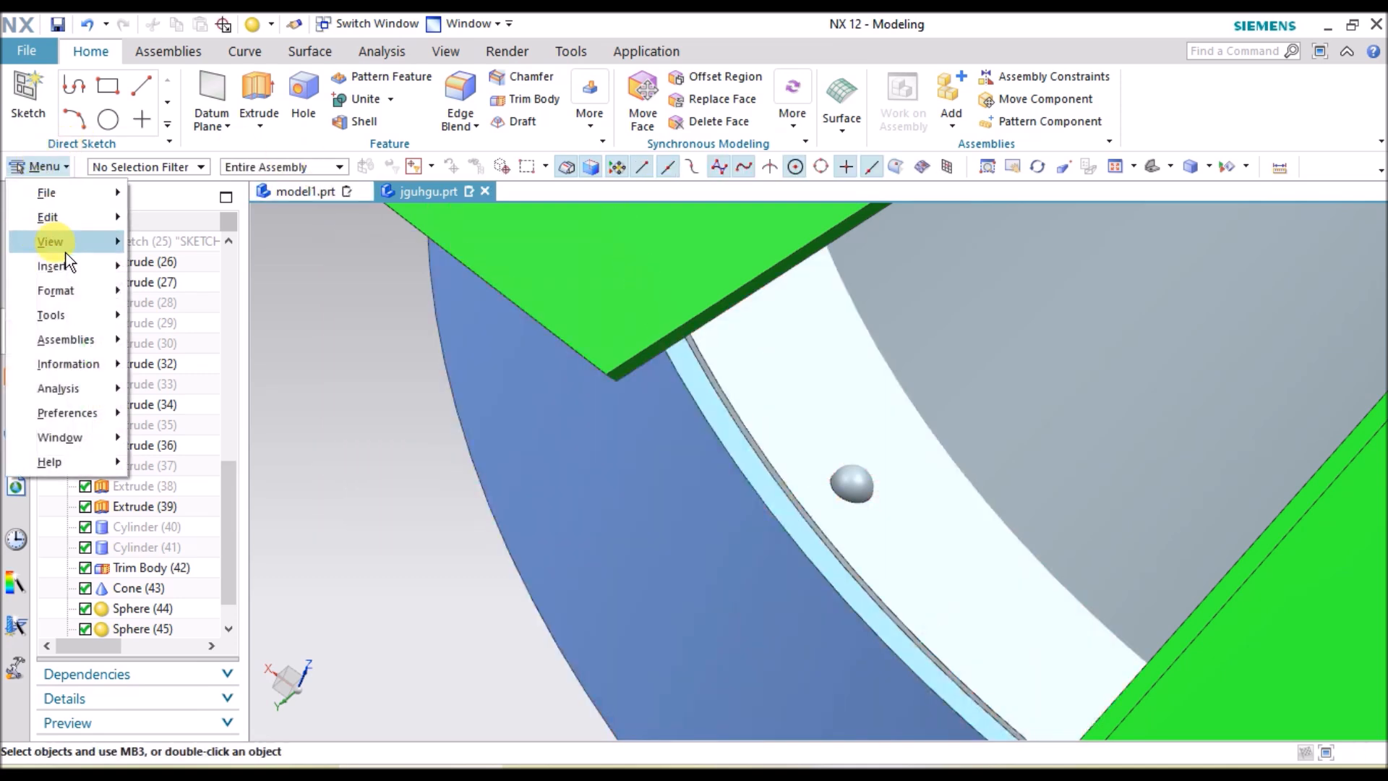
pyautogui.moveTo(70, 259)
pyautogui.moveTo(193, 232)
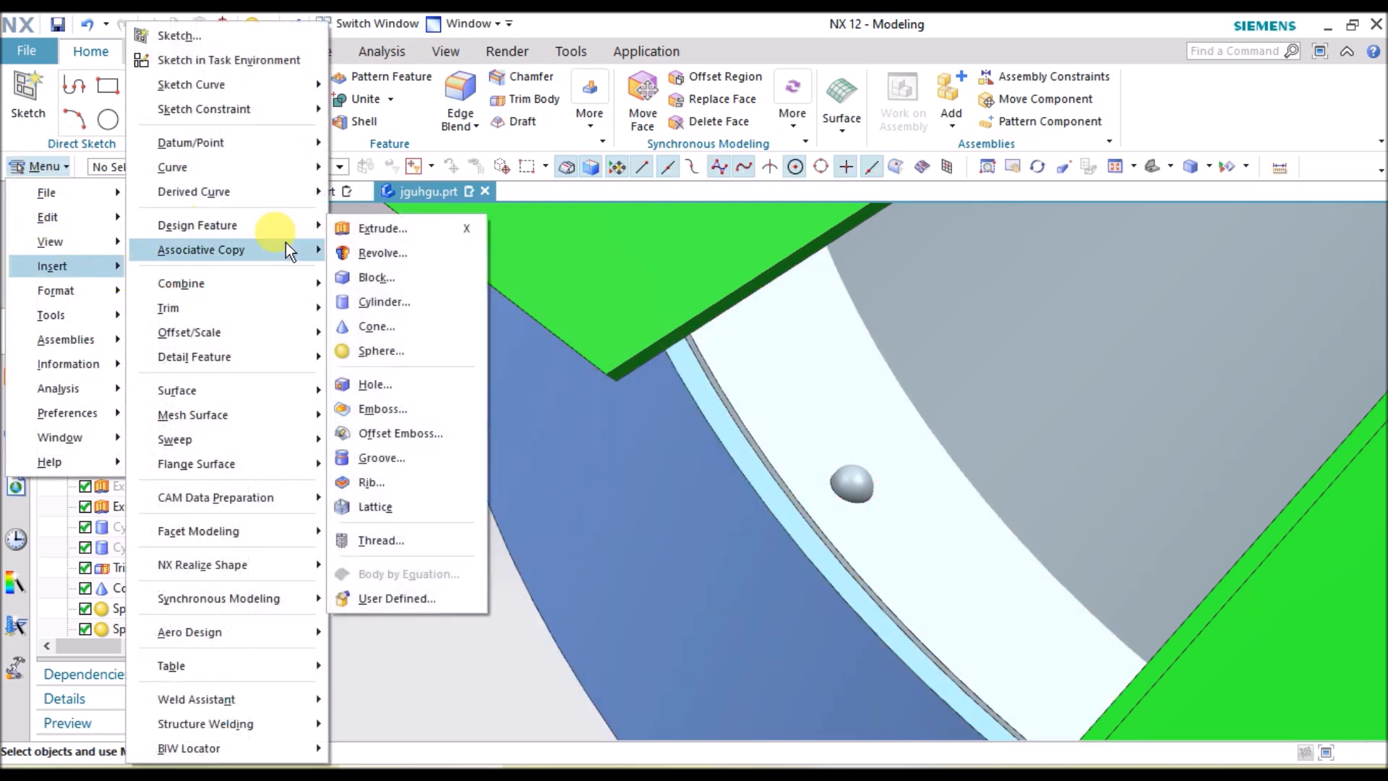
pyautogui.click(375, 354)
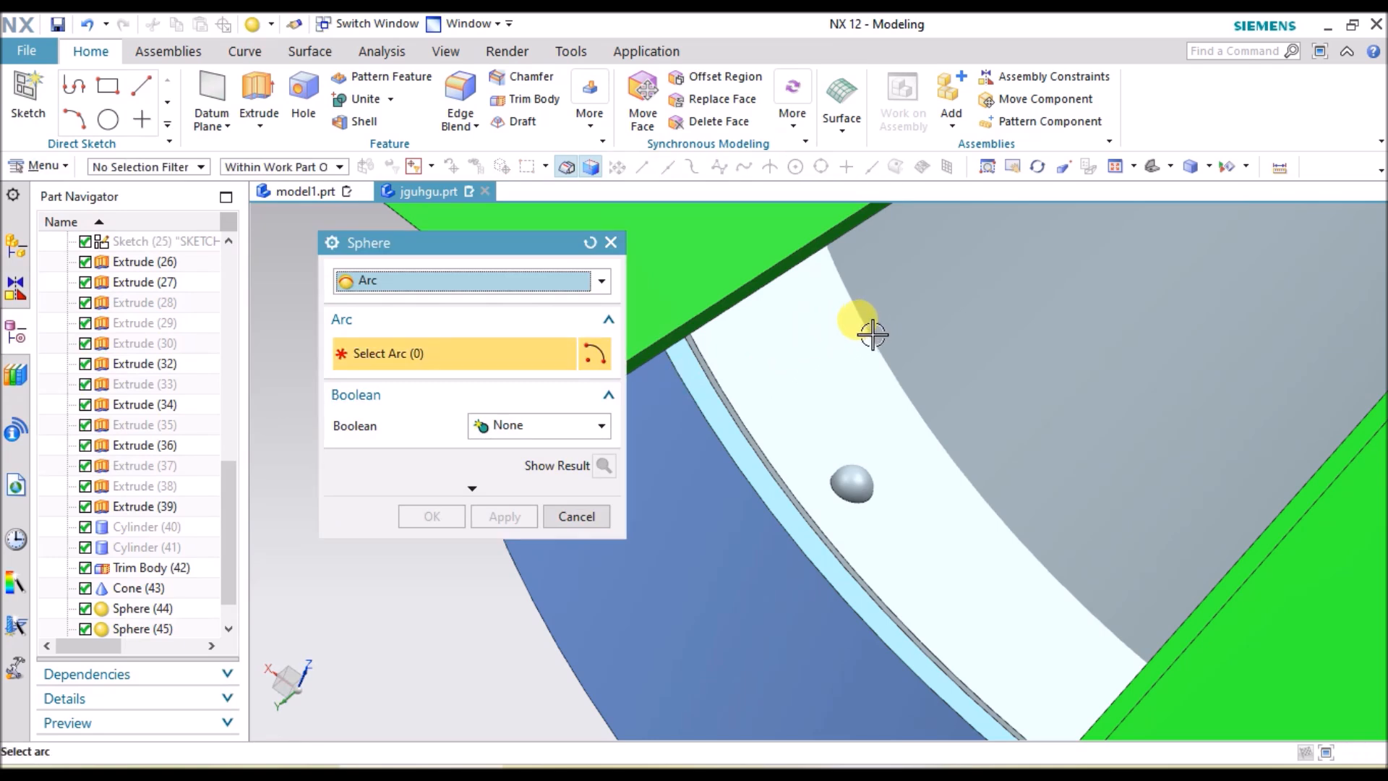
pyautogui.click(574, 517)
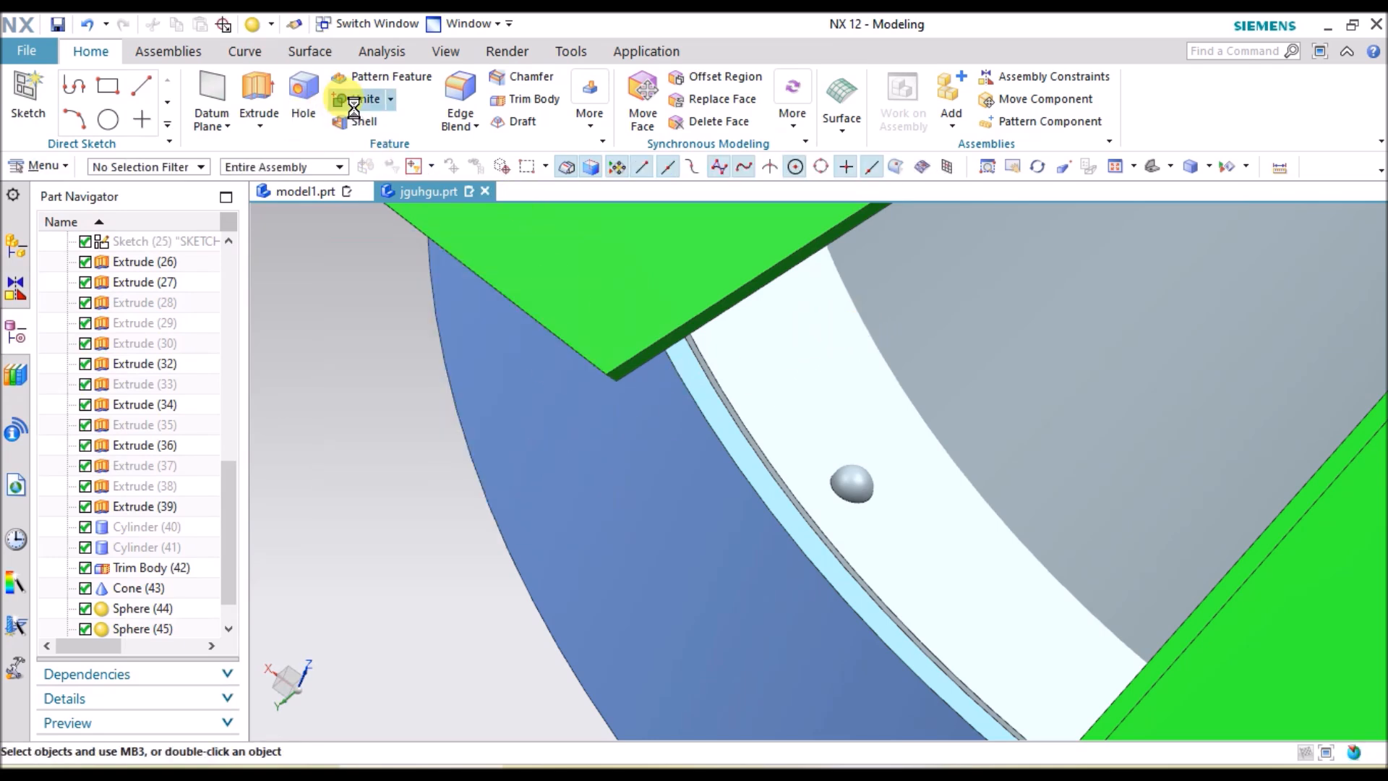
# - Unite the outer base body with the cone as the target body
pyautogui.click(354, 105)
pyautogui.click(1004, 262)
pyautogui.click(800, 365)
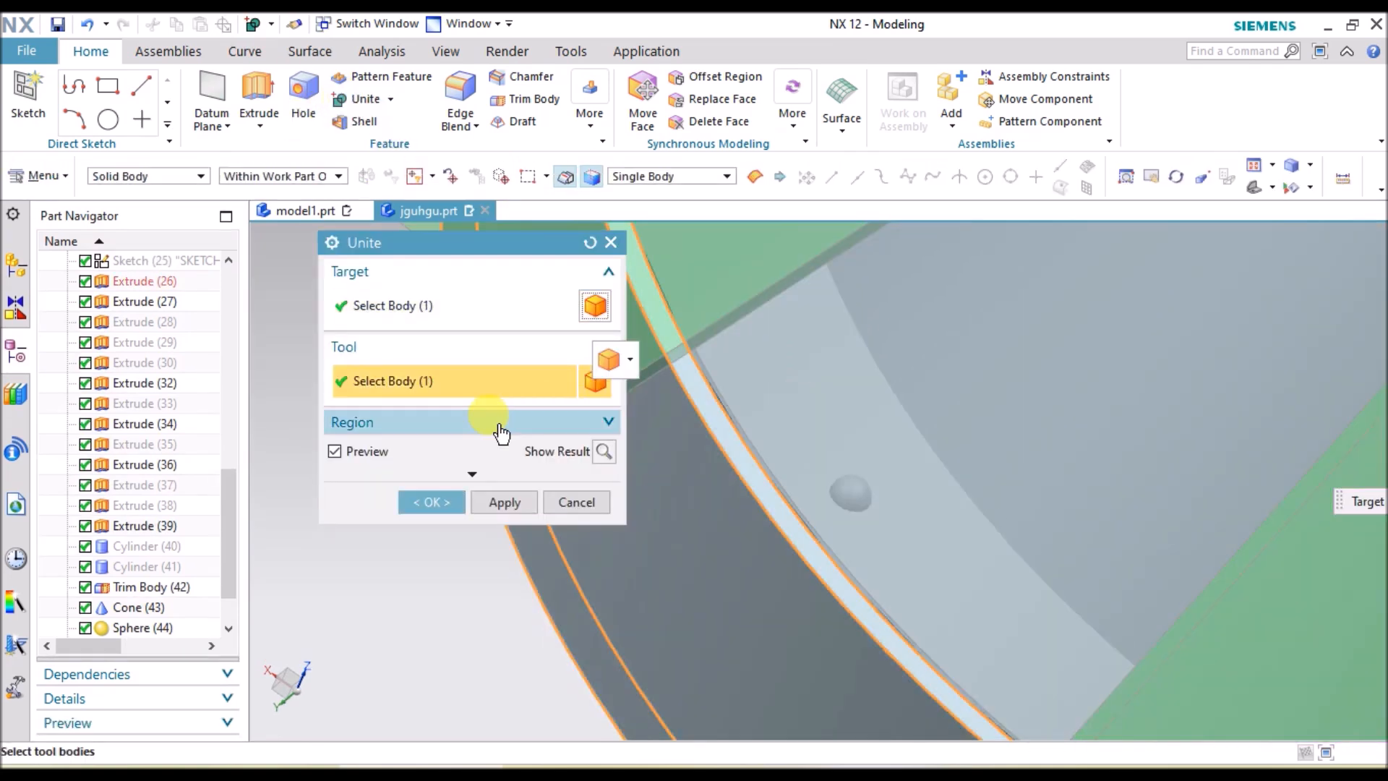
pyautogui.click(453, 508)
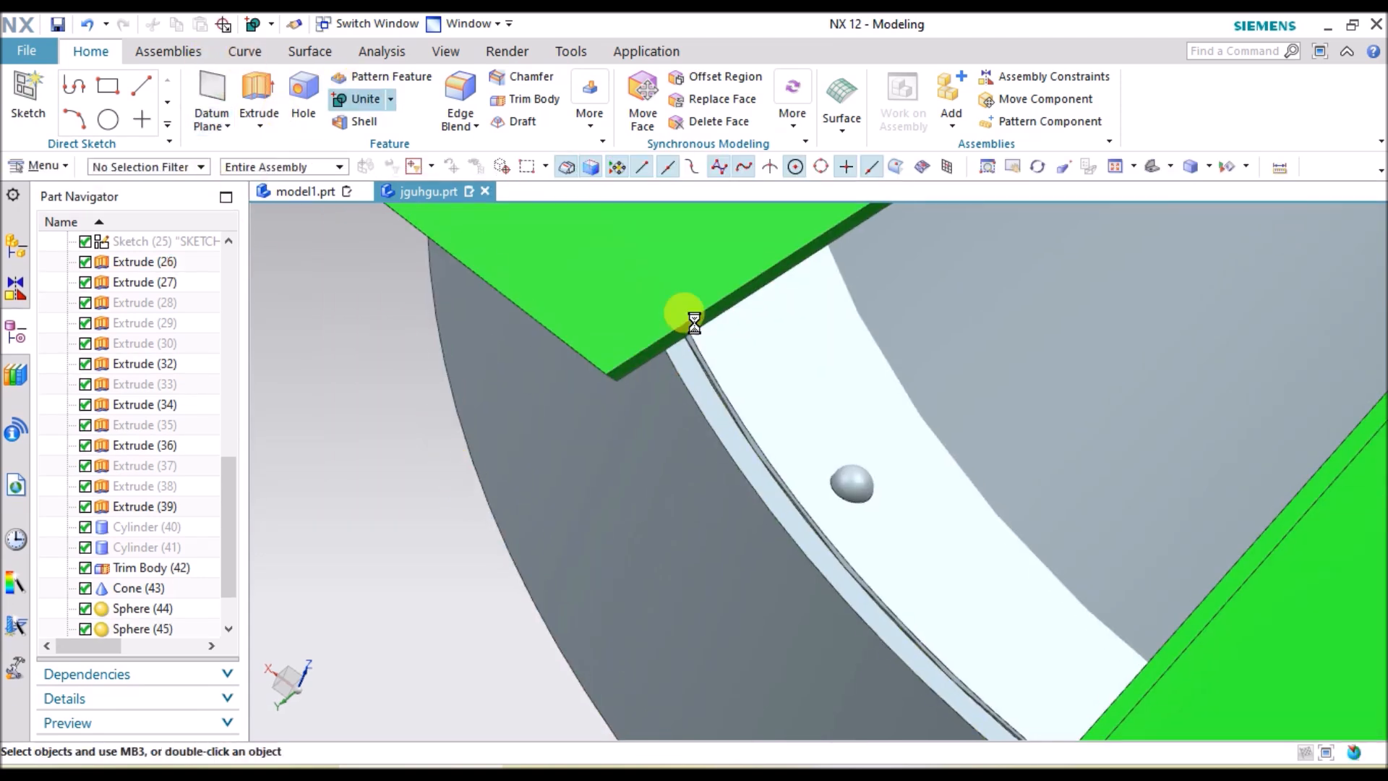
pyautogui.click(883, 406)
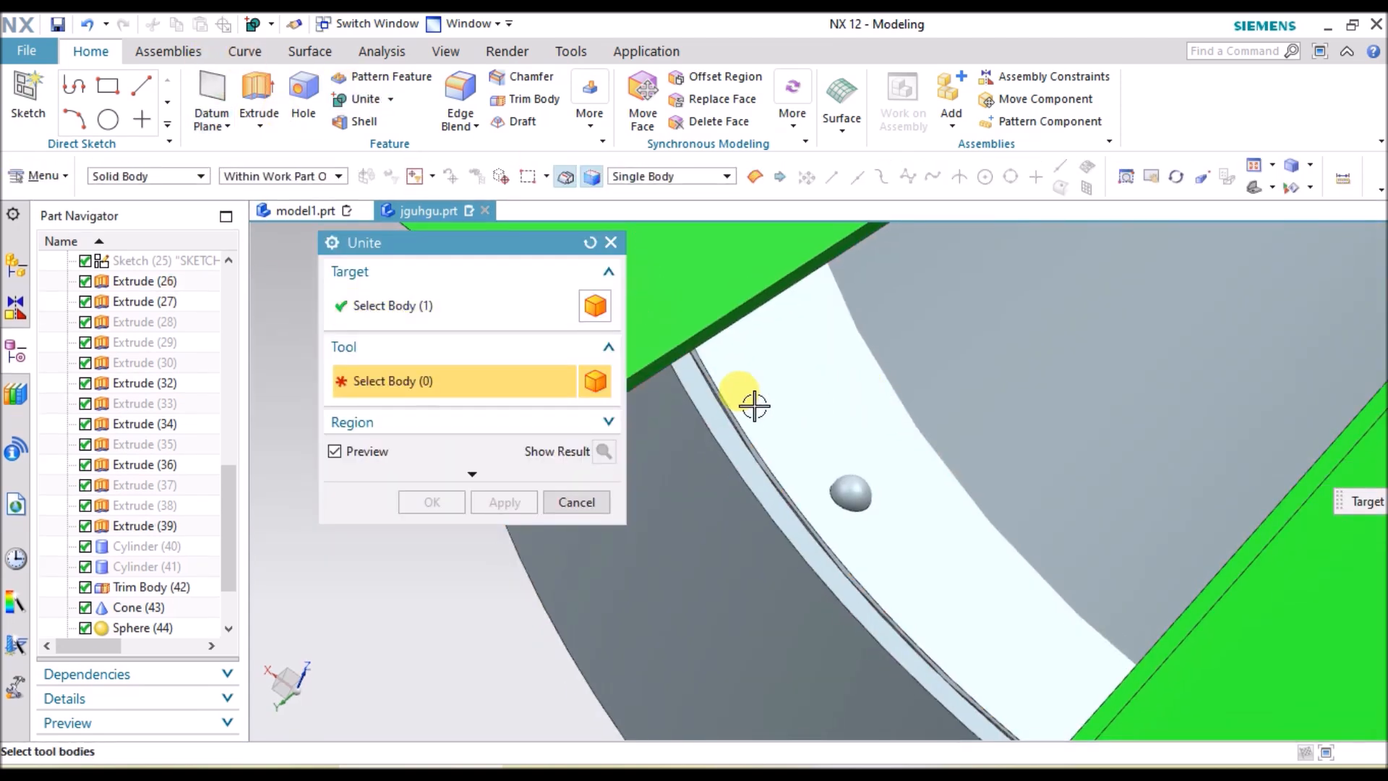
pyautogui.click(576, 503)
# - Hide the green blade that covers a further small hole in the base ring
pyautogui.moveTo(675, 551); pyautogui.dragTo(721, 543, button='middle')
pyautogui.scroll(-5, 721, 543)
pyautogui.moveTo(828, 508)
pyautogui.mouseDown(button='middle')
pyautogui.moveTo(789, 488)
pyautogui.moveTo(827, 507)
pyautogui.mouseUp(button='middle')
pyautogui.rightClick(1218, 534)
pyautogui.click(1257, 80)
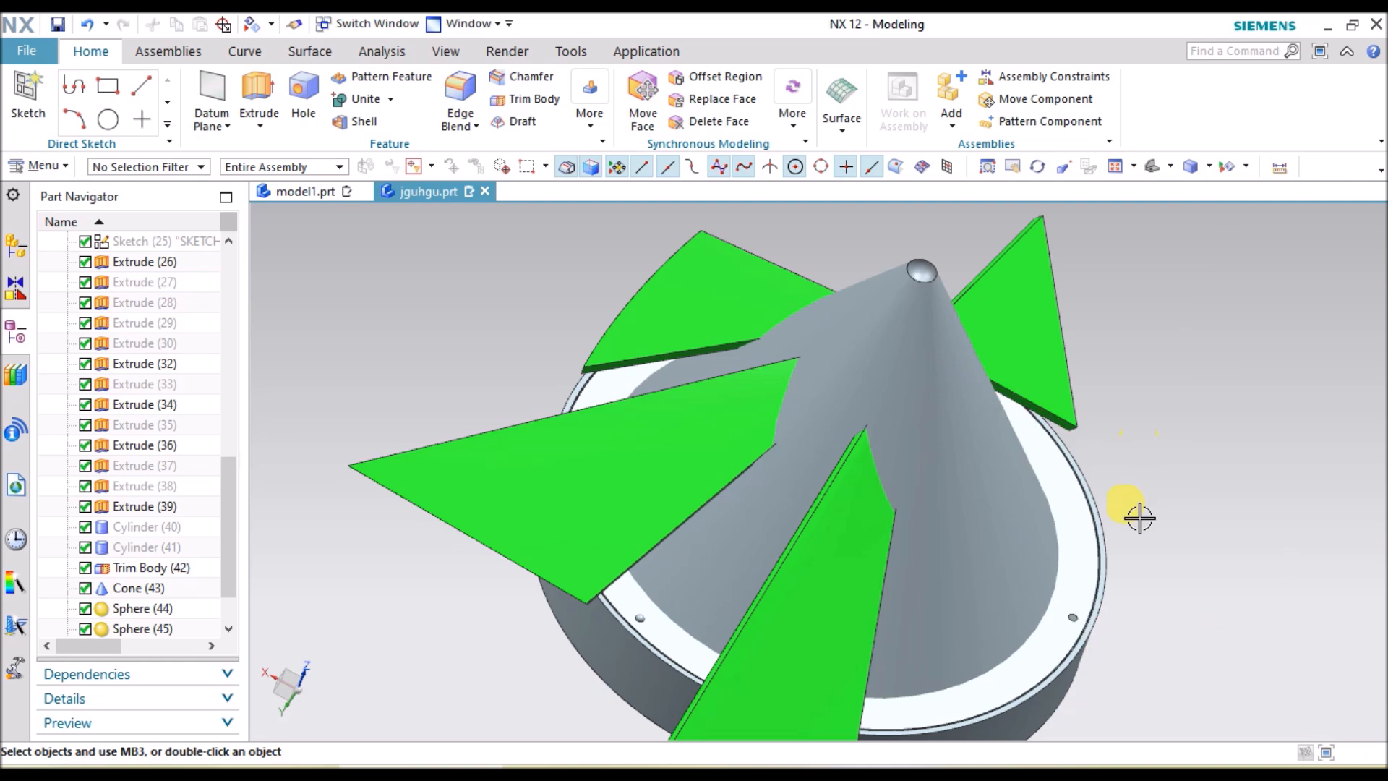
# - Create an Arc sphere with Boolean None on the base ring hole uncovered beside the hidden blade
pyautogui.scroll(5, 401, 204)
pyautogui.click(29, 167)
pyautogui.moveTo(87, 267)
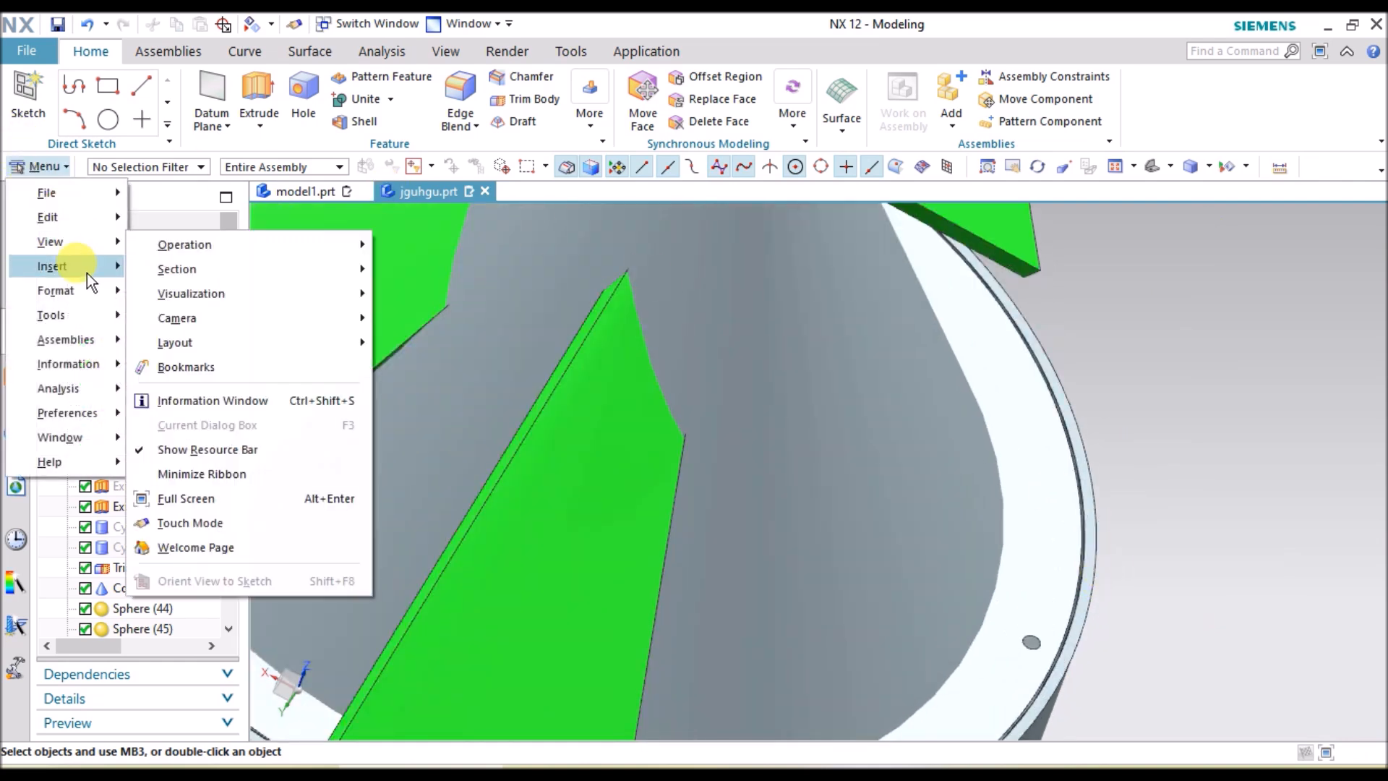
pyautogui.moveTo(217, 227)
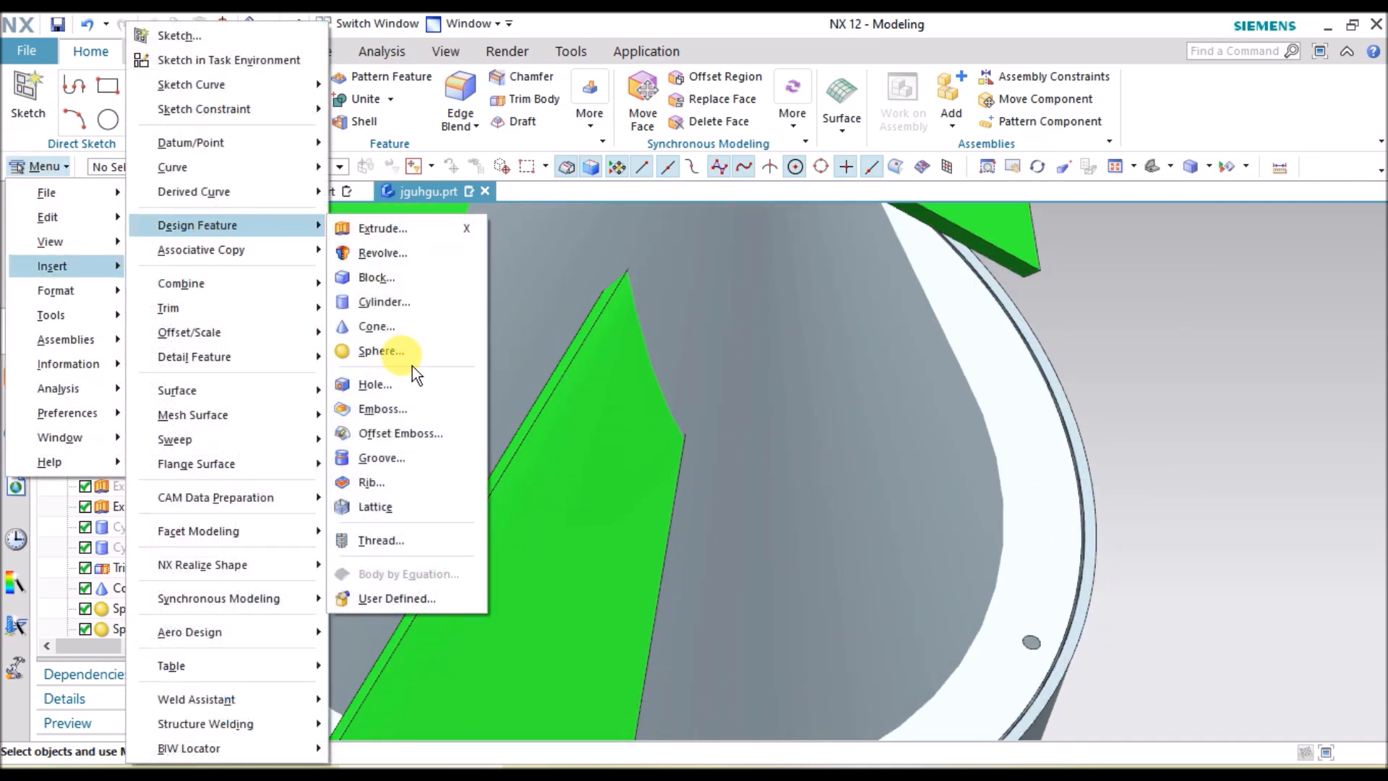
pyautogui.click(374, 351)
pyautogui.scroll(3, 1010, 681)
pyautogui.click(1032, 611)
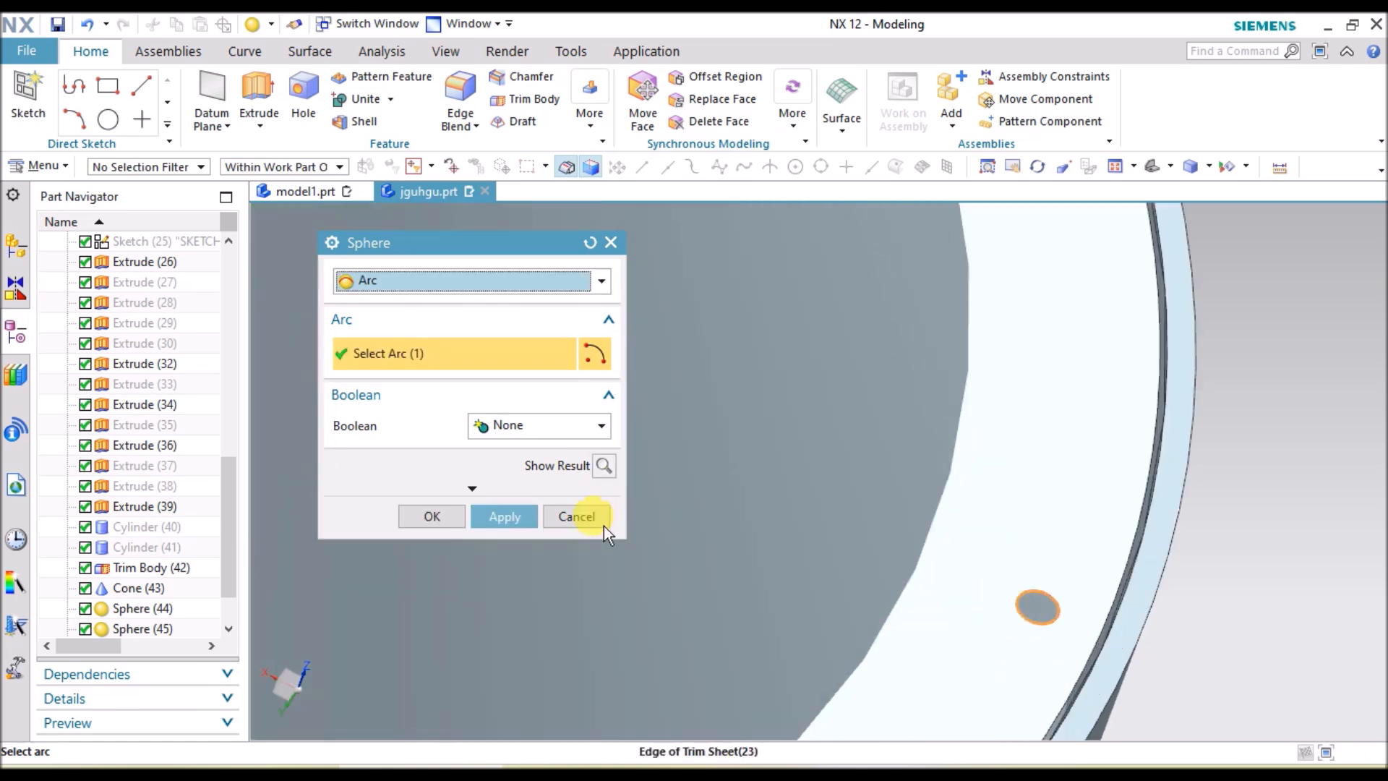
pyautogui.click(434, 516)
pyautogui.moveTo(517, 533); pyautogui.dragTo(942, 503, button='middle')
pyautogui.scroll(-5, 786, 519)
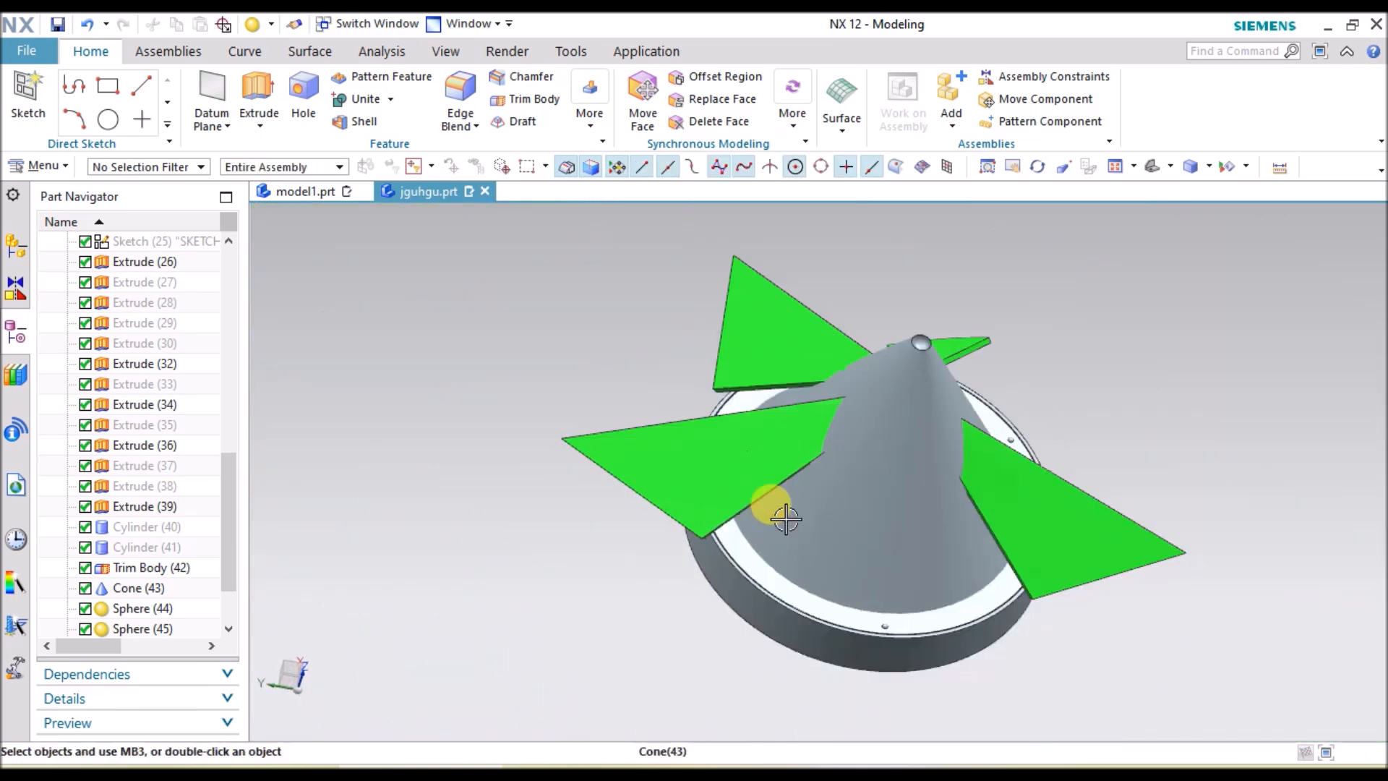
pyautogui.click(25, 162)
pyautogui.moveTo(70, 258)
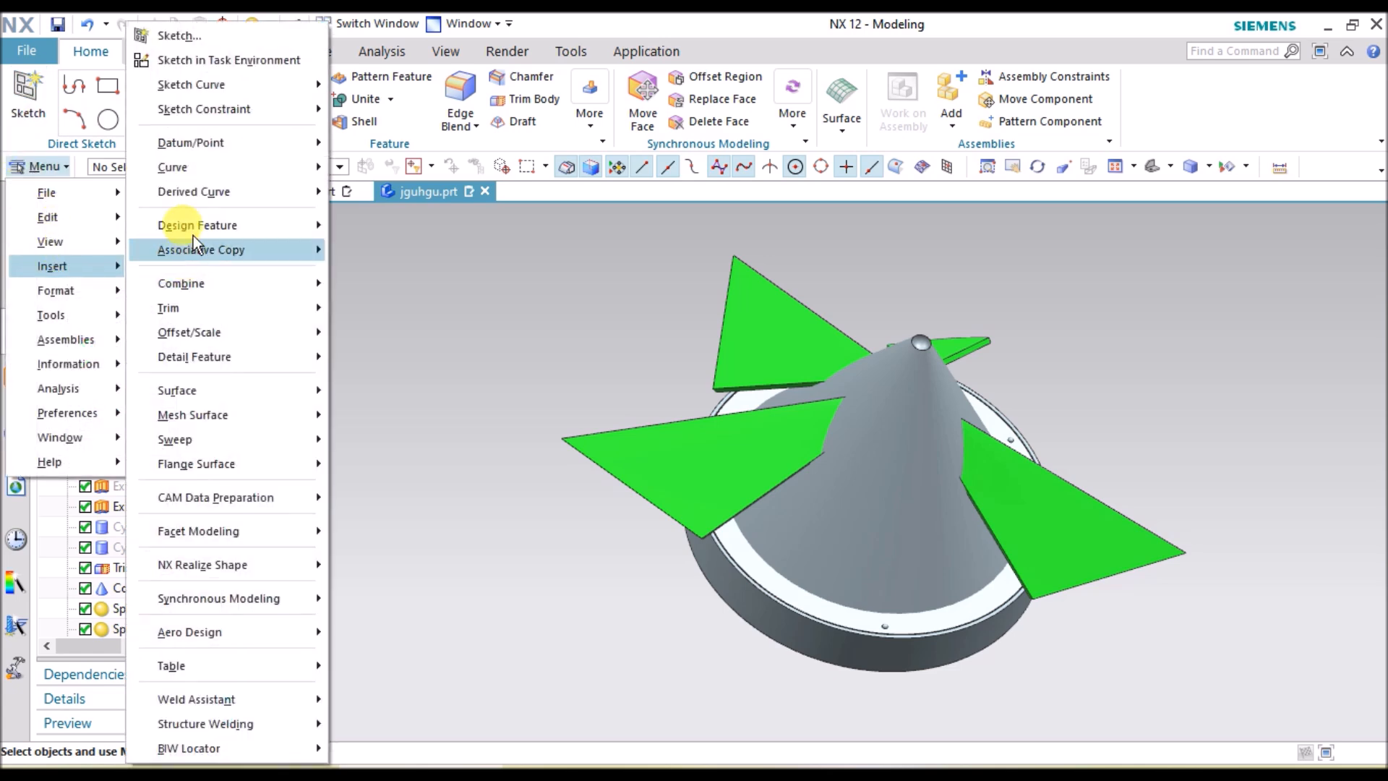
pyautogui.moveTo(192, 230)
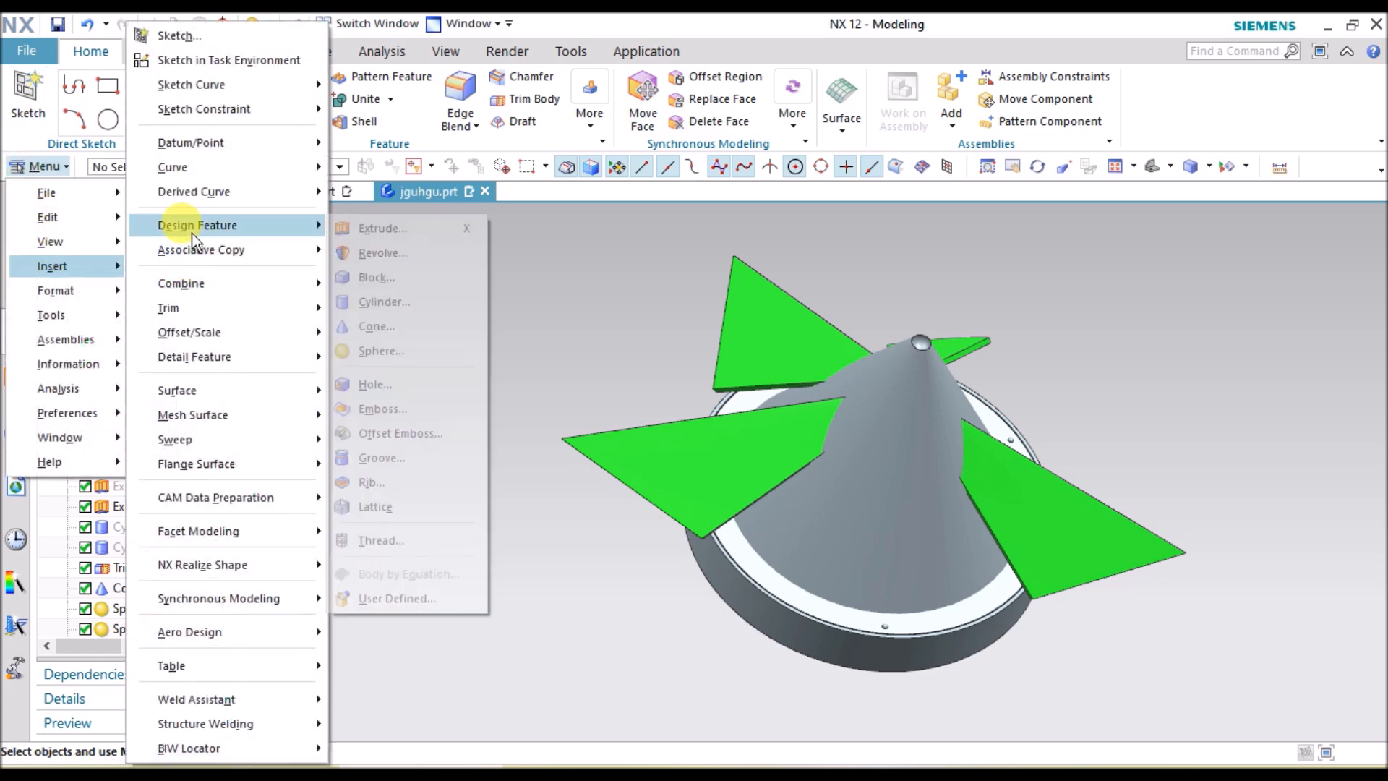
pyautogui.click(405, 412)
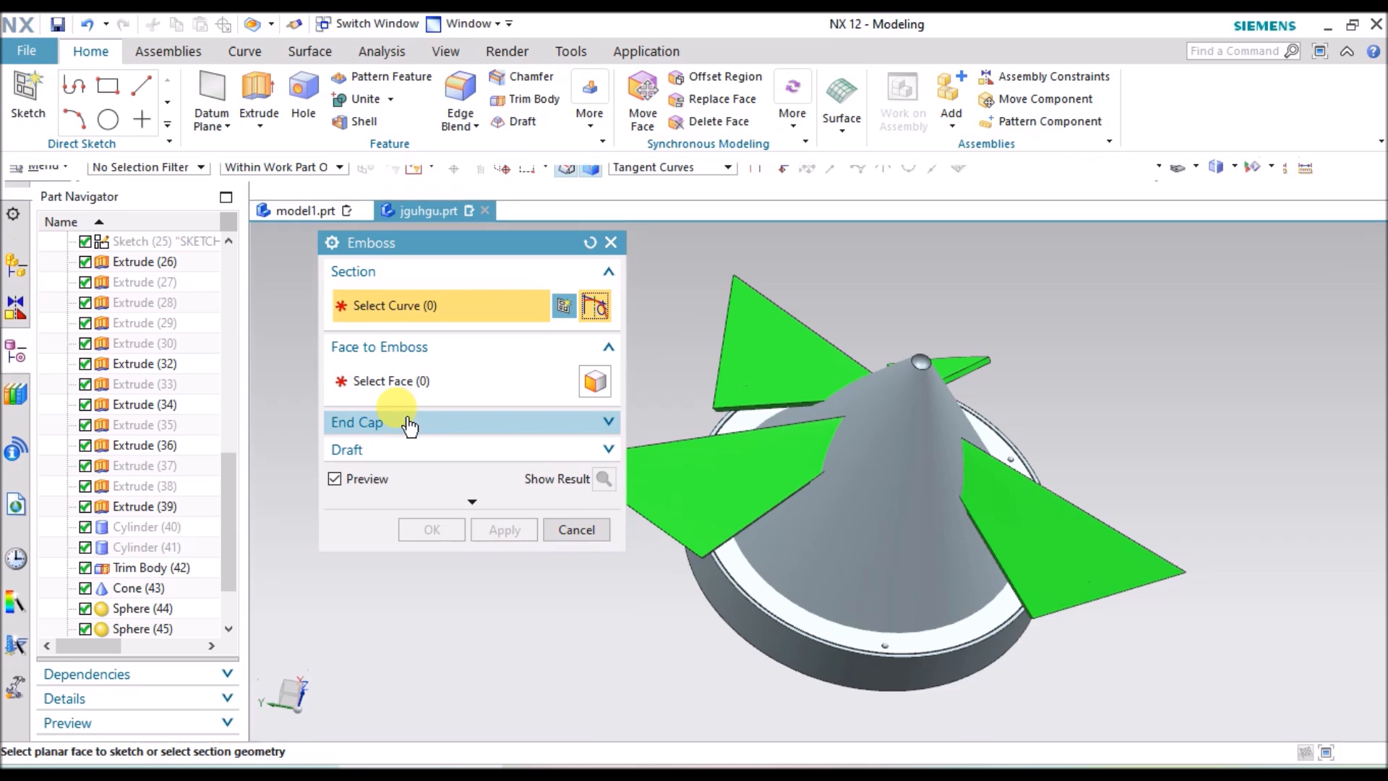
pyautogui.click(571, 527)
pyautogui.moveTo(488, 437); pyautogui.dragTo(507, 416, button='middle')
pyautogui.click(48, 167)
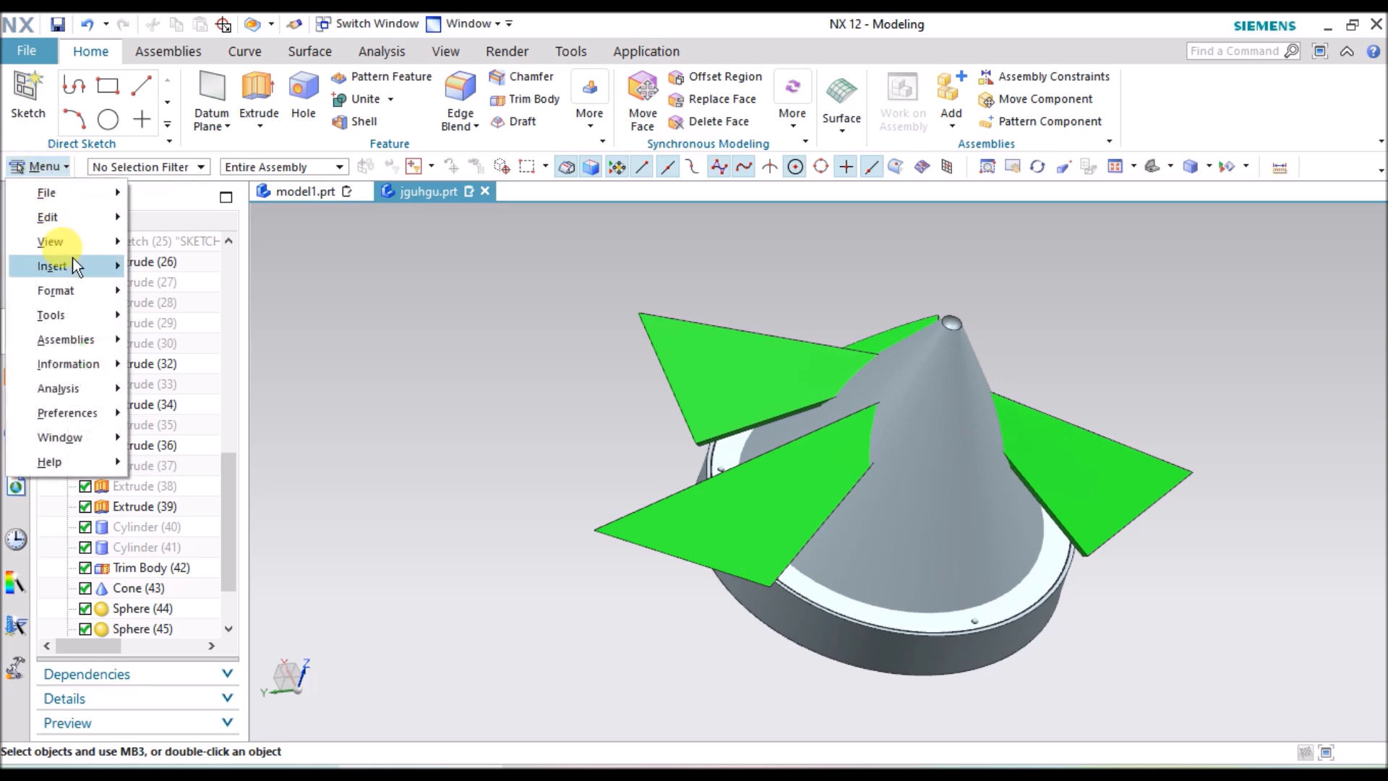
pyautogui.moveTo(201, 253)
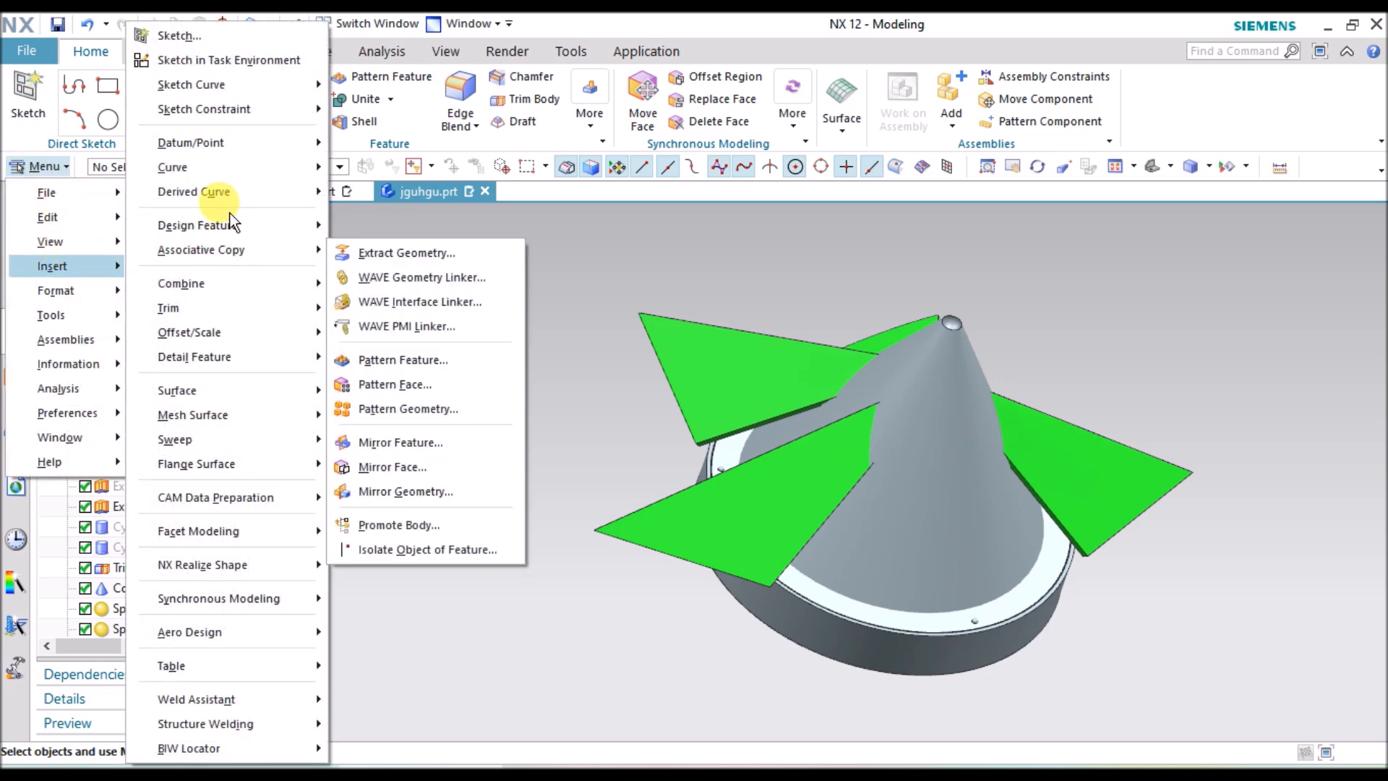
pyautogui.moveTo(275, 224)
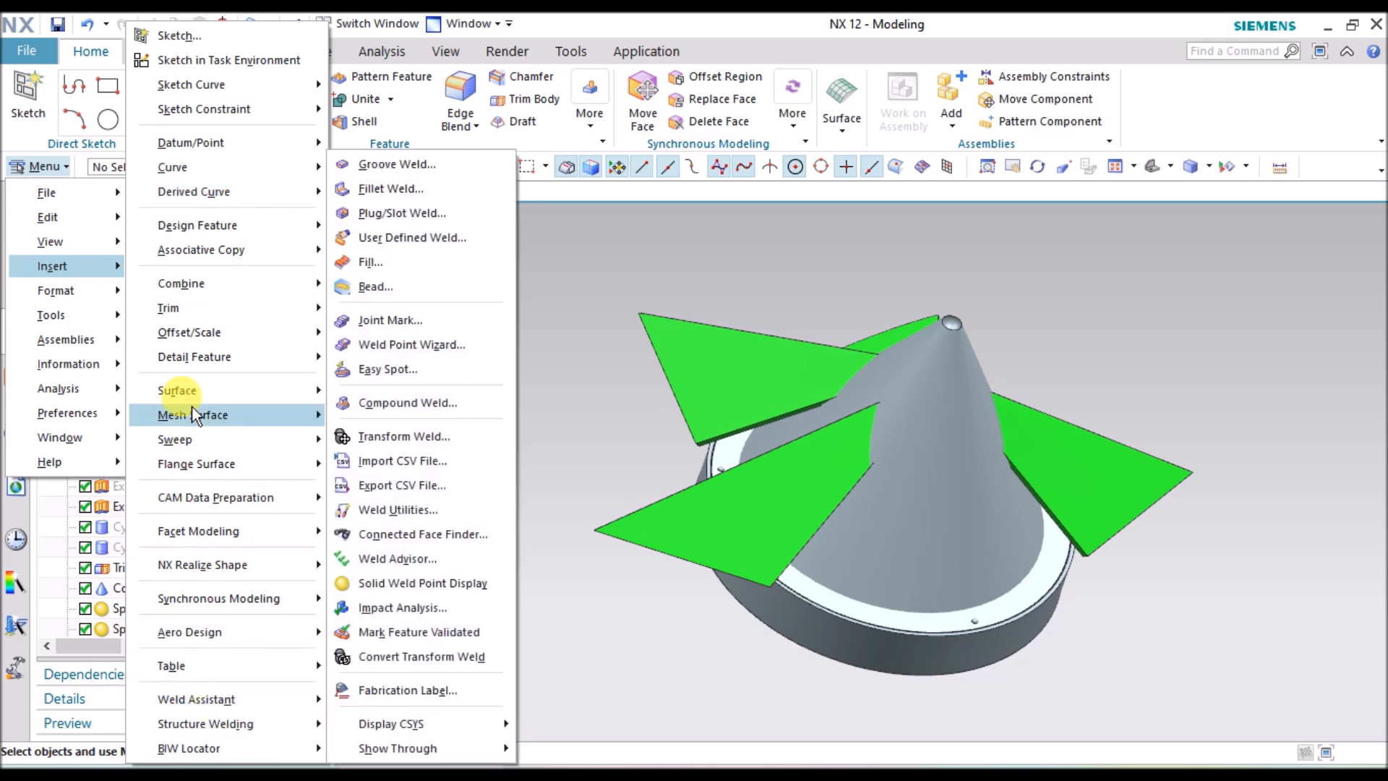
pyautogui.moveTo(198, 293)
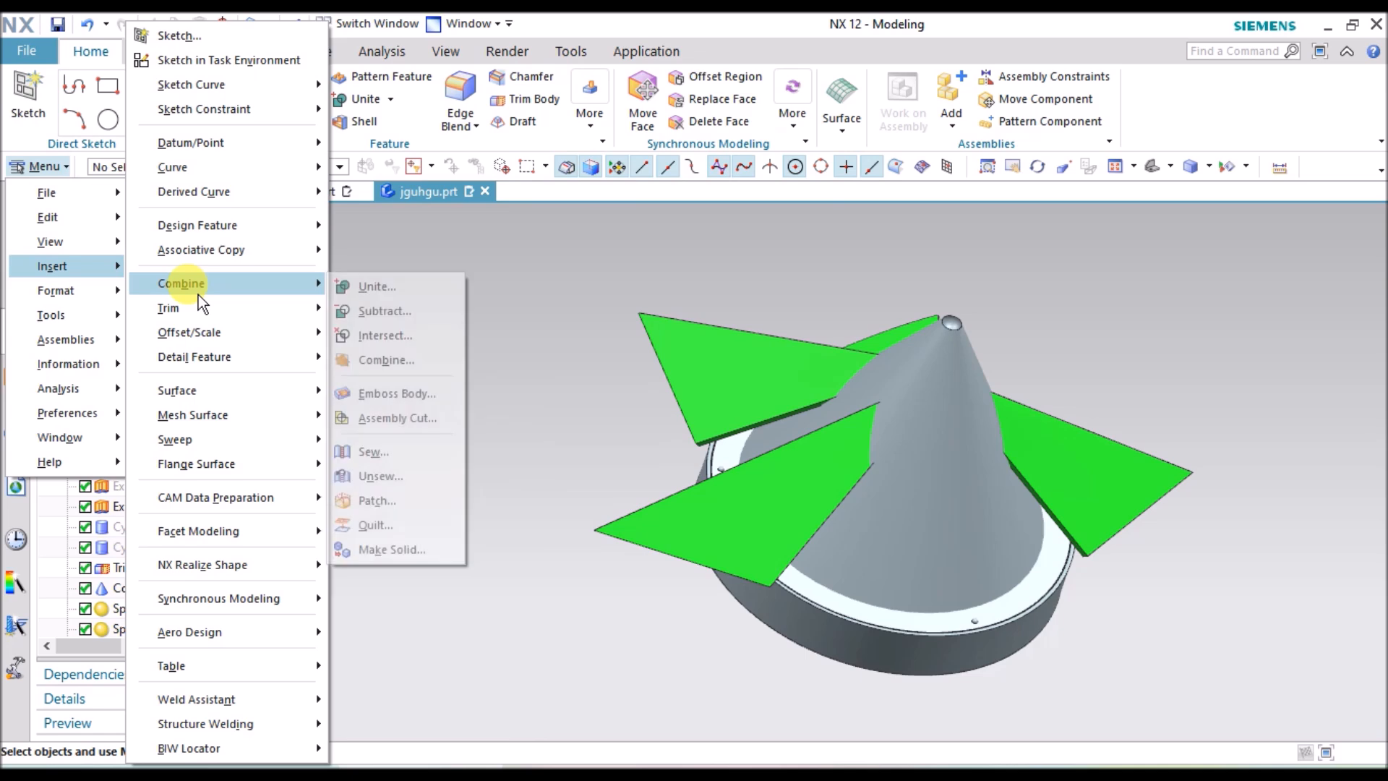
pyautogui.moveTo(242, 498)
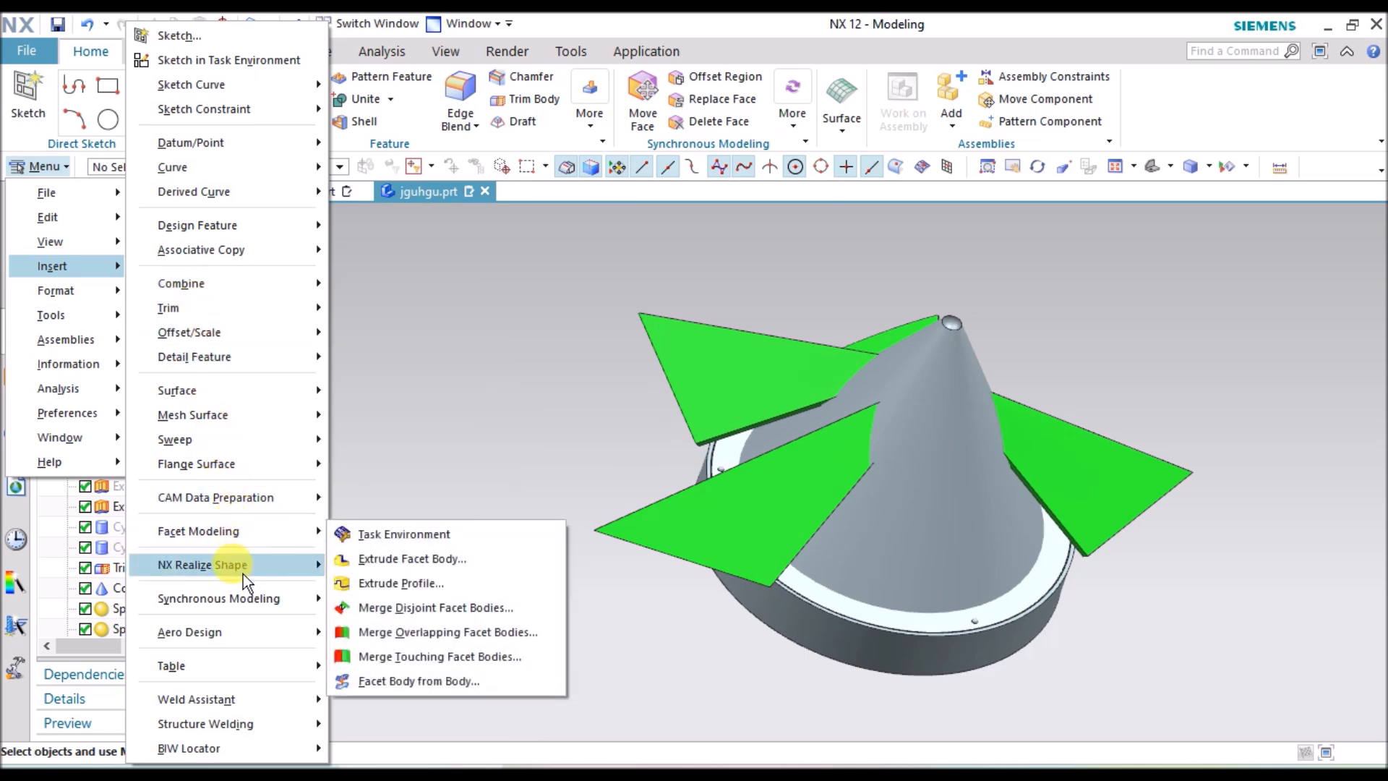
pyautogui.moveTo(245, 595)
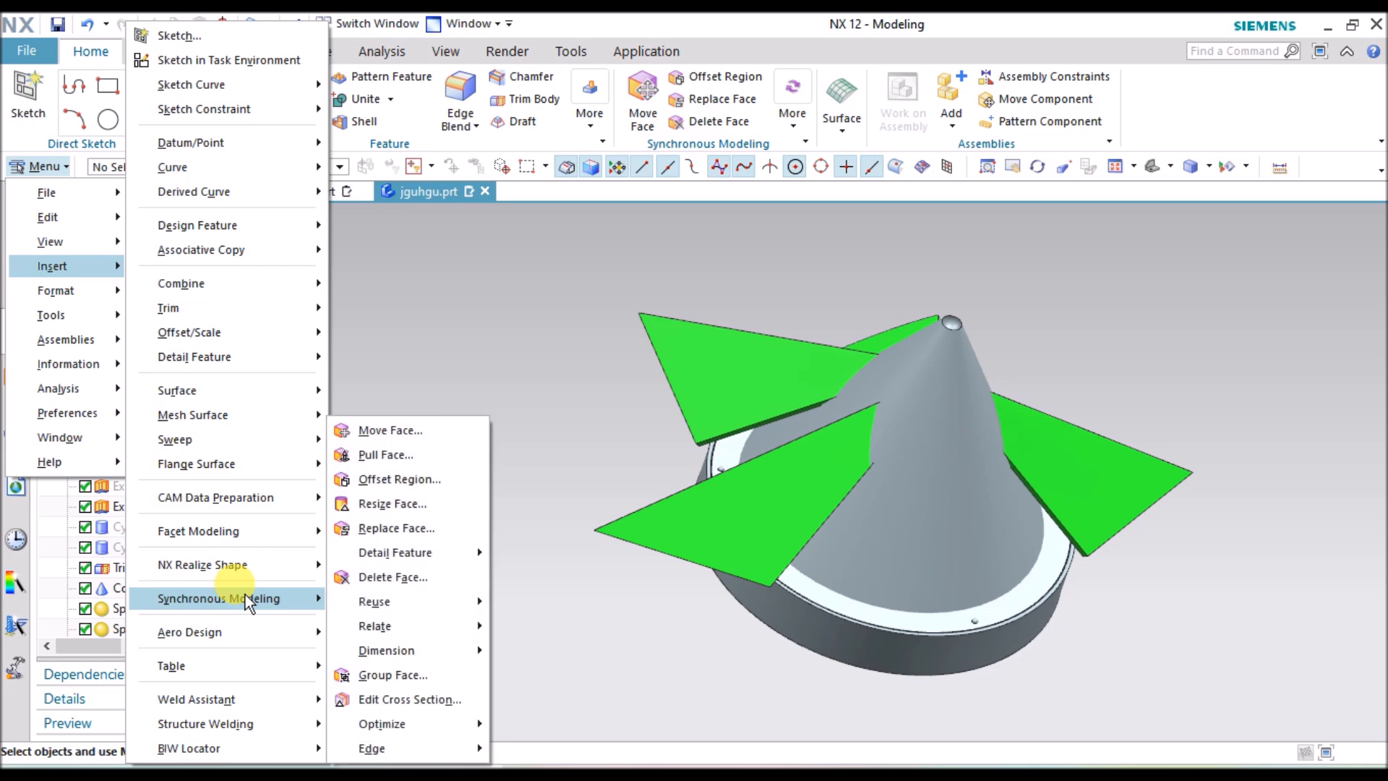
pyautogui.click(390, 430)
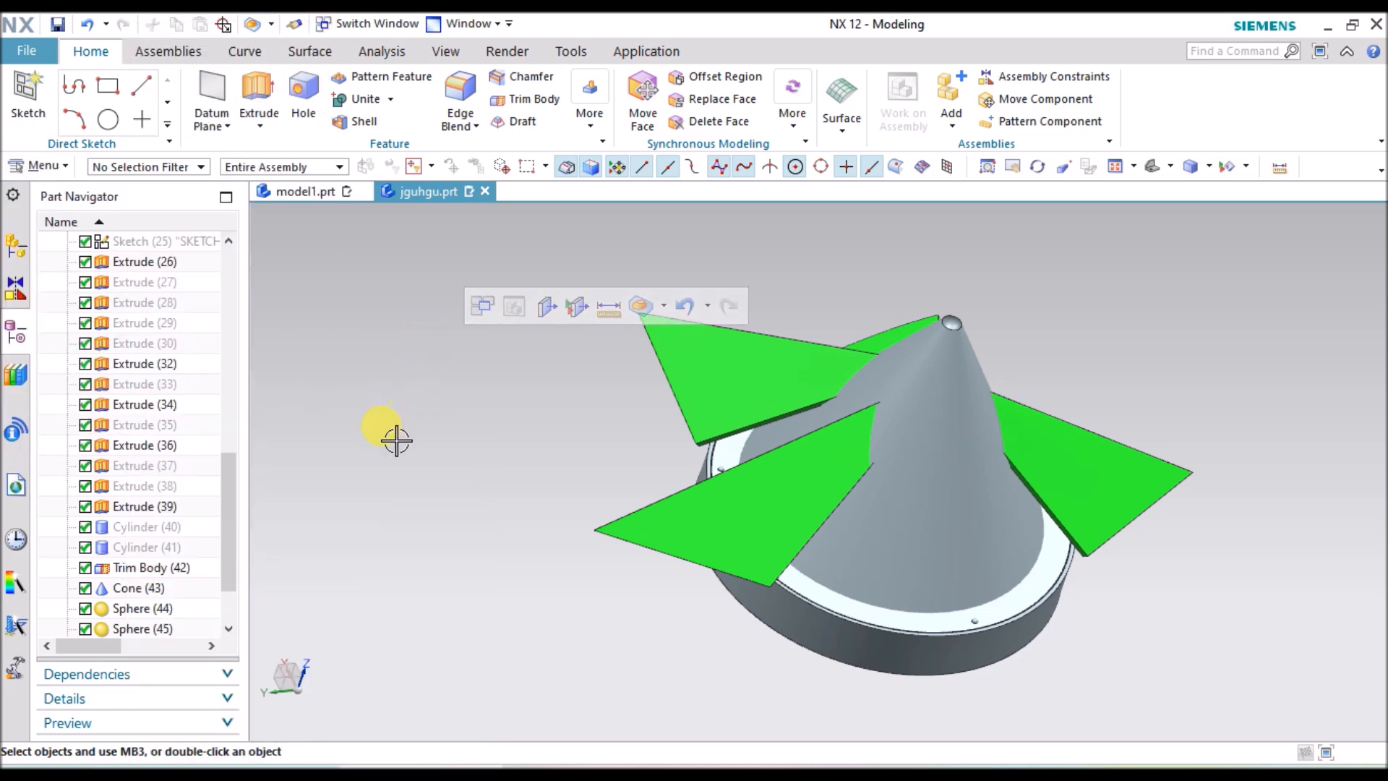